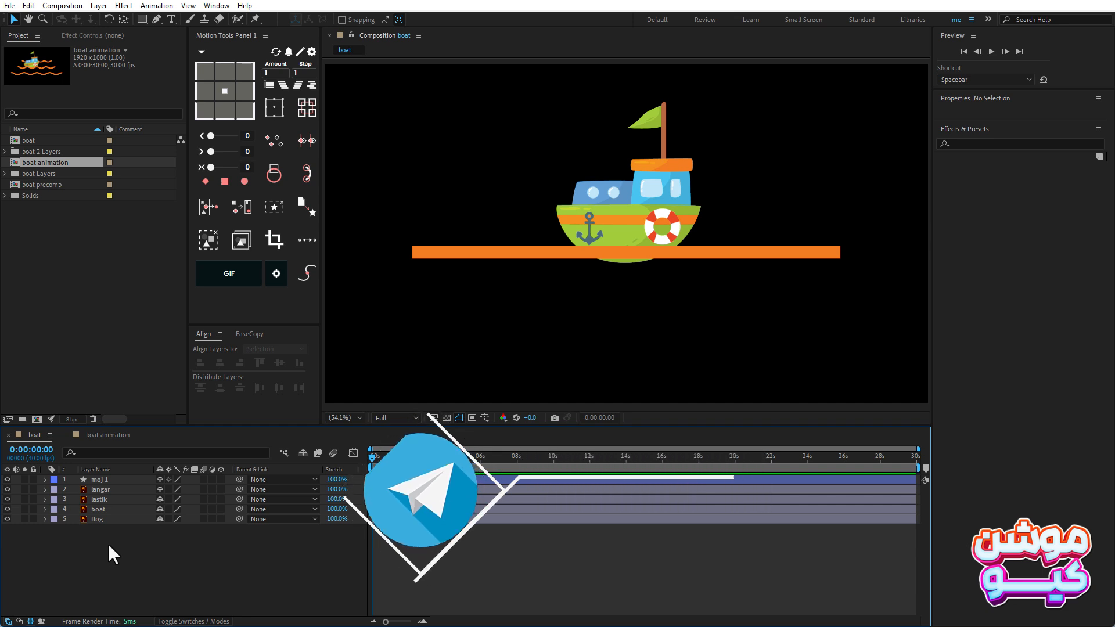
Step: Add a Zig Zag operator to the Contents of the moj 1 shape layer and expand its settings
left_click(104, 480)
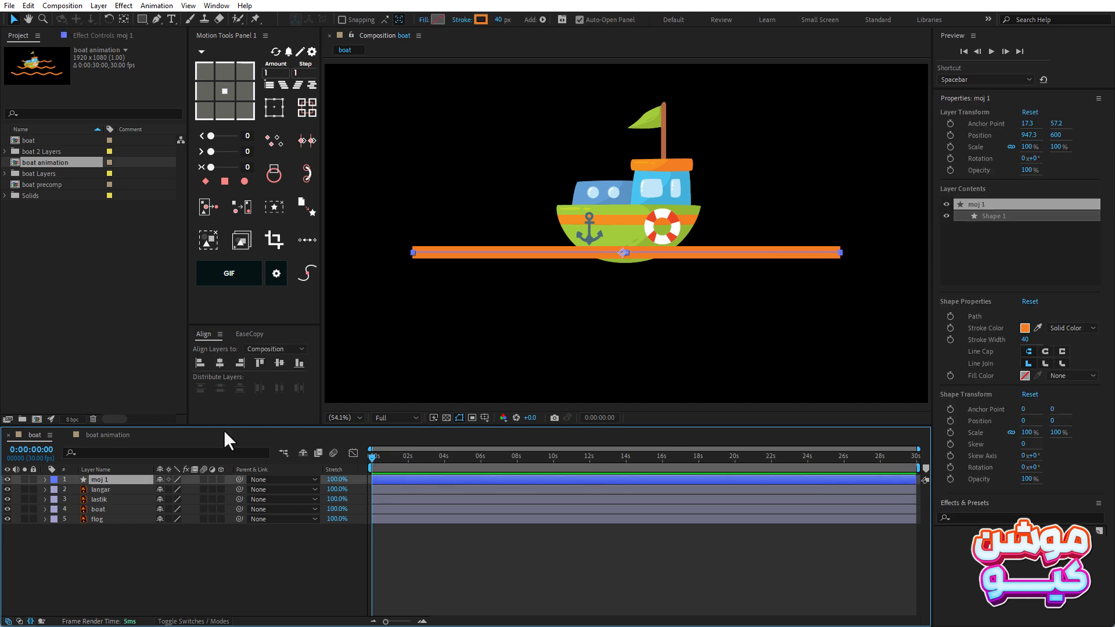
left_click(44, 480)
left_click(55, 499)
left_click(55, 489)
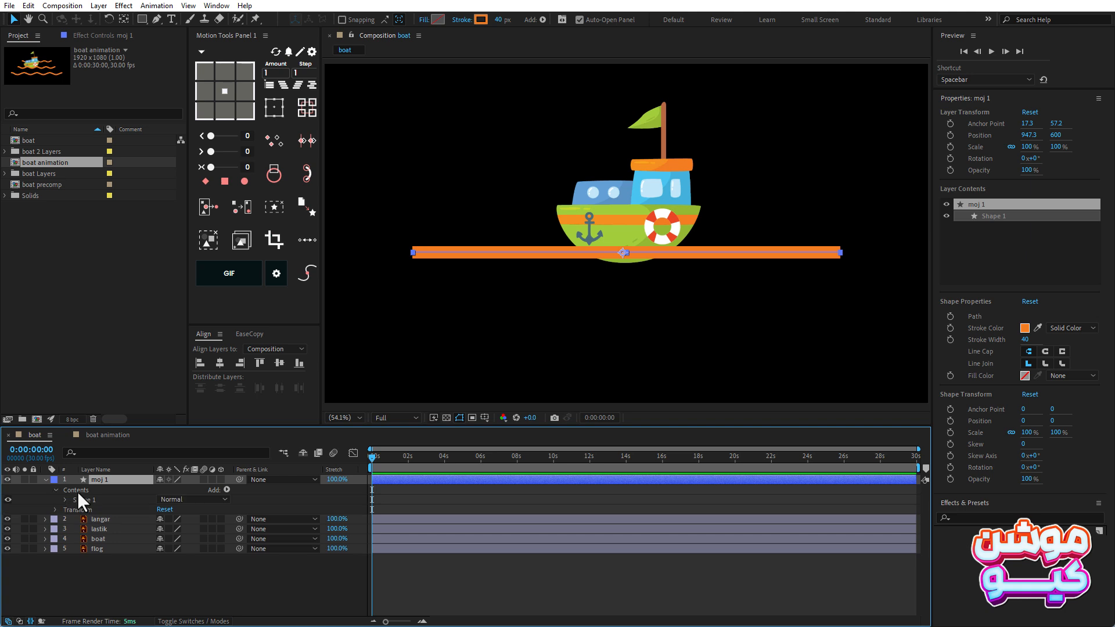
left_click(77, 491)
left_click(226, 489)
left_click(249, 479)
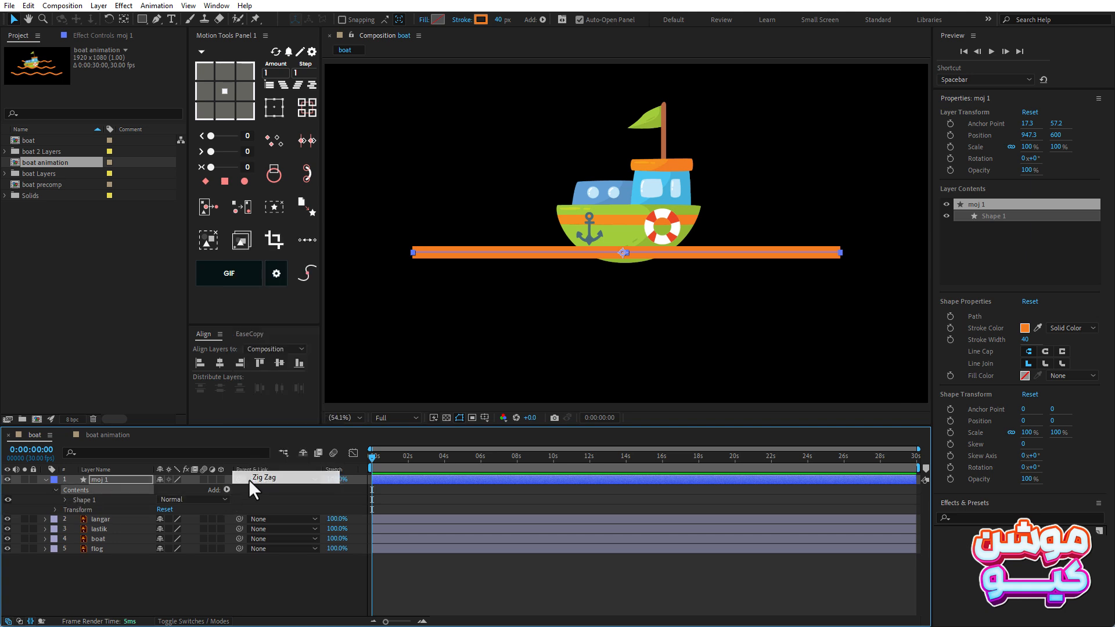
left_click(65, 510)
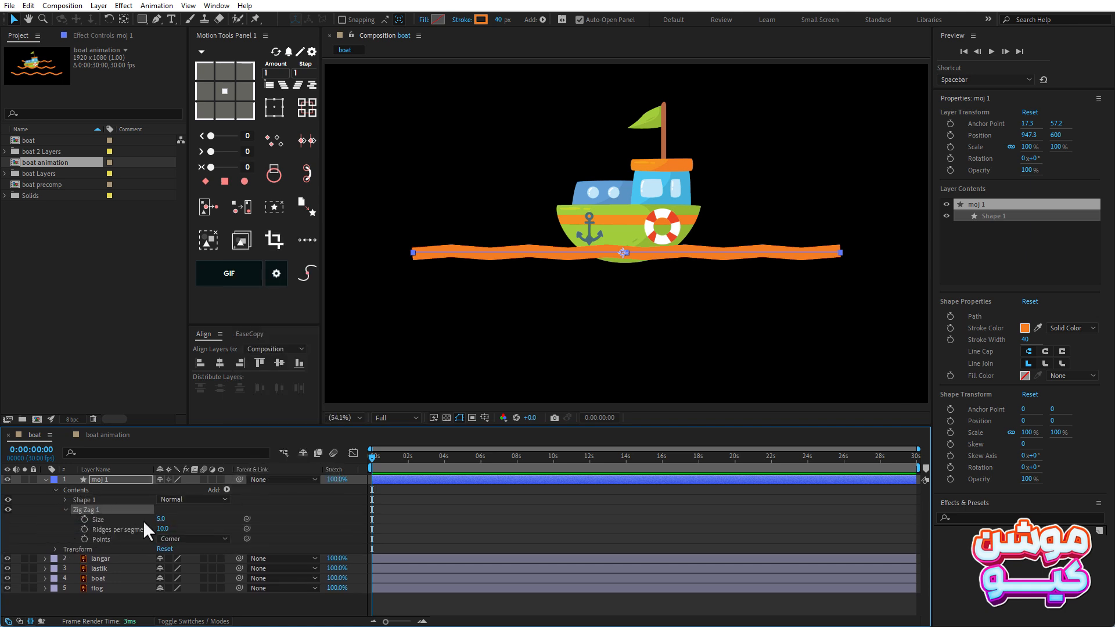
Step: Try the Zig Zag with a size of 32 and 24 ridges per segment, keeping Corner points
left_click_drag(162, 519, 178, 519)
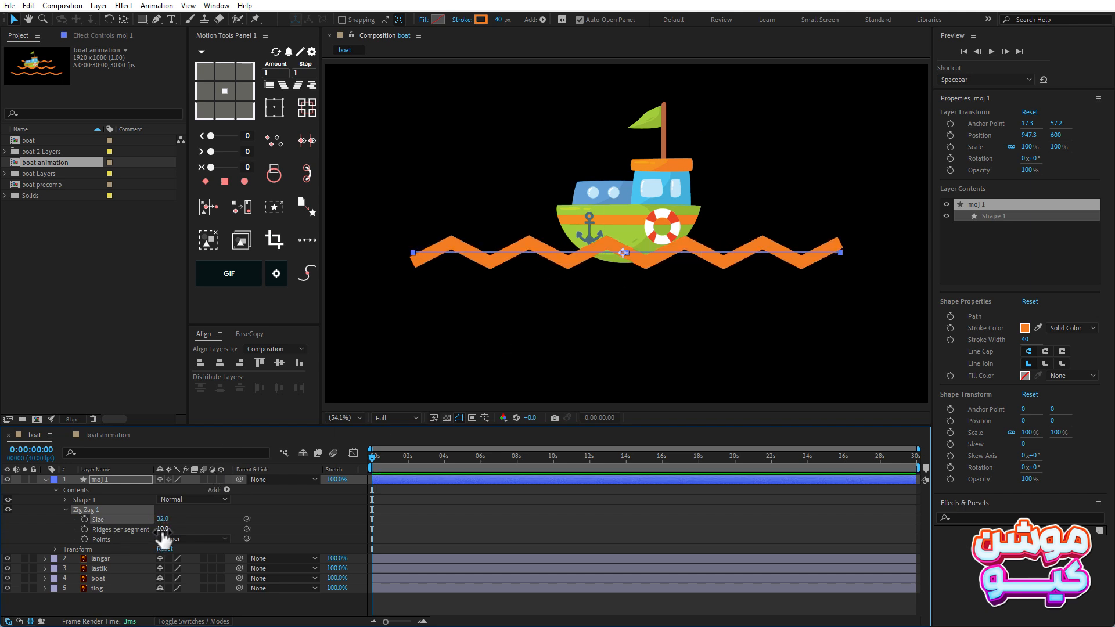
left_click_drag(163, 530, 171, 530)
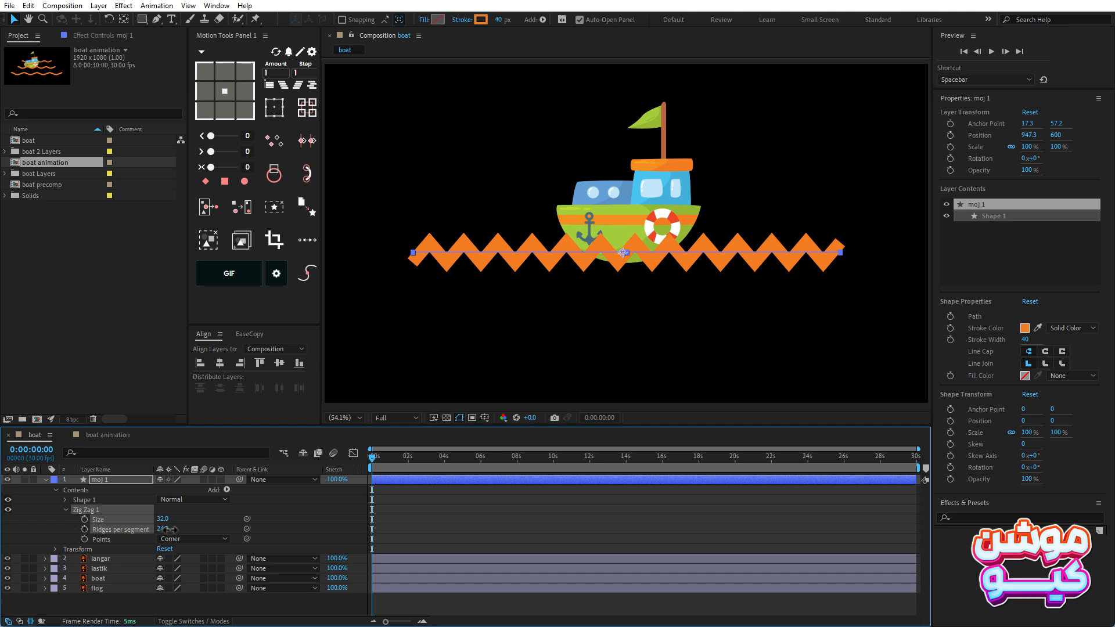
left_click(192, 540)
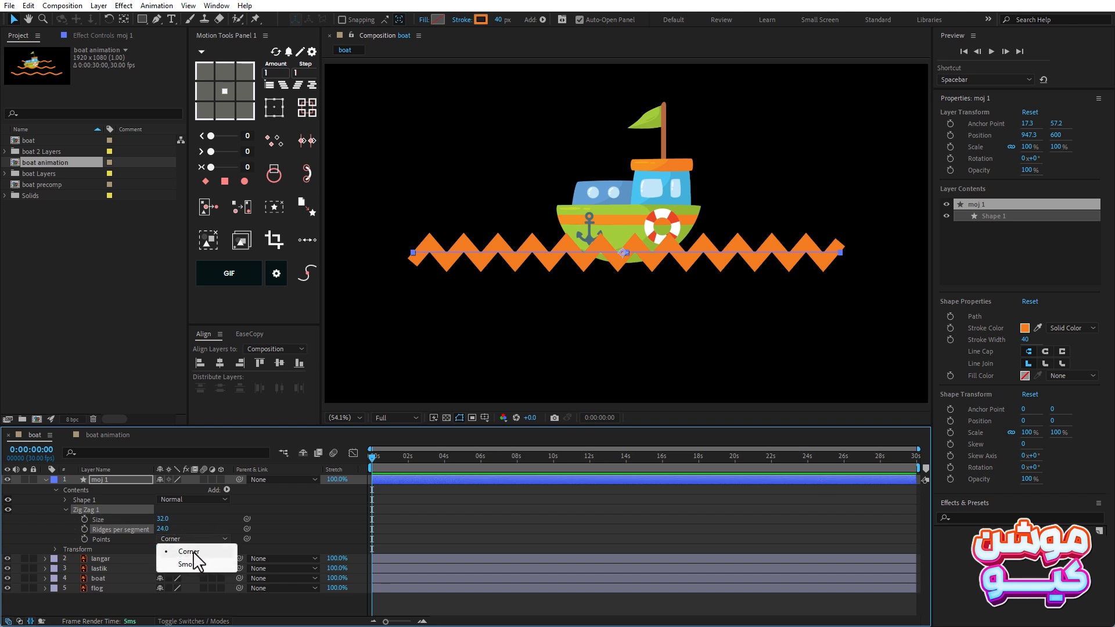
left_click(191, 551)
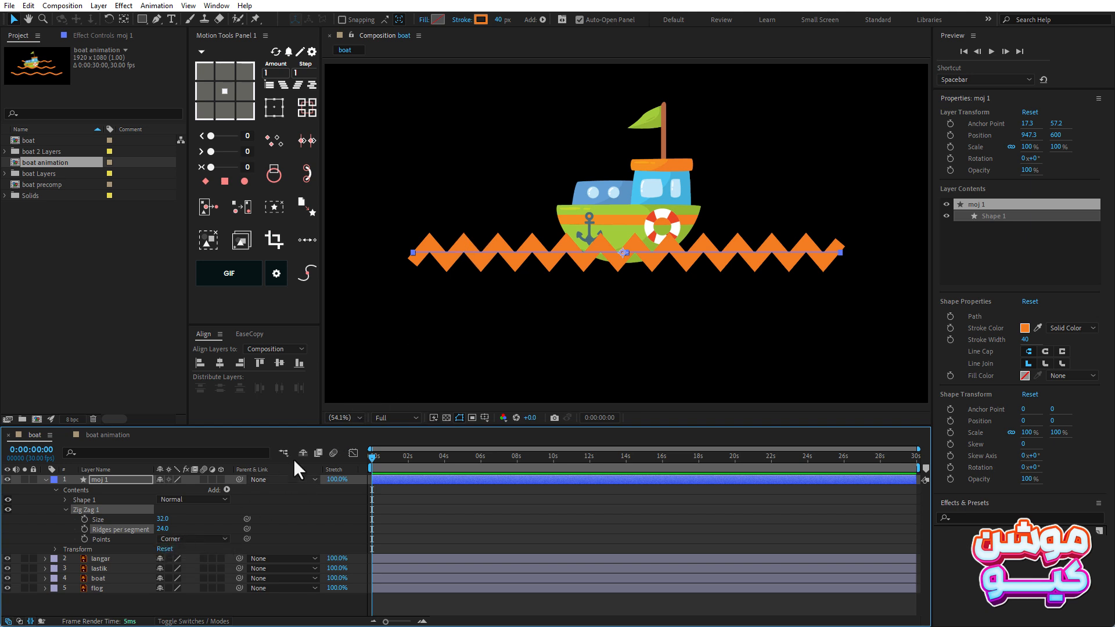
Step: Try Smooth points on the Zig Zag and switch them back to Corner
left_click(184, 547)
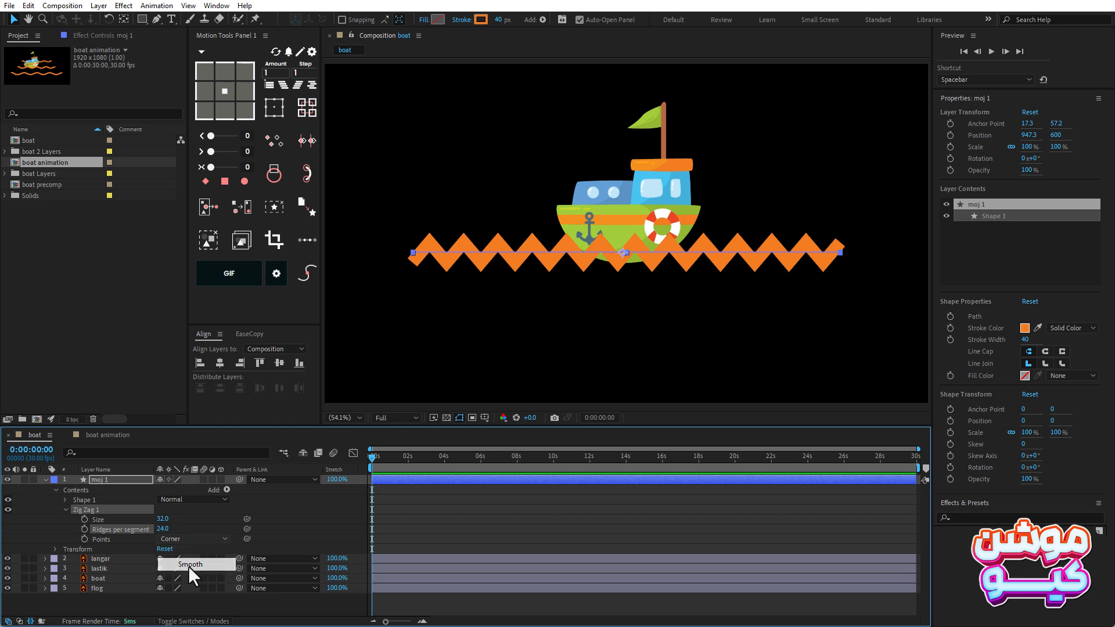
left_click(188, 566)
left_click(197, 539)
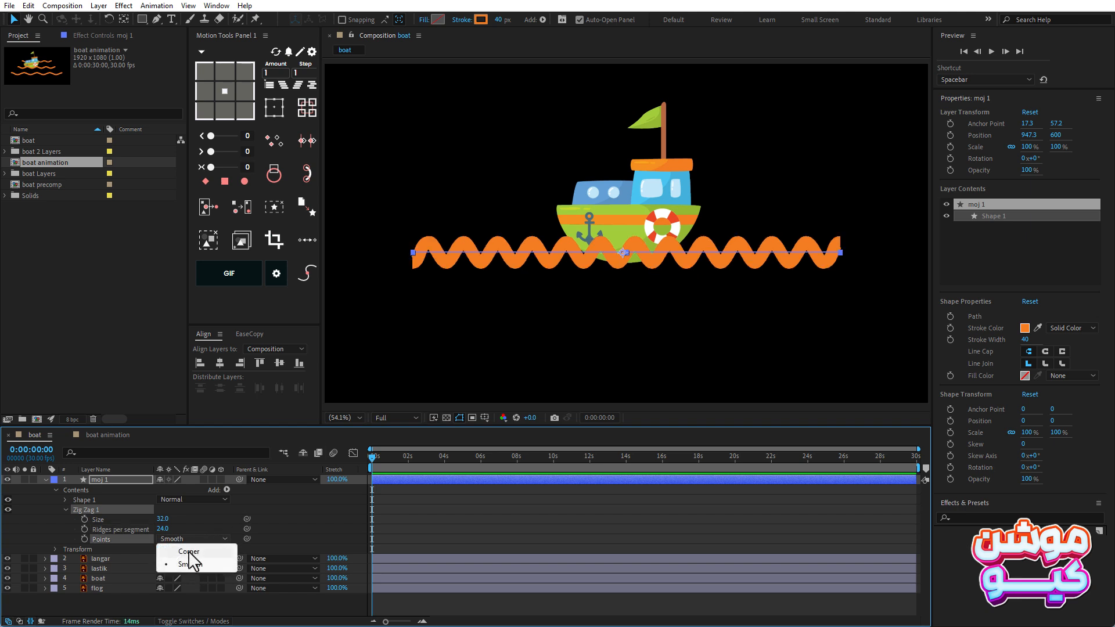
left_click(188, 550)
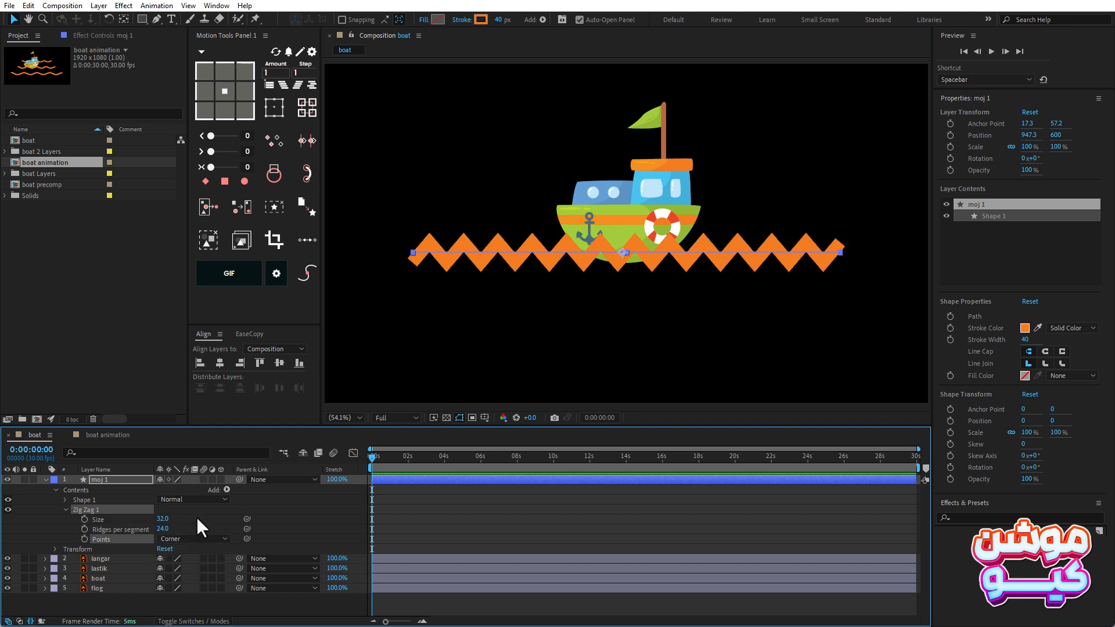
Step: Set the Zig Zag size to 20 and its ridges per segment to 9, and collapse its settings
left_click(163, 519)
type("20")
key("Tab")
type("15")
key("Return")
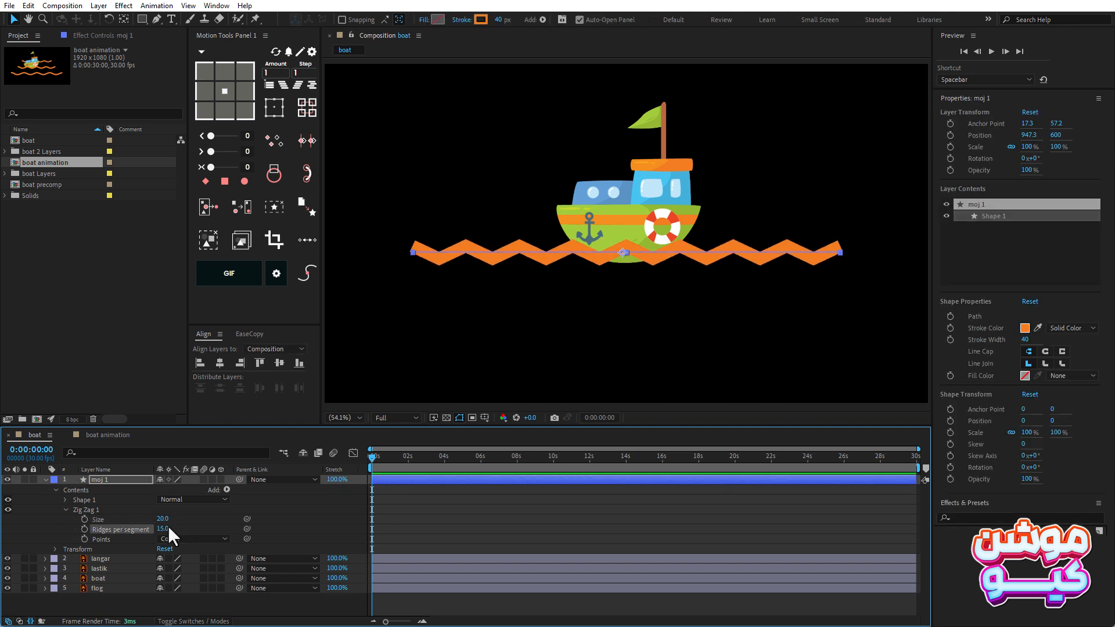
left_click(163, 529)
type("9")
left_click(201, 527)
left_click(65, 509)
Step: Add Trim Paths to the Contents of the moj 1 layer and expand its settings
left_click(87, 490)
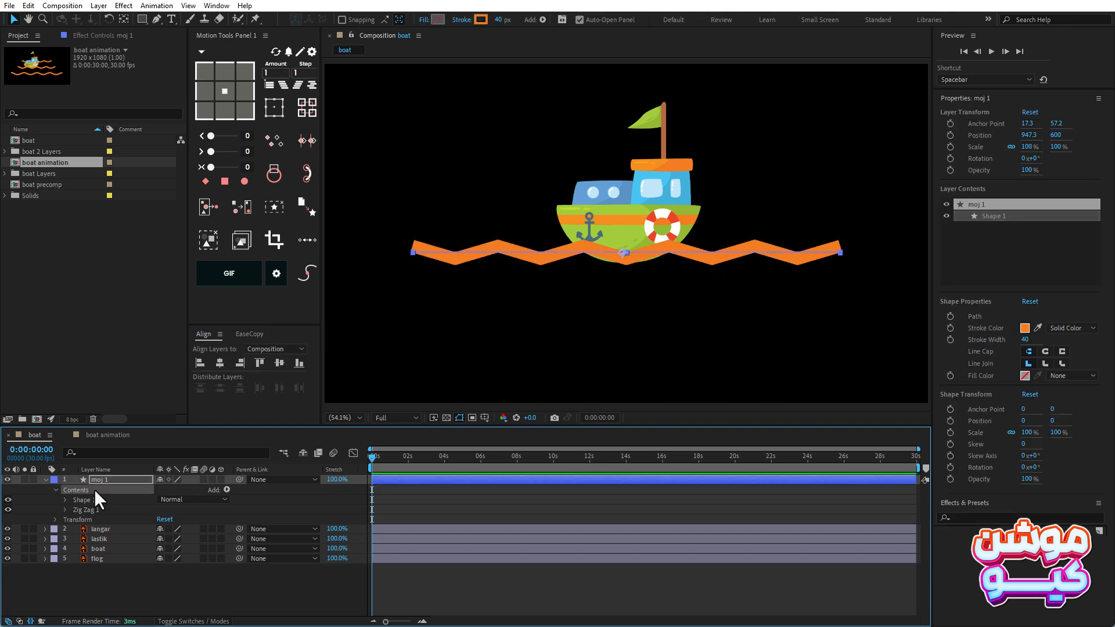
left_click(227, 489)
left_click(267, 424)
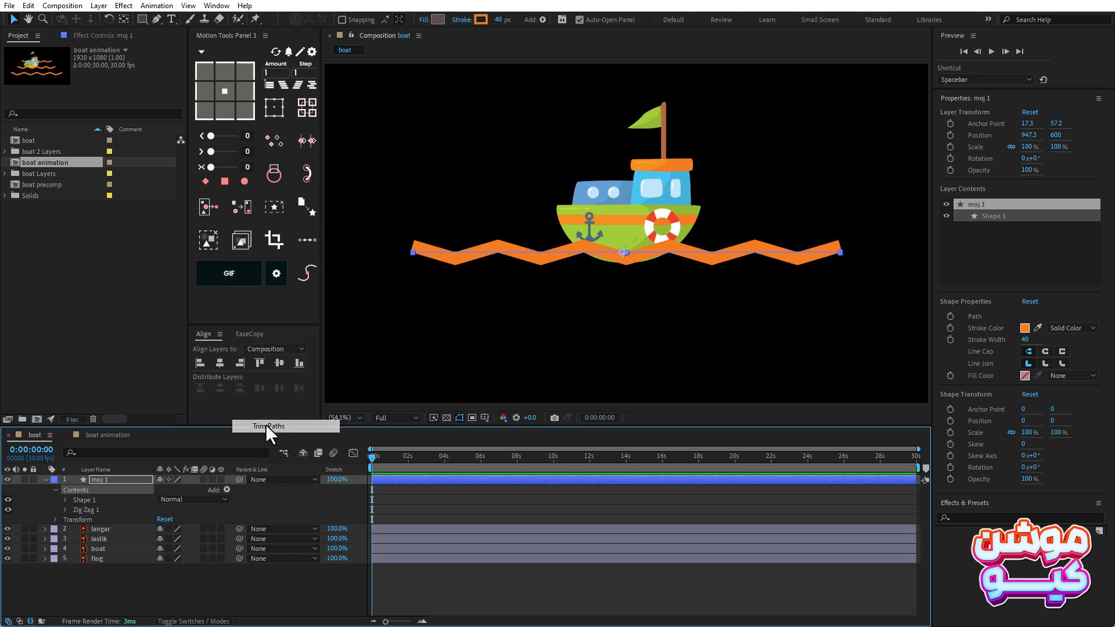
left_click(65, 519)
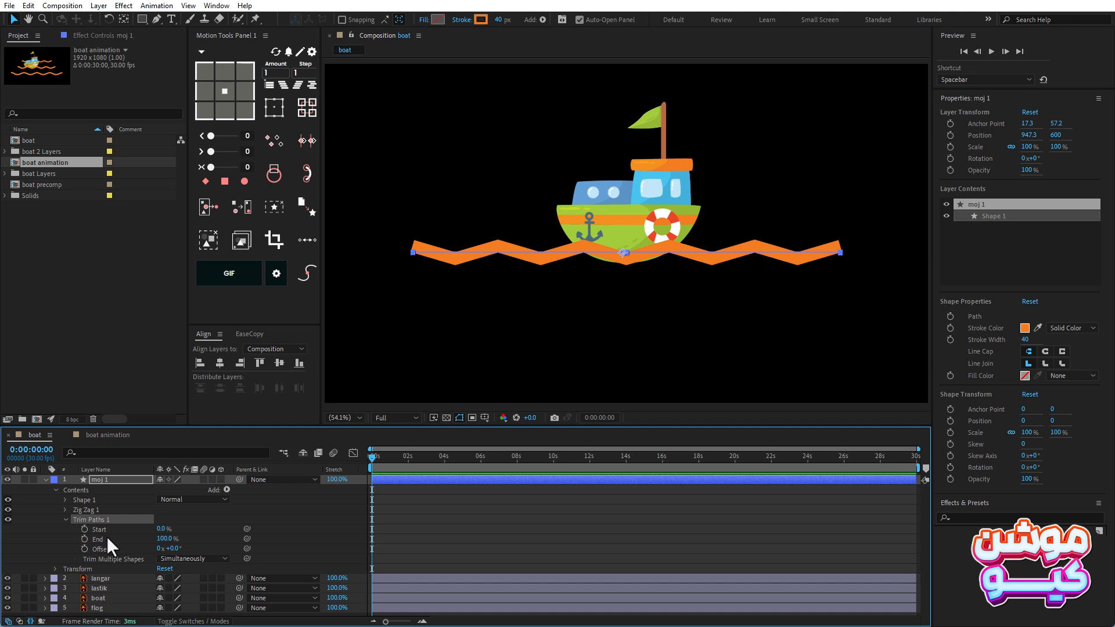
Step: Test Trim Paths with a 20% Start and a shifted Offset, undo the Offset change and return Start to 0%
mouse_move(162, 529)
left_mouse_down()
mouse_move(145, 528)
mouse_move(170, 530)
left_mouse_up()
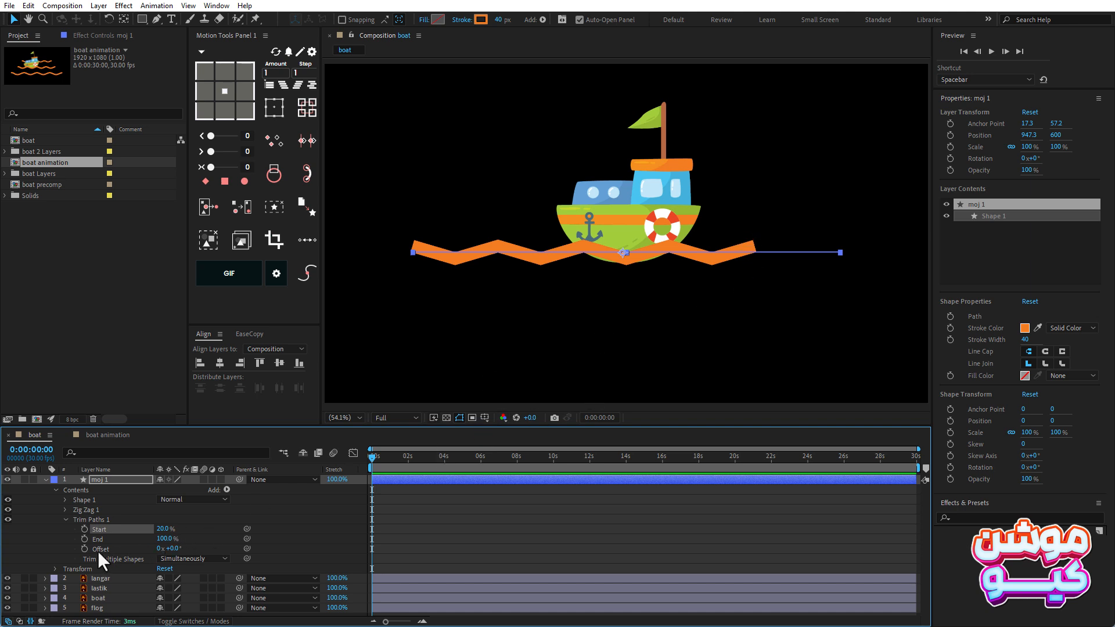
left_click_drag(173, 549, 354, 553)
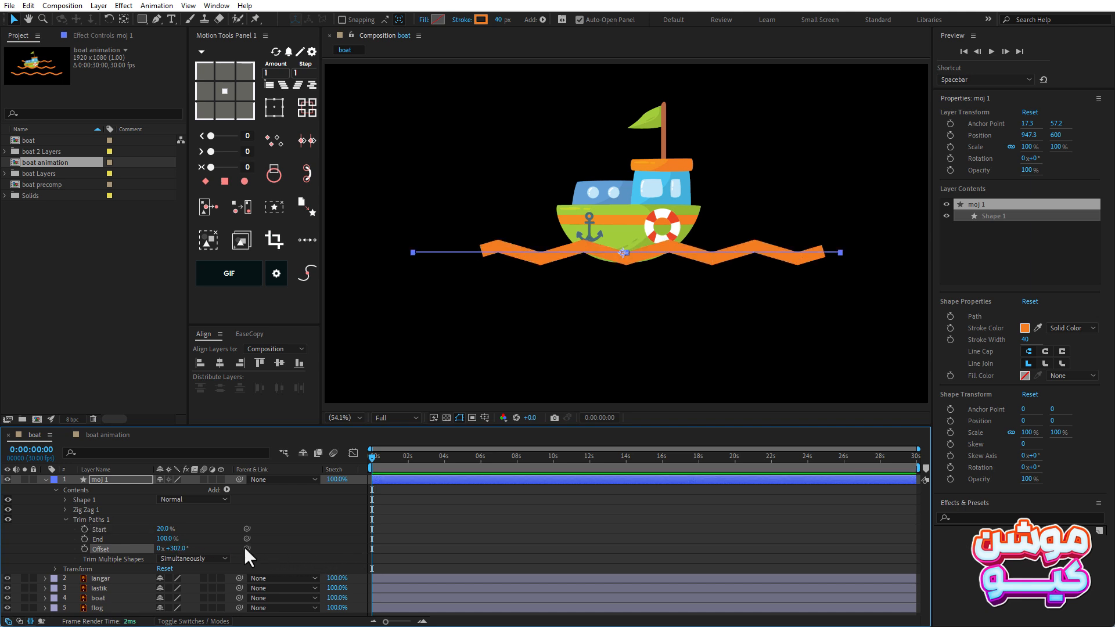
key("ctrl+z")
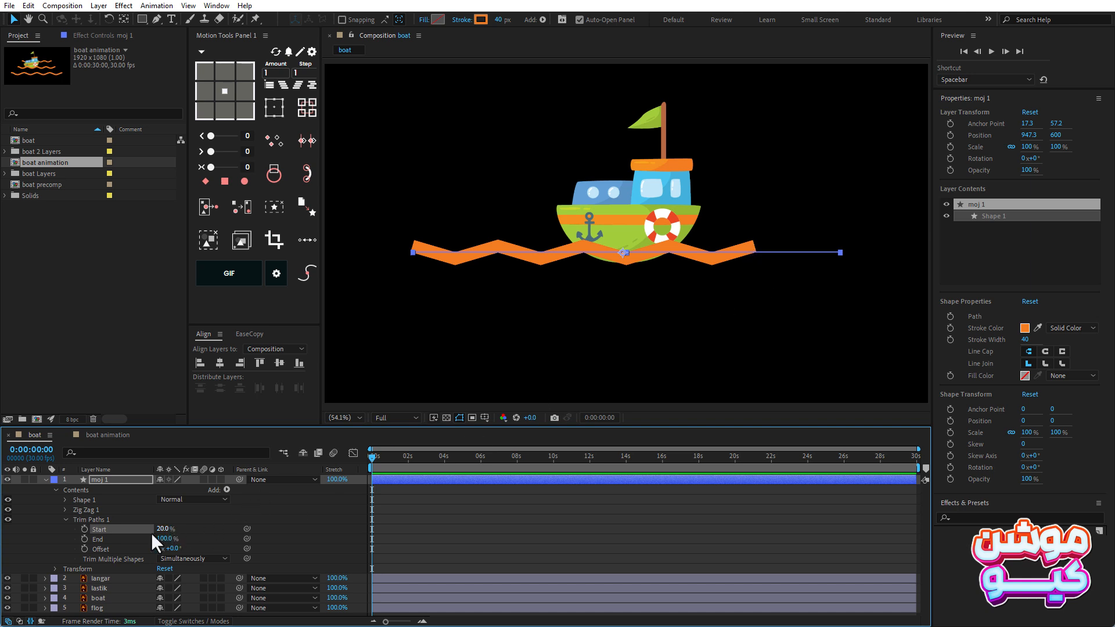
left_click_drag(163, 528, 111, 529)
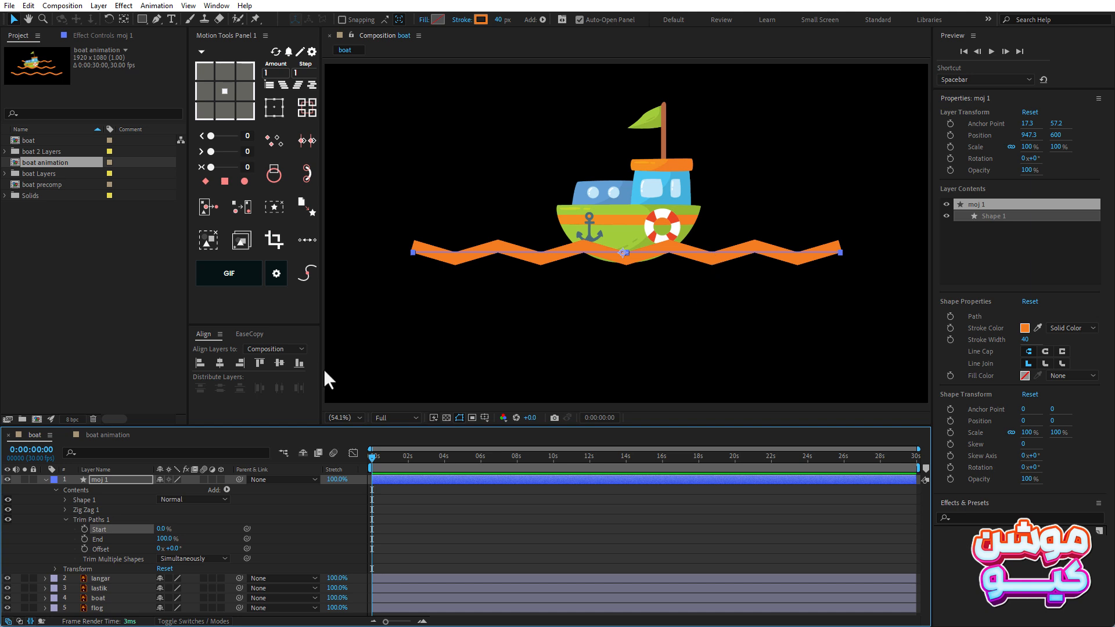
Step: Set the Trim Paths Start of the wave to 20% and collapse its settings
left_click(161, 529)
left_click(197, 525)
left_click_drag(161, 529, 173, 529)
left_click(208, 529)
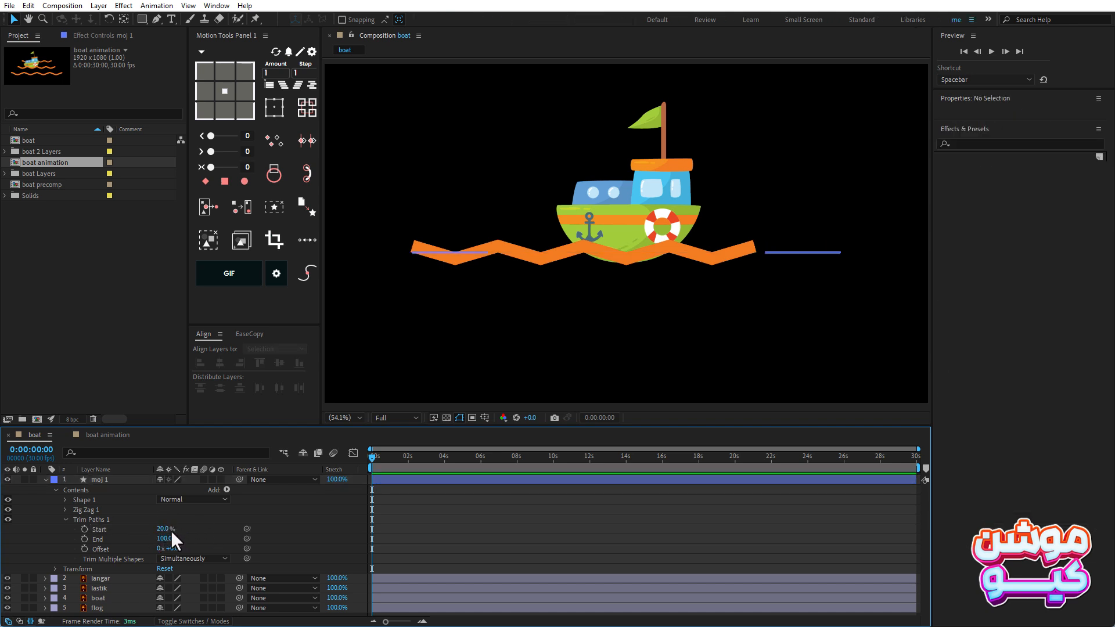
left_click(64, 517)
Step: Shift the moj 1 wave layer horizontally to an X position of 1087.3, centring the wave beneath the boat
left_click(100, 479)
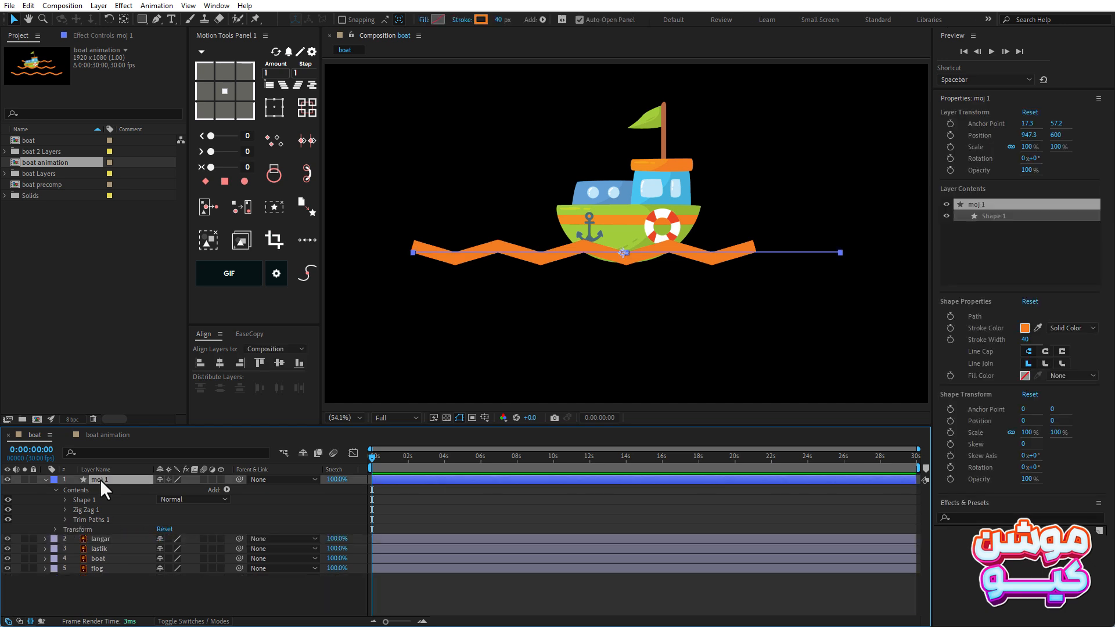
key("shift+Right")
key("shift+Right")
key("shift+Right")
key("shift+Right")
key("shift+Right")
key("shift+Right")
key("shift+Right")
key("shift+Right")
key("shift+Right")
key("shift+Right")
key("shift+Right")
key("shift+Right")
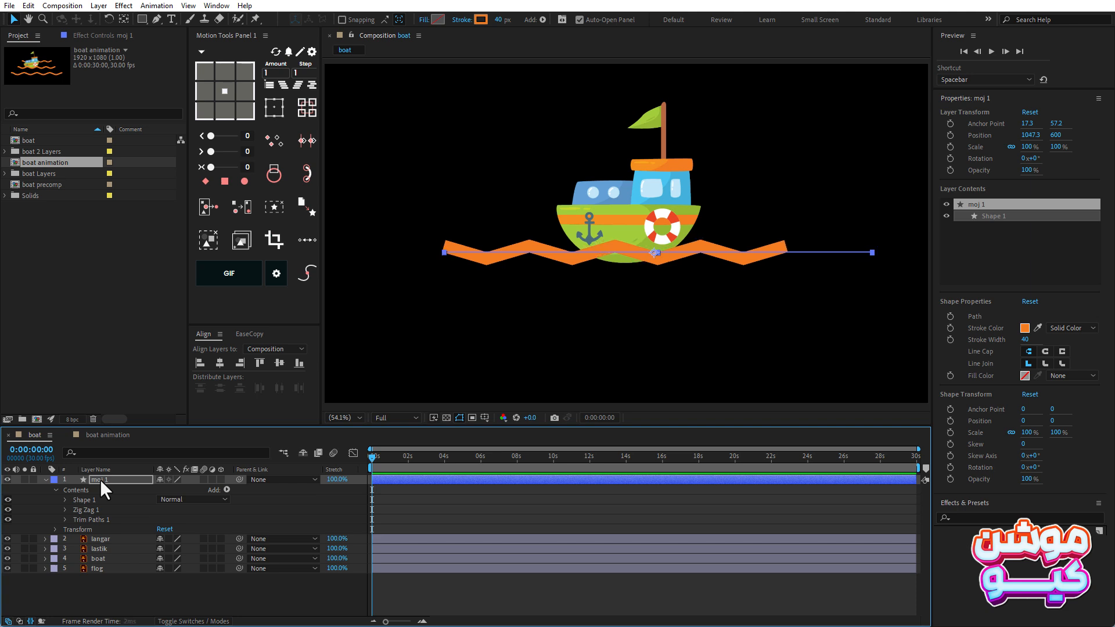
key("shift+Right")
key("shift+Right")
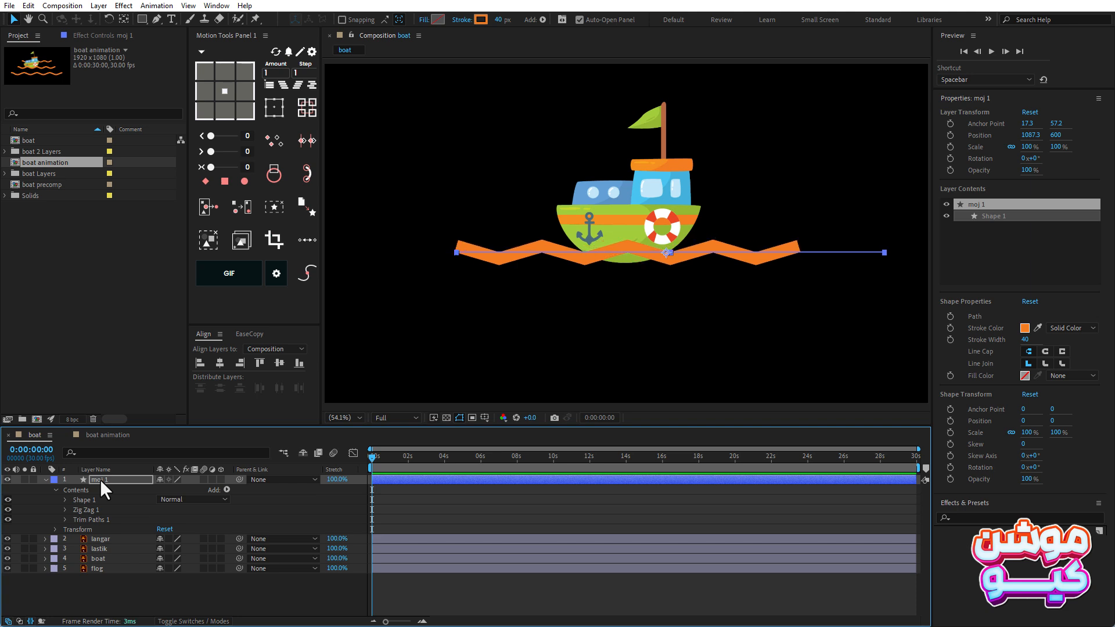
Step: Show the rulers and place a vertical guide at the left end of the wave
key("Return")
key("ctrl+r")
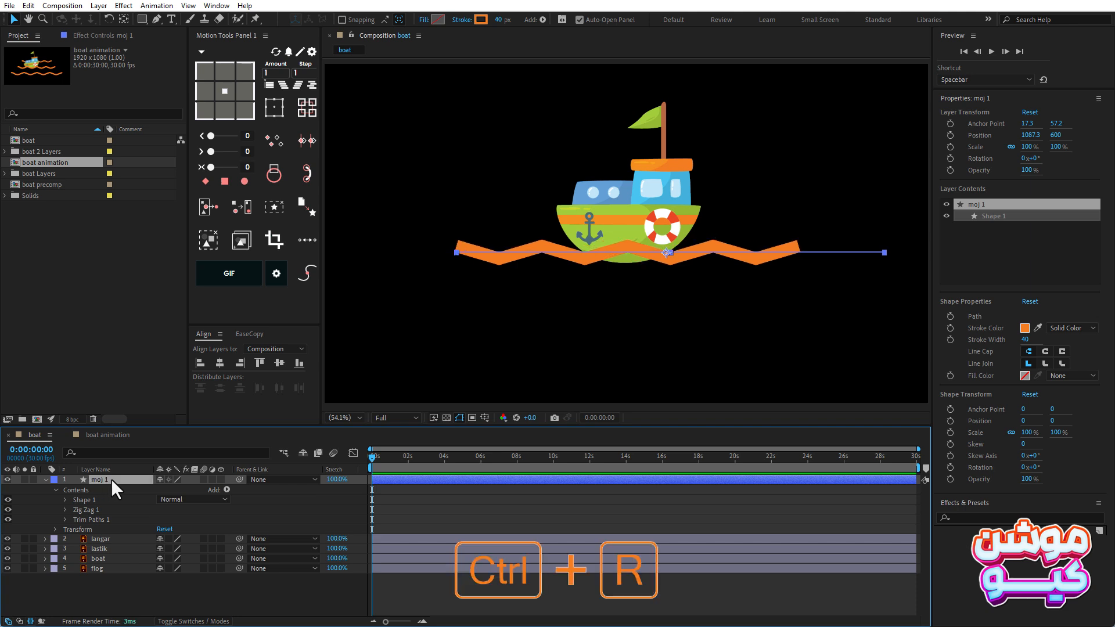
left_click_drag(329, 315, 439, 252)
key("period")
key("period")
key("period")
key("period")
scroll(428, 252, "left", 10)
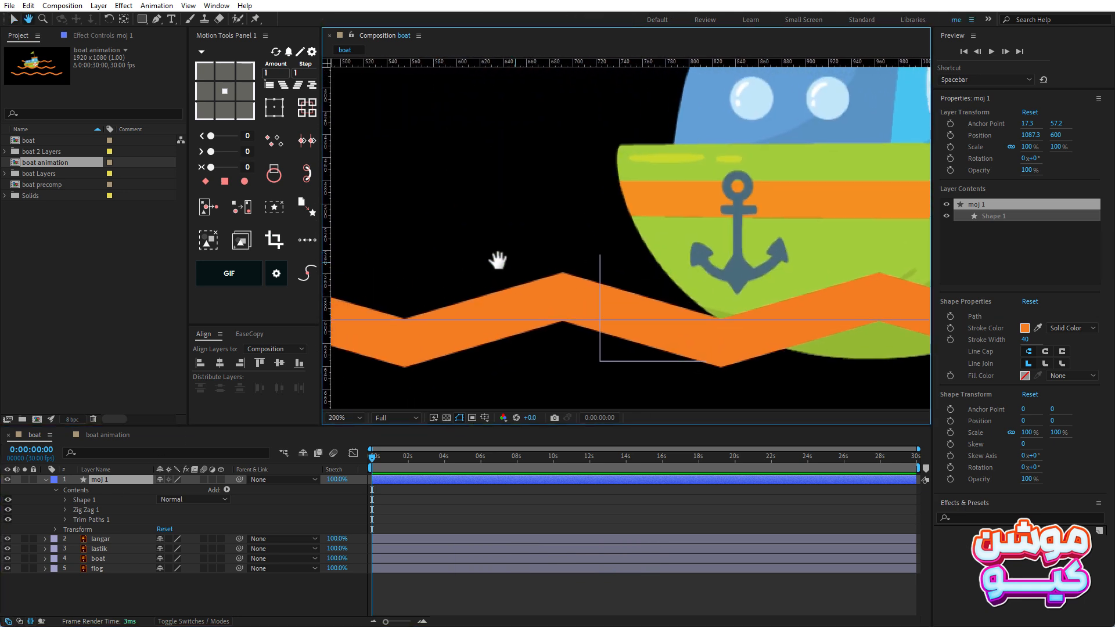
left_click_drag(386, 323, 490, 326)
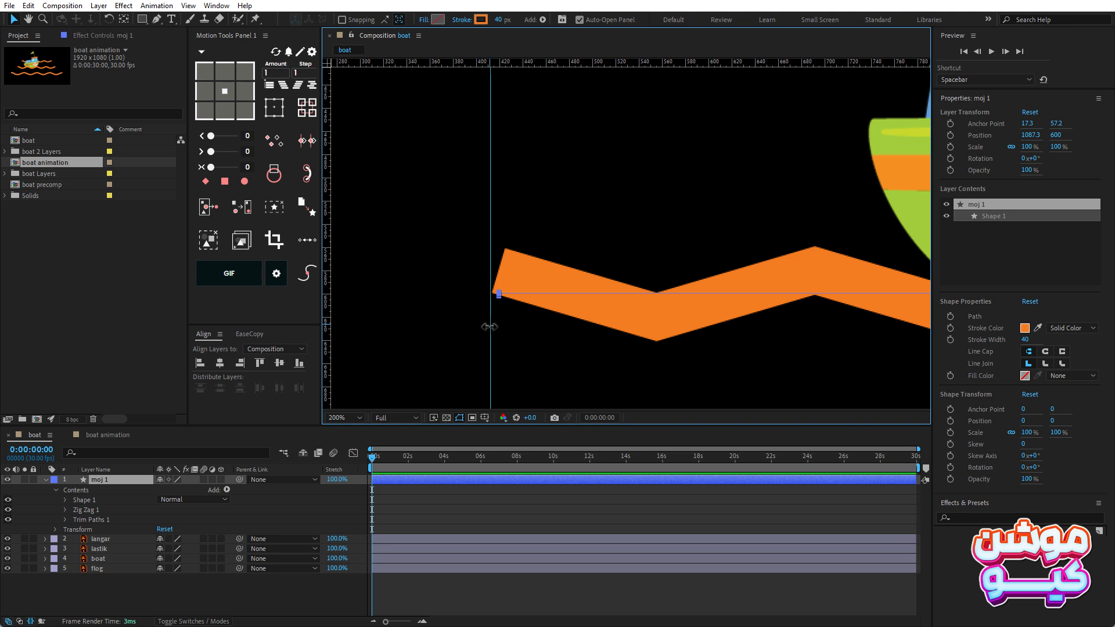
Step: Place a second vertical guide at the right end of the visible wave stroke
key("h")
left_click_drag(717, 232, 527, 251)
key("comma")
left_click_drag(906, 232, 641, 228)
key("v")
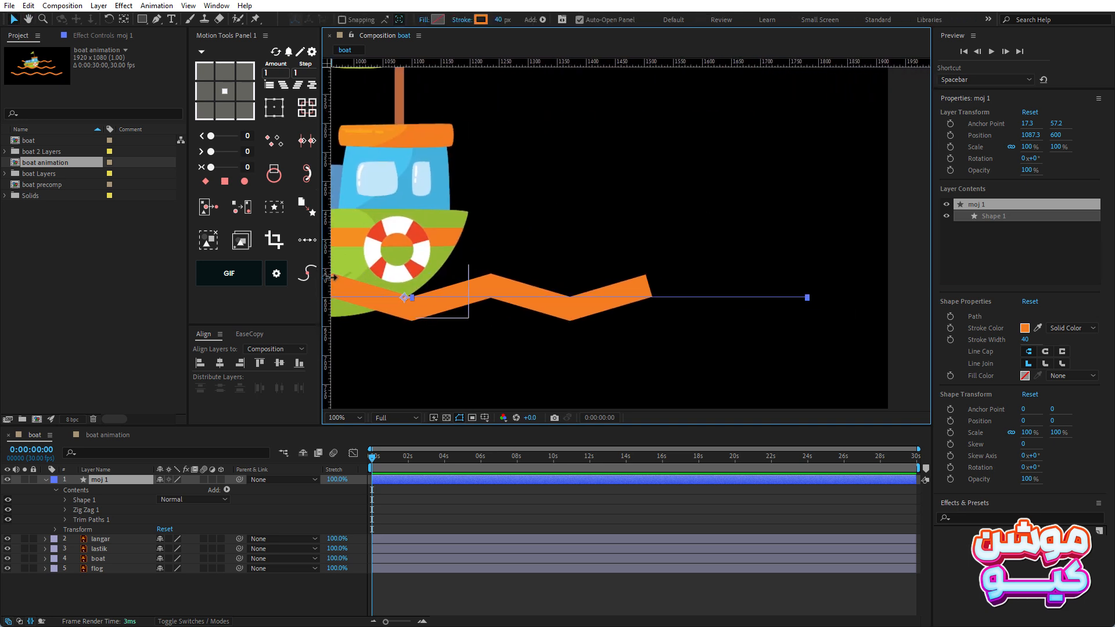
left_click_drag(327, 290, 639, 294)
key("period")
left_click_drag(560, 267, 720, 234)
key("h")
key("comma")
key("comma")
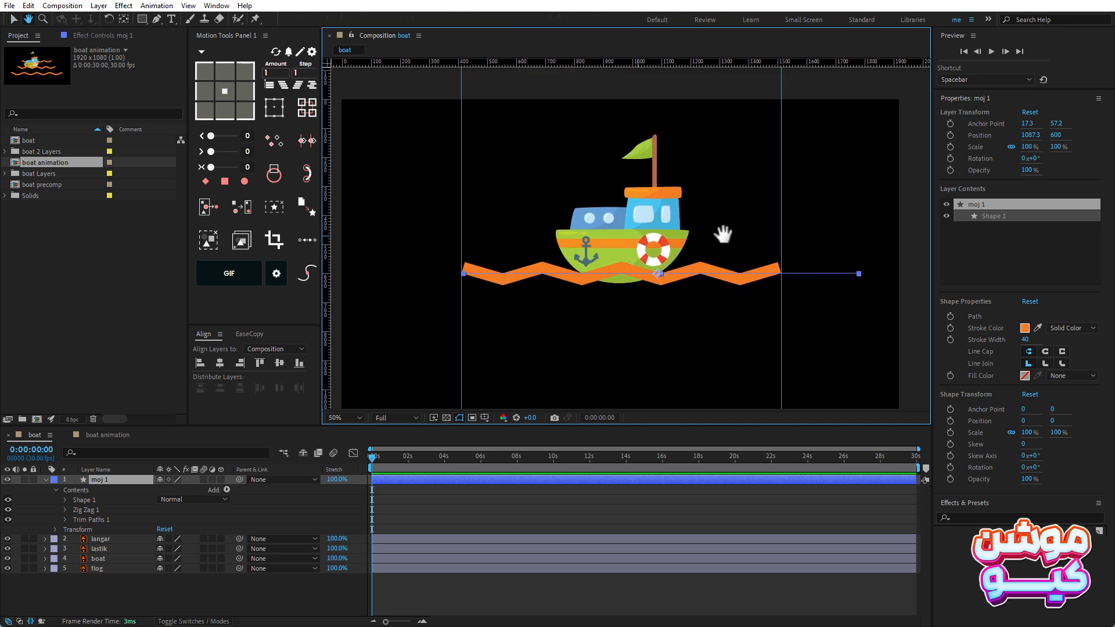
key("v")
Step: Set starting keyframes at frame 0 for the Trim Paths Offset and Position of moj 1, and reveal the keyframed properties
left_click(65, 520)
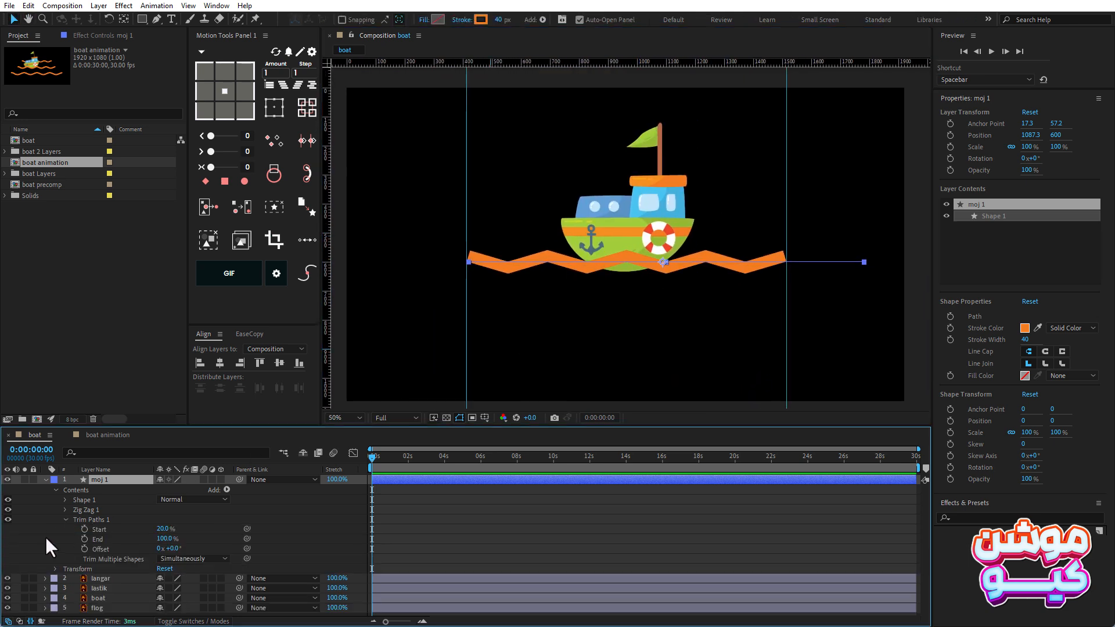
left_click(84, 549)
left_click(102, 480)
key("p")
left_click(74, 489)
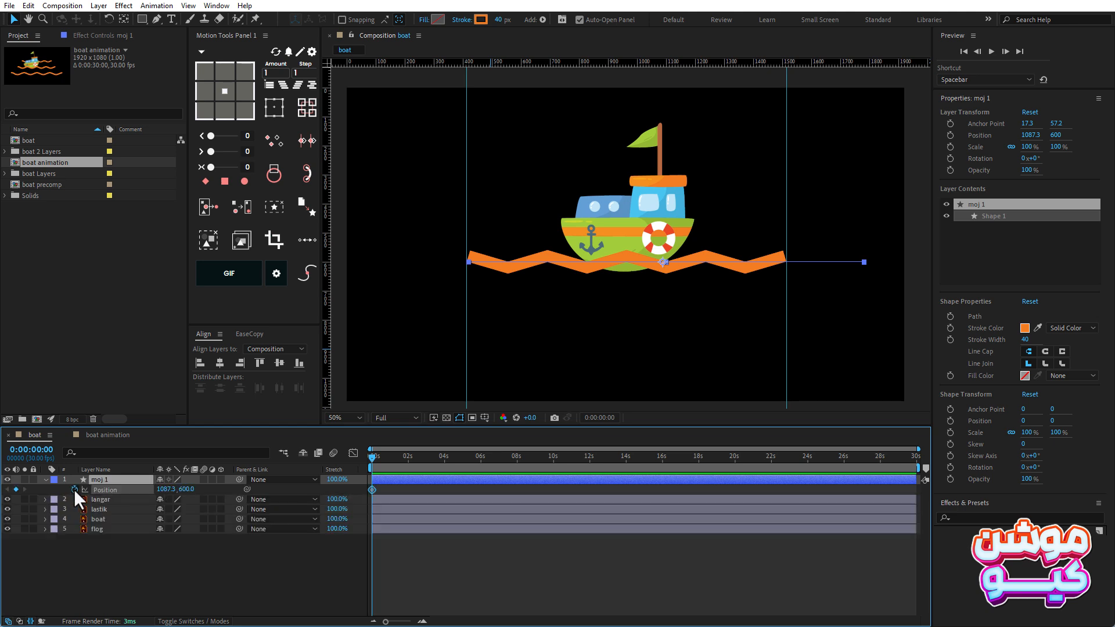
key("u")
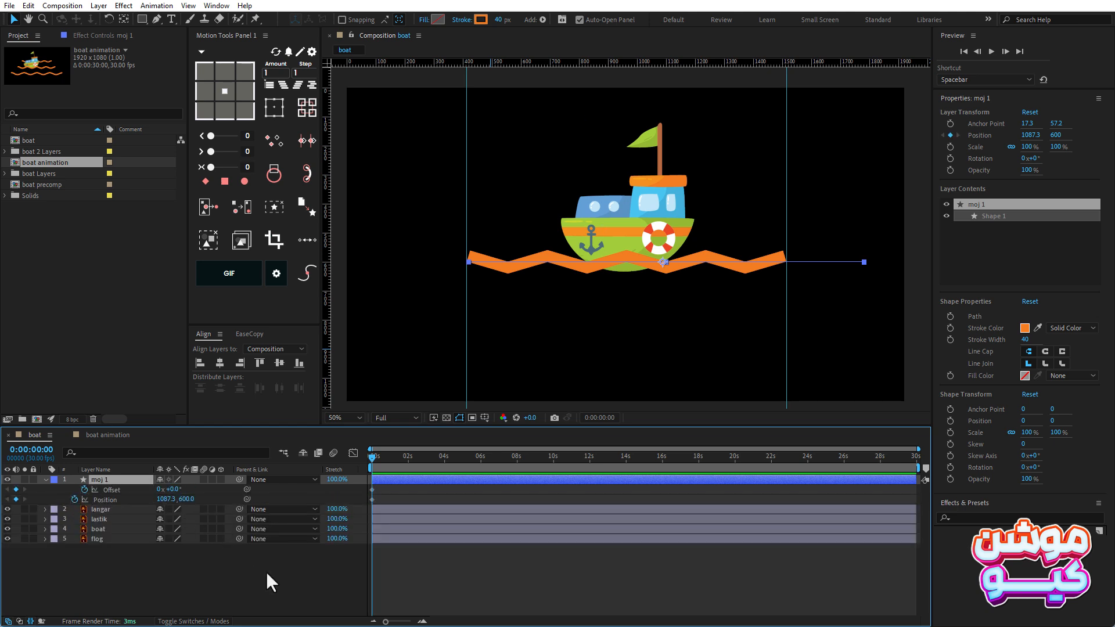
Step: Set the Trim Paths Offset of moj 1 to -73° at frame 15, shifting the trimmed gap toward the first guide
scroll(431, 478, "up", 5)
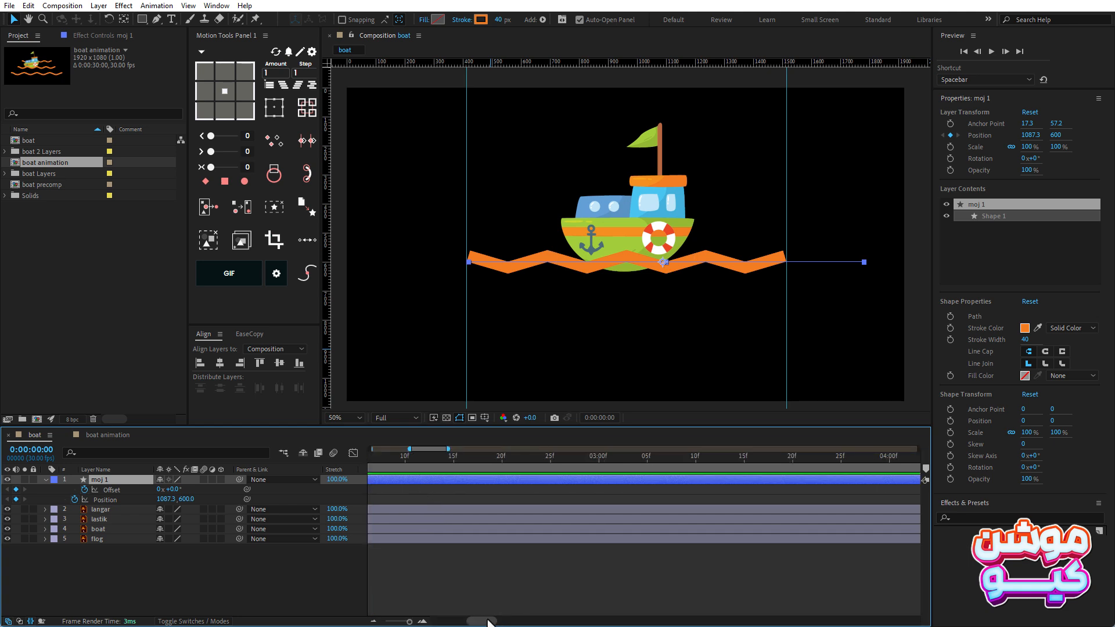
left_click_drag(488, 622, 453, 621)
left_click(516, 455)
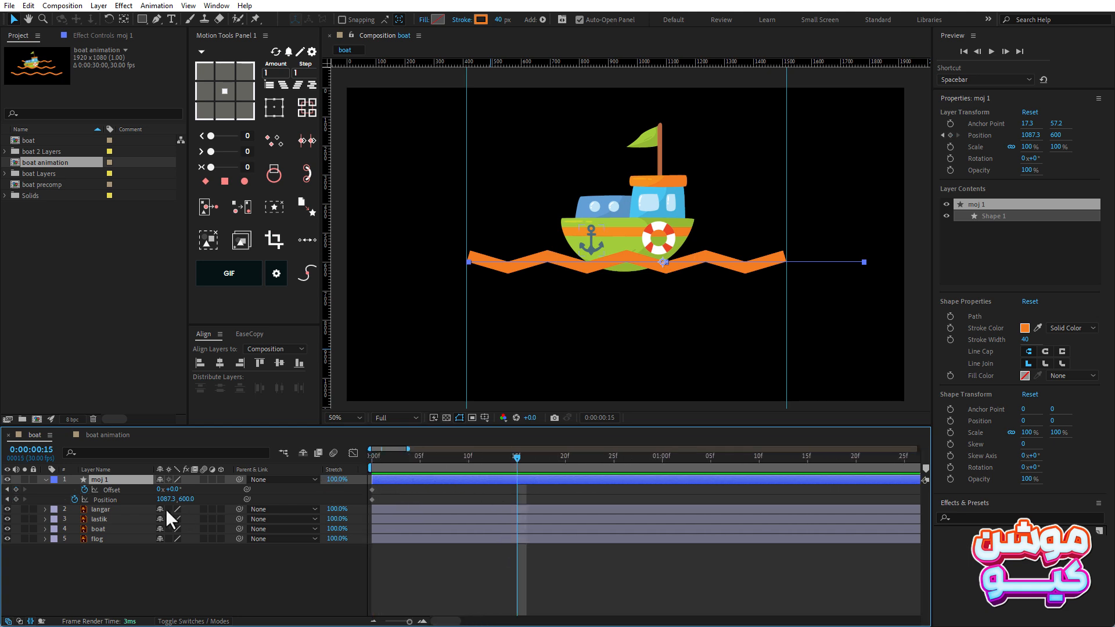
left_click_drag(174, 489, 135, 495)
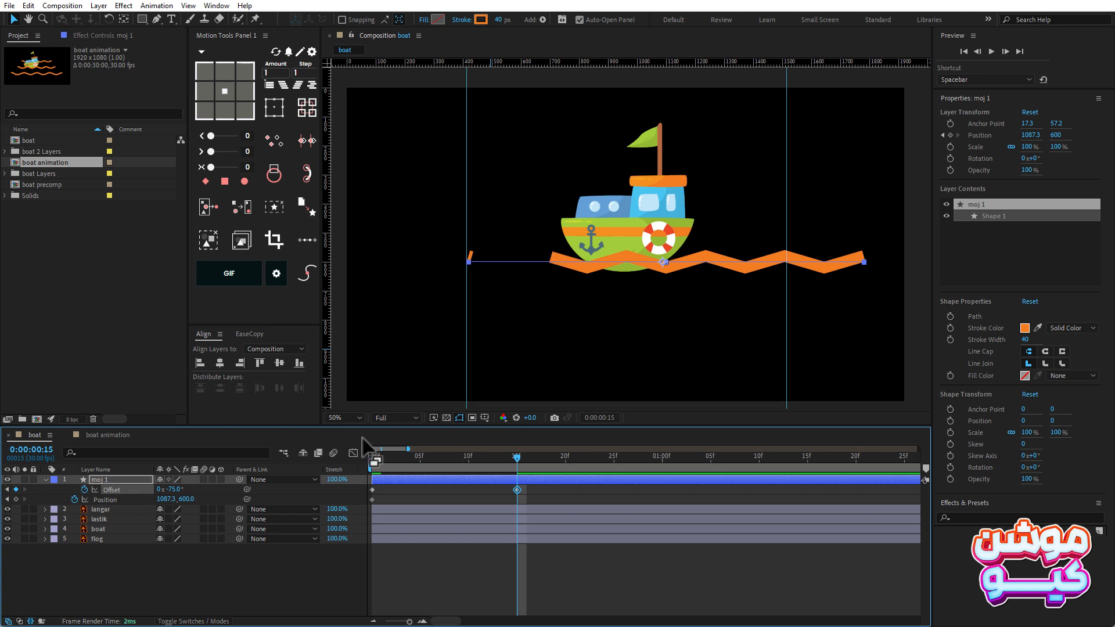
left_click_drag(168, 490, 159, 490)
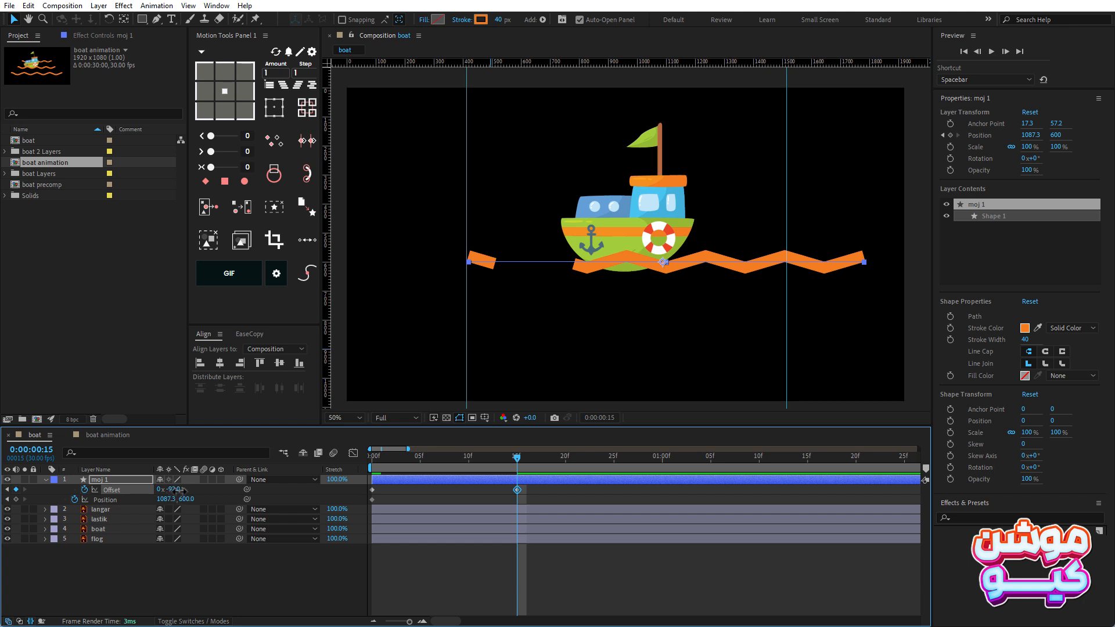
left_click_drag(174, 489, 191, 490)
scroll(530, 264, "up", 2)
left_click_drag(456, 239, 604, 241)
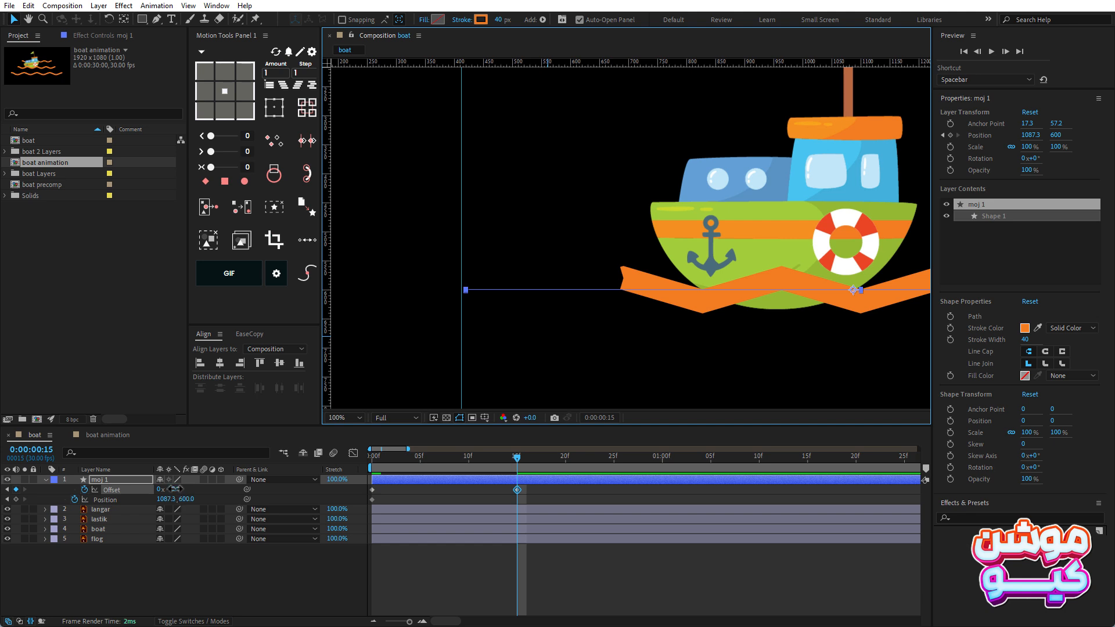
left_click_drag(174, 489, 171, 489)
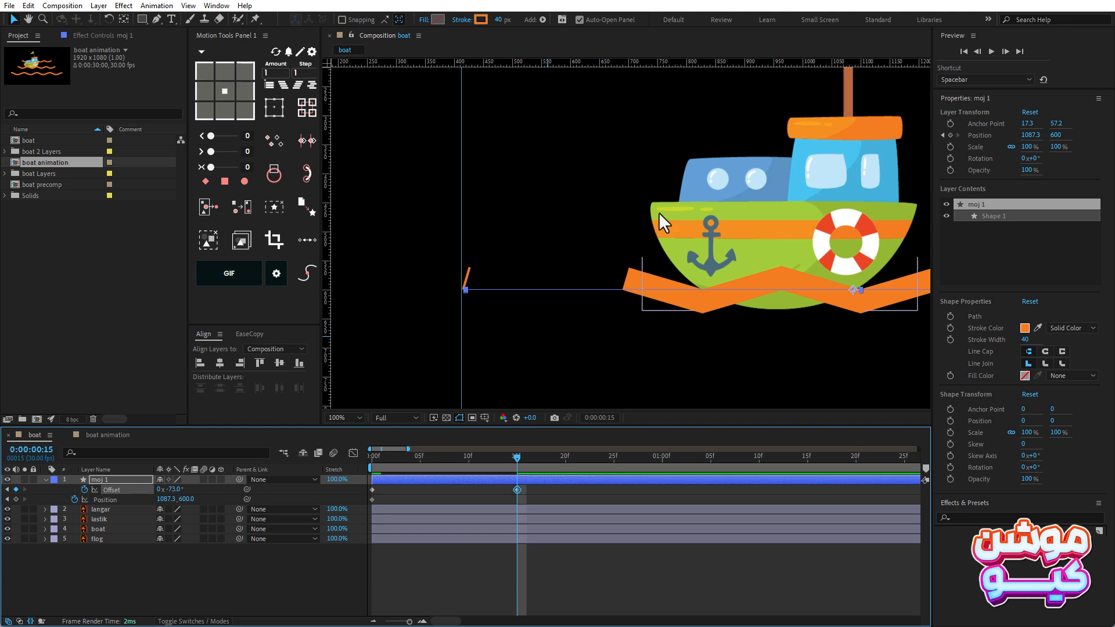
scroll(637, 214, "down", 2)
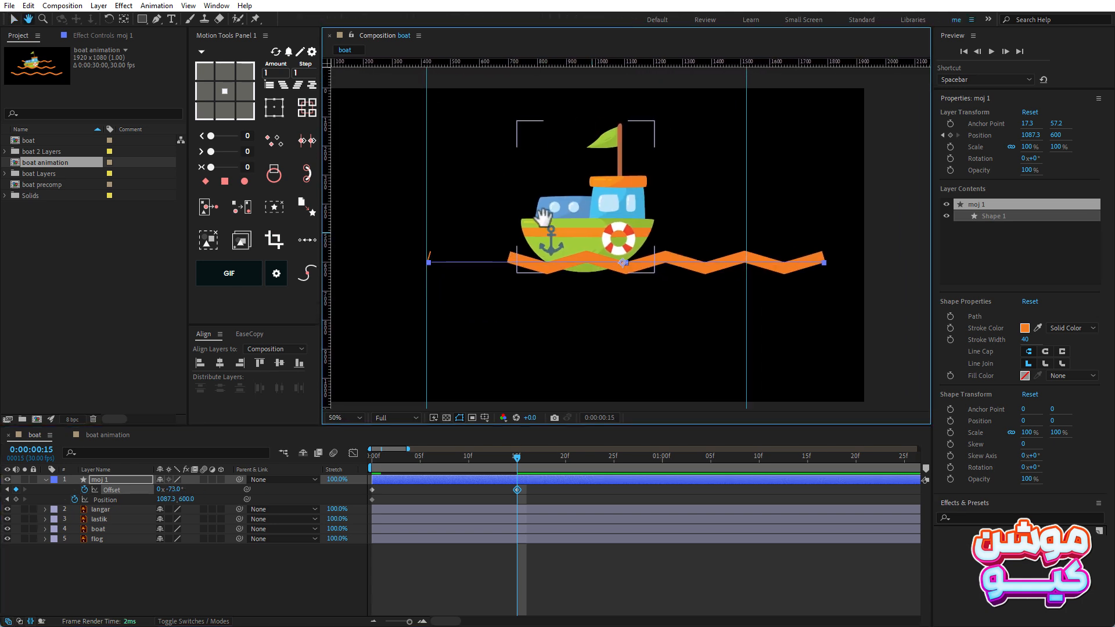
left_click_drag(563, 238, 515, 224)
Step: Set the Start of Trim Paths 1 on moj 1 to 21% and check the wave's trimmed end near the first guide
left_click(46, 478)
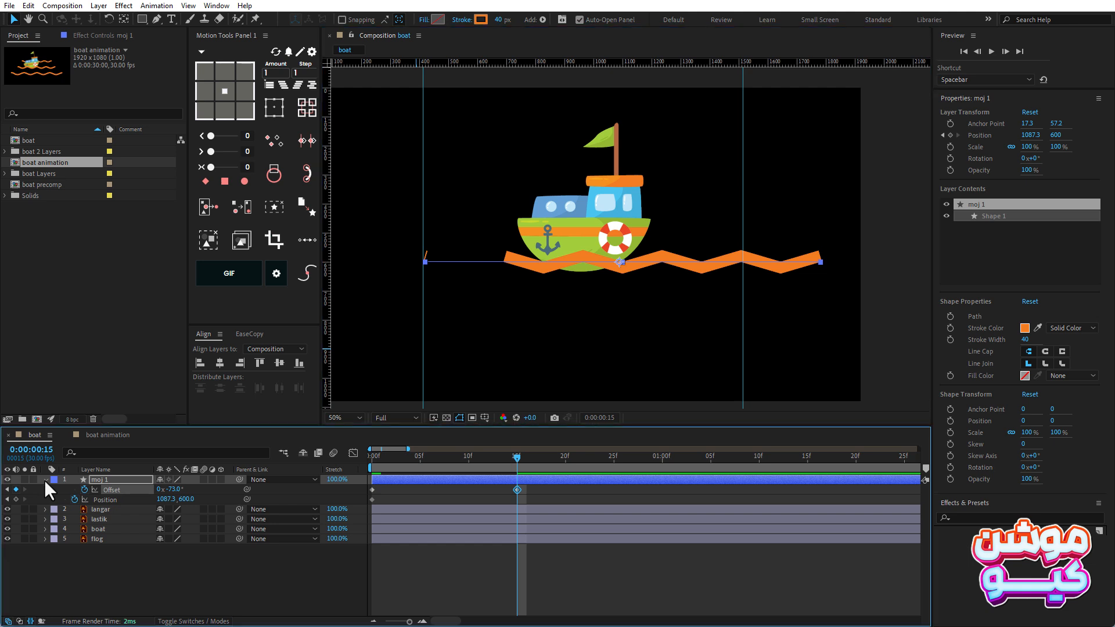
left_click(46, 479)
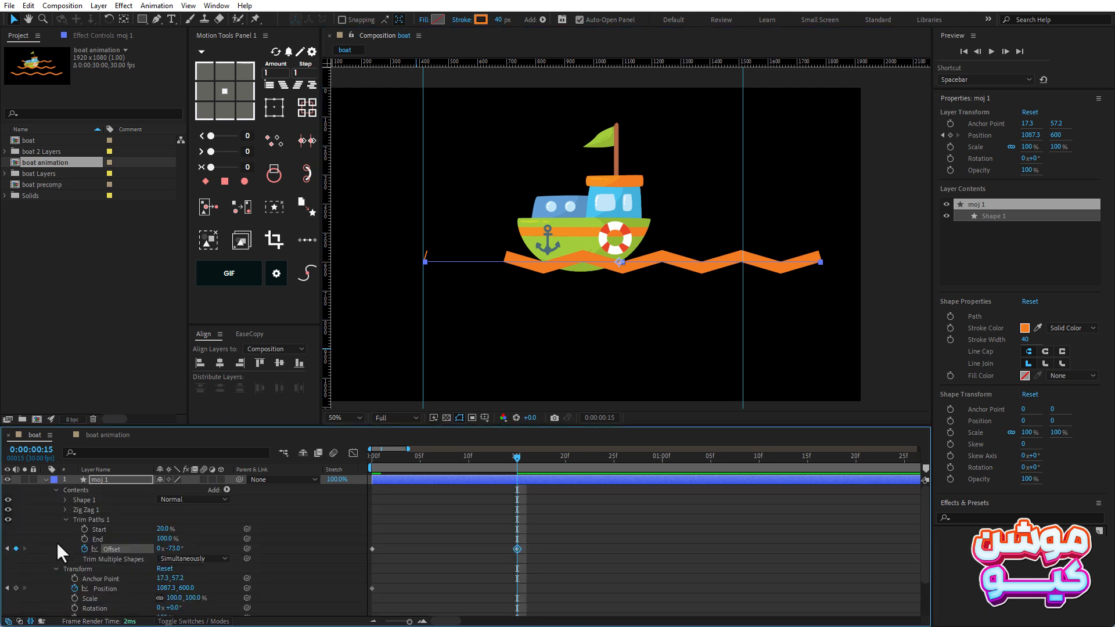
left_click(163, 529)
type("21")
left_click(204, 528)
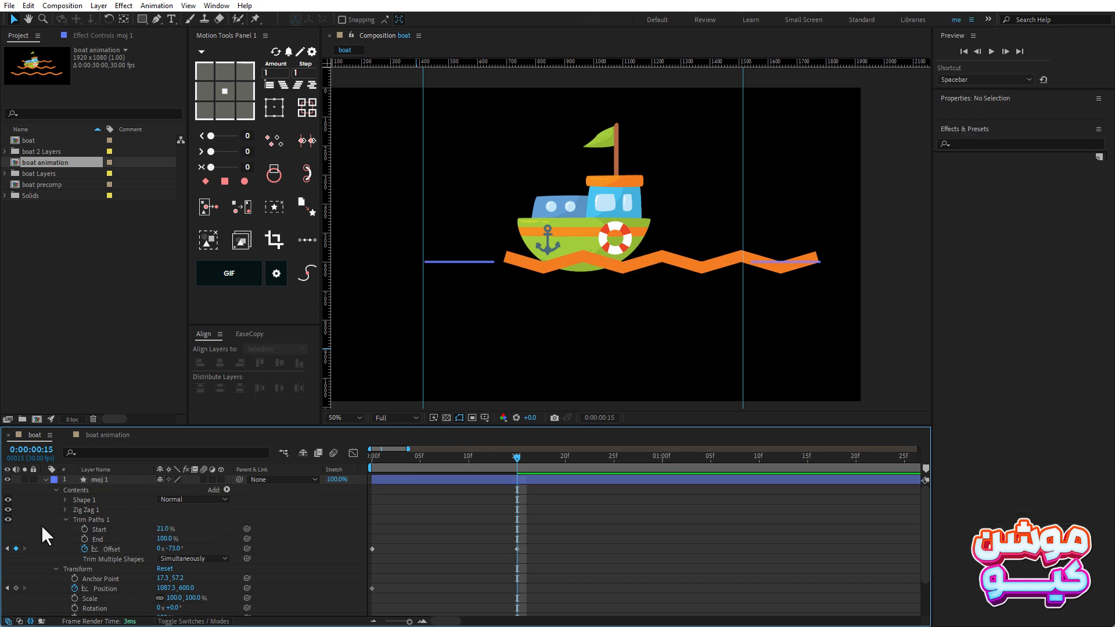
left_click(65, 519)
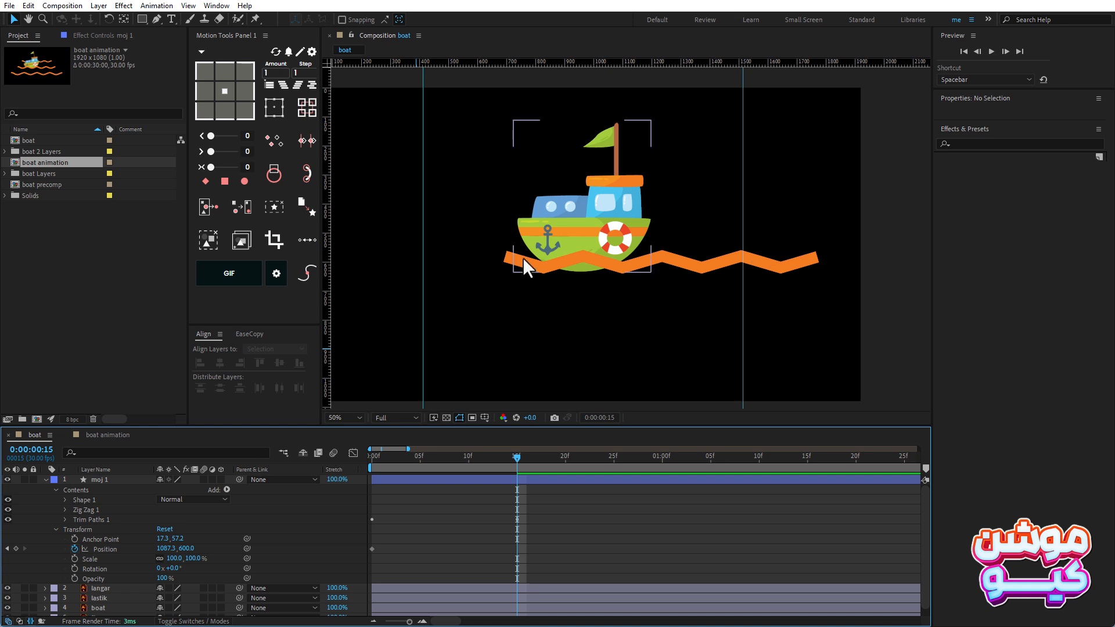
scroll(531, 256, "up", 2)
left_click_drag(471, 252, 676, 257)
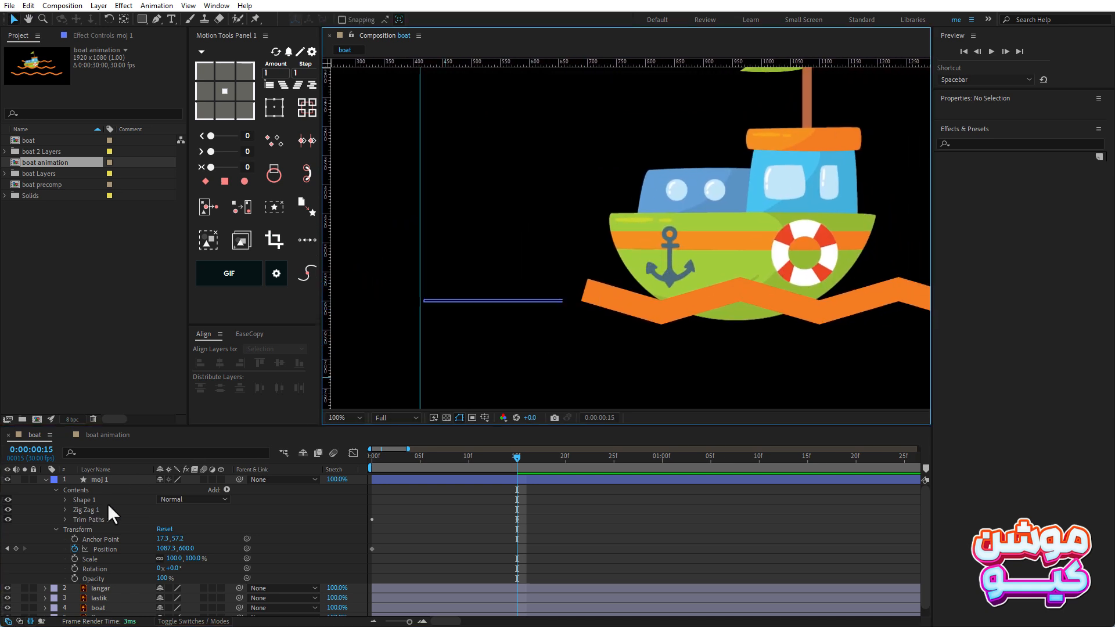
scroll(739, 286, "down", 2)
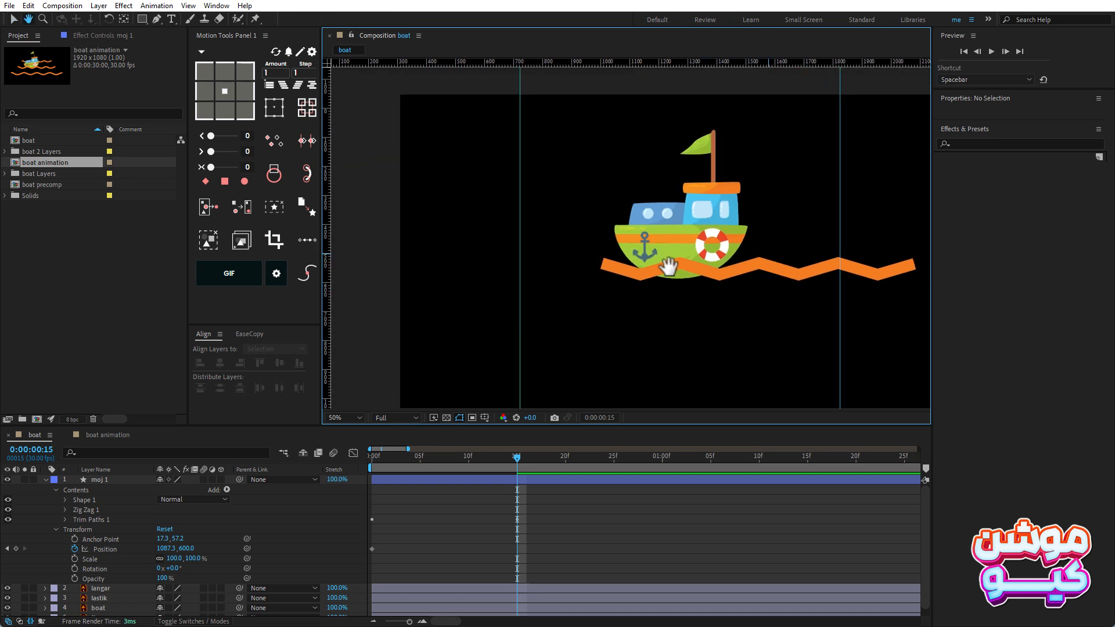
left_click_drag(669, 267, 551, 271)
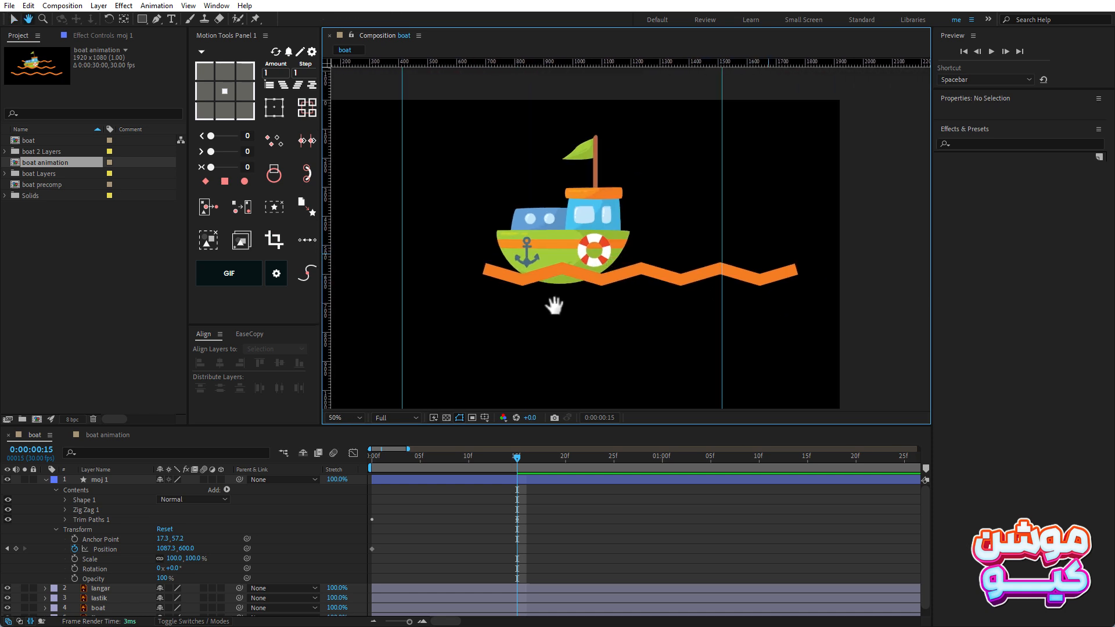
left_click(341, 415)
left_click(362, 209)
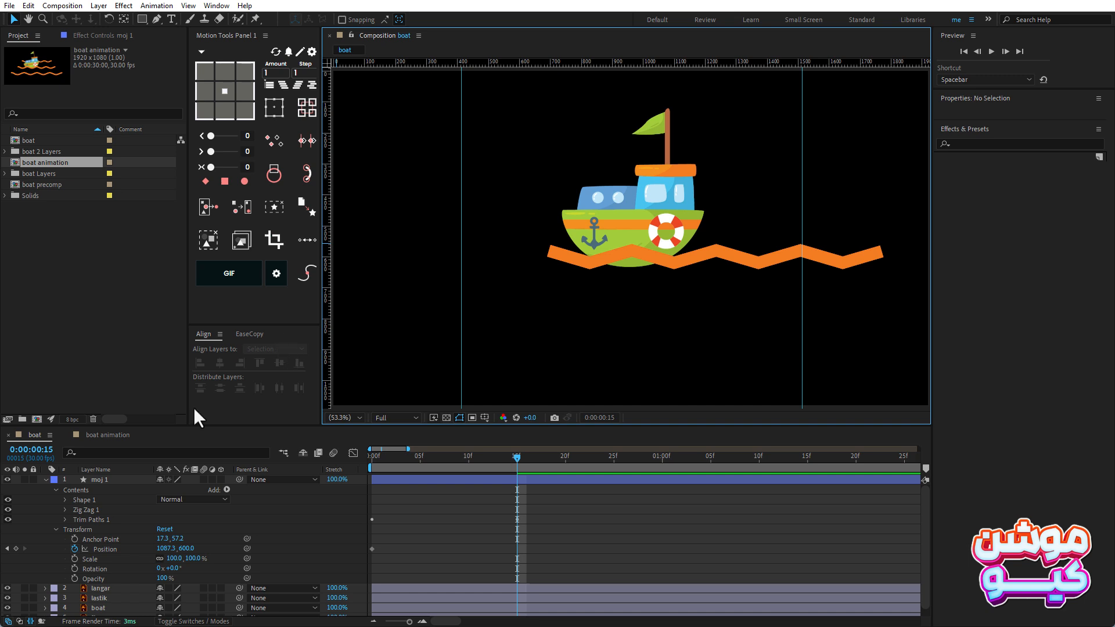
Step: Set the X Position of moj 1 to 818.3 at frame 15, moving the wave back between the guides
left_click(114, 476)
key("u")
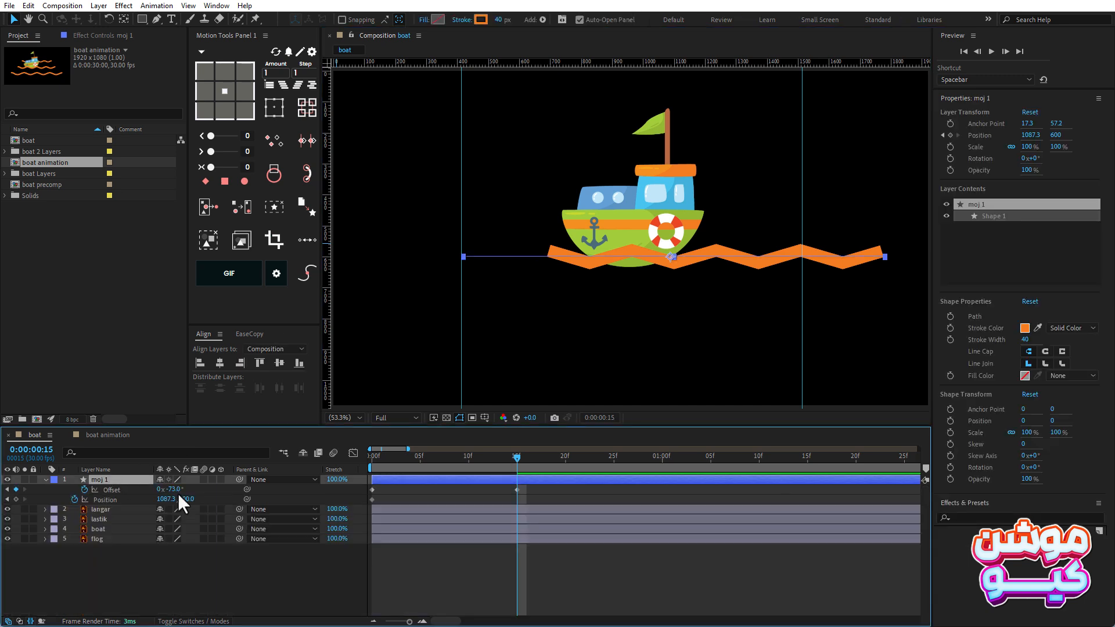
left_click_drag(166, 499, 13, 498)
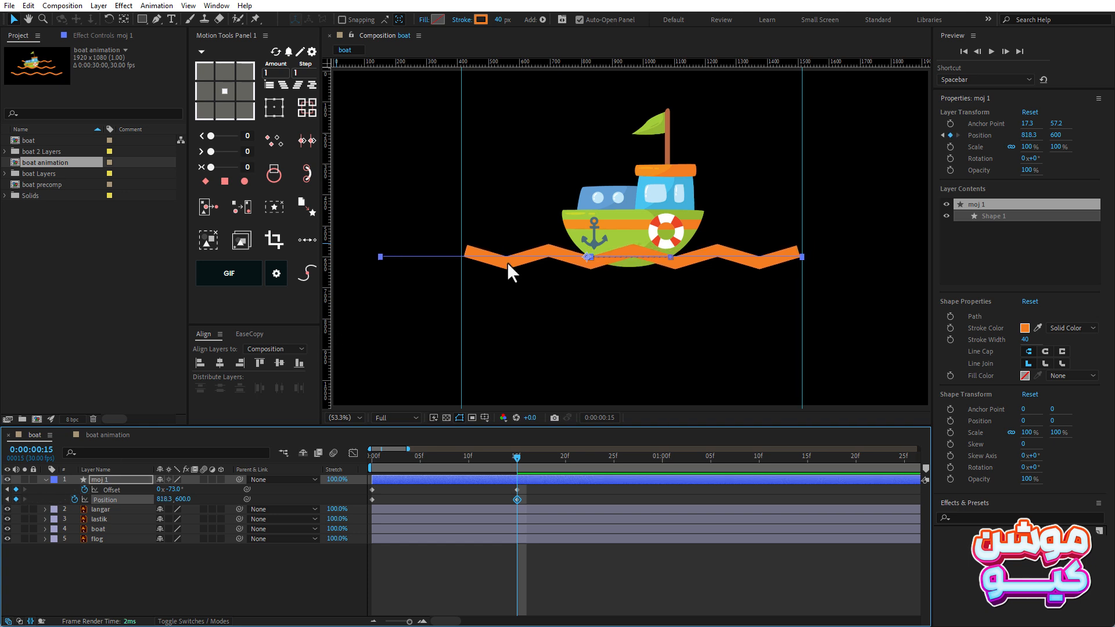
Step: Examine at close range how both ends of the shifted wave line up with the vertical guides
key("slash")
key("h")
left_click_drag(492, 229, 542, 239)
key("v")
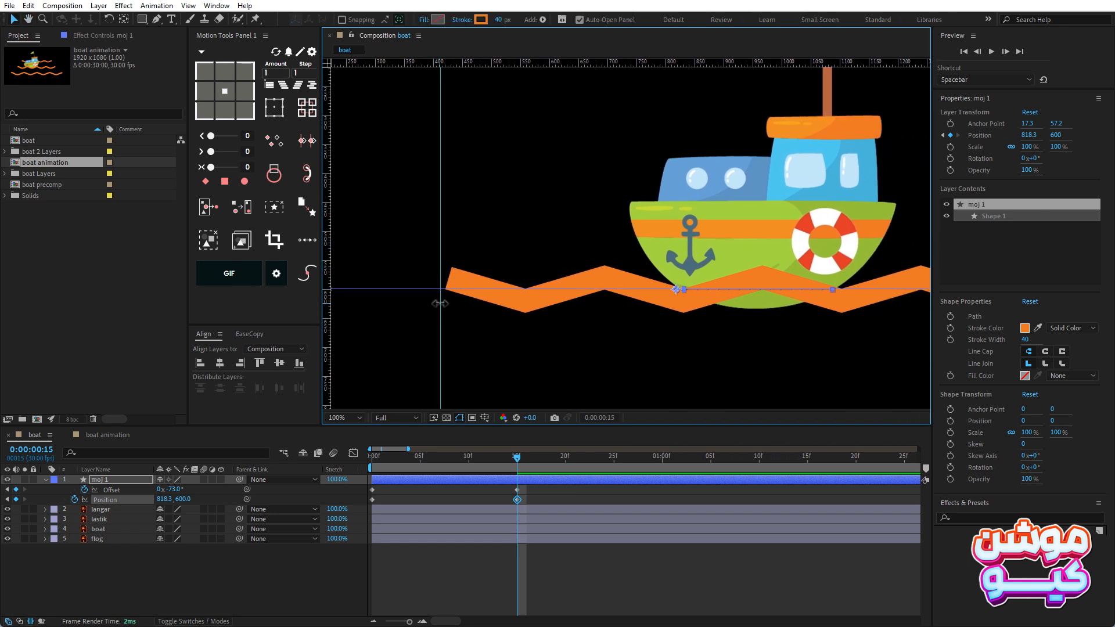
key("comma")
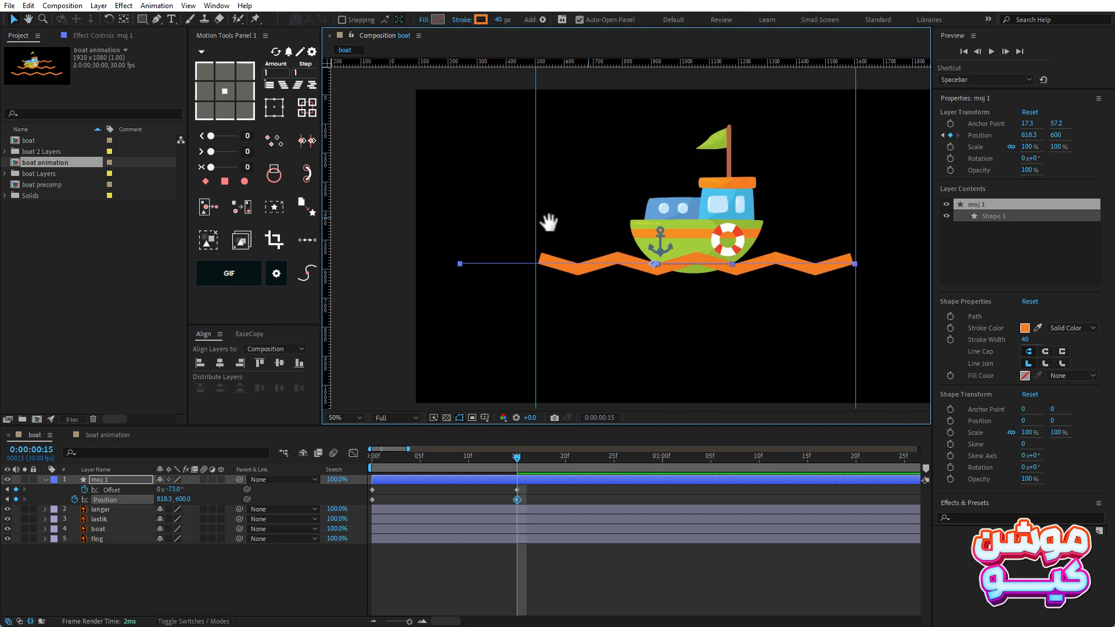
left_click_drag(549, 224, 512, 229)
key("slash")
left_click_drag(836, 256, 741, 251)
key("comma")
Step: Preview the wave's movement from frame 0
left_click(448, 489)
left_click(370, 458)
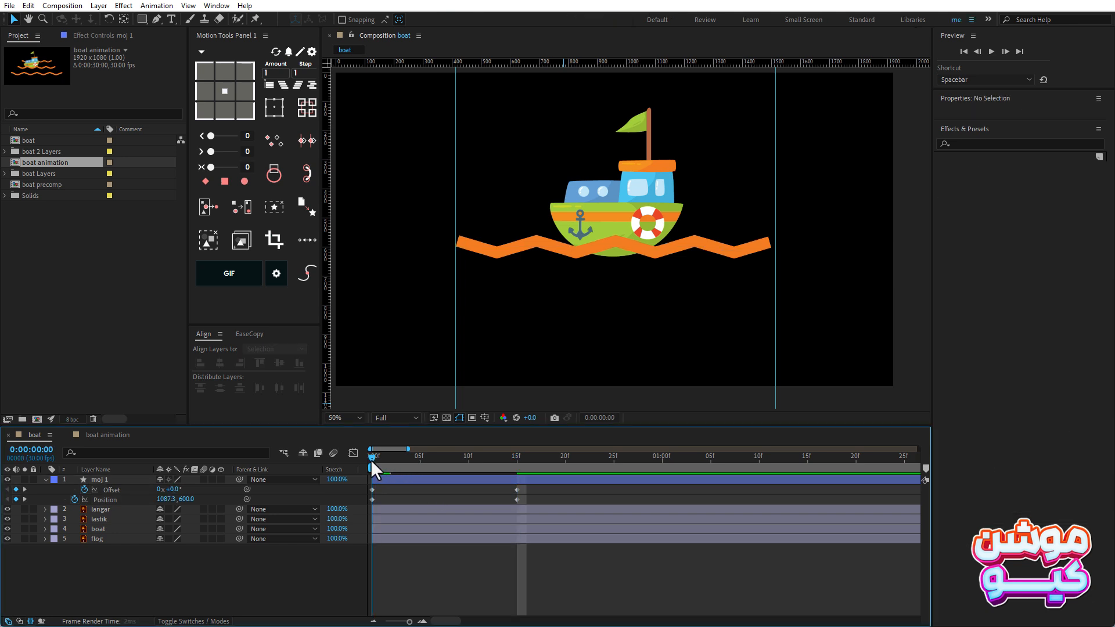
key("space")
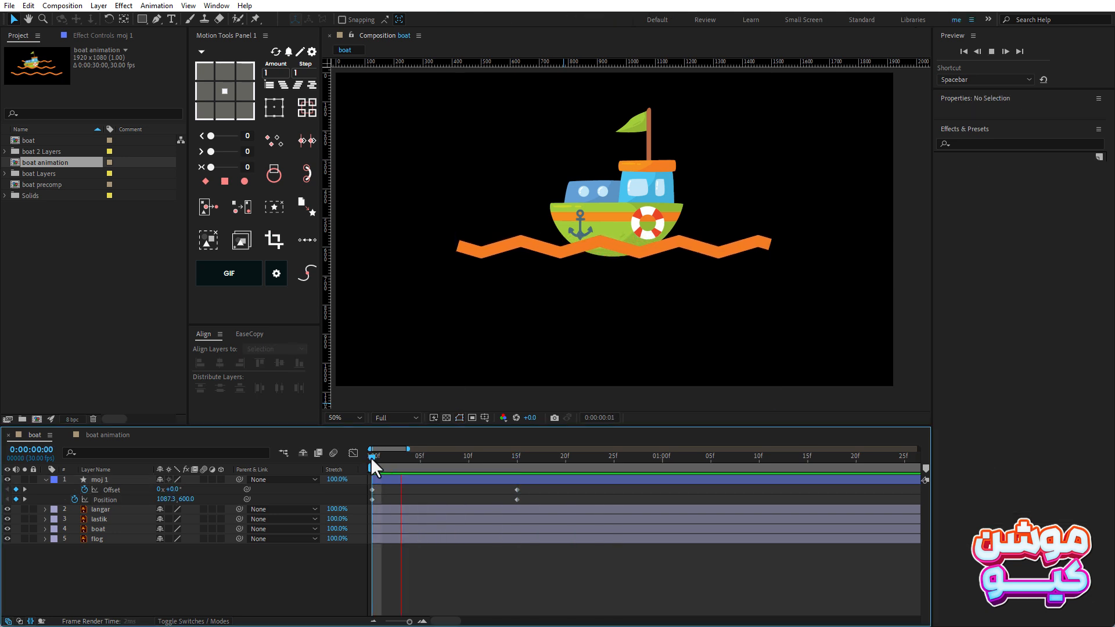
key("space")
key("space")
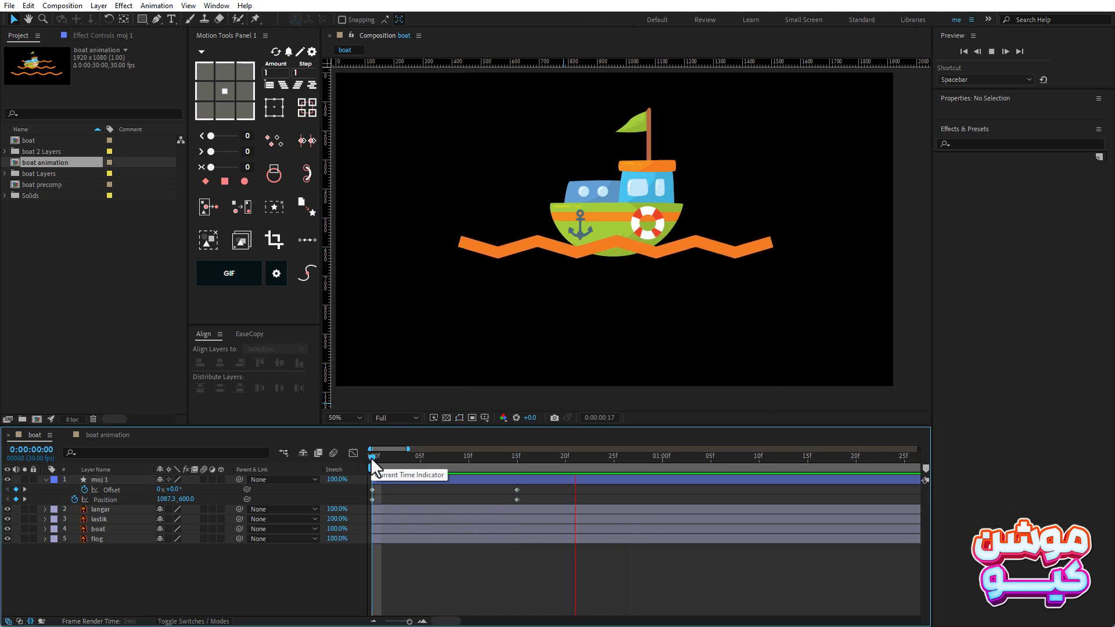
key("space")
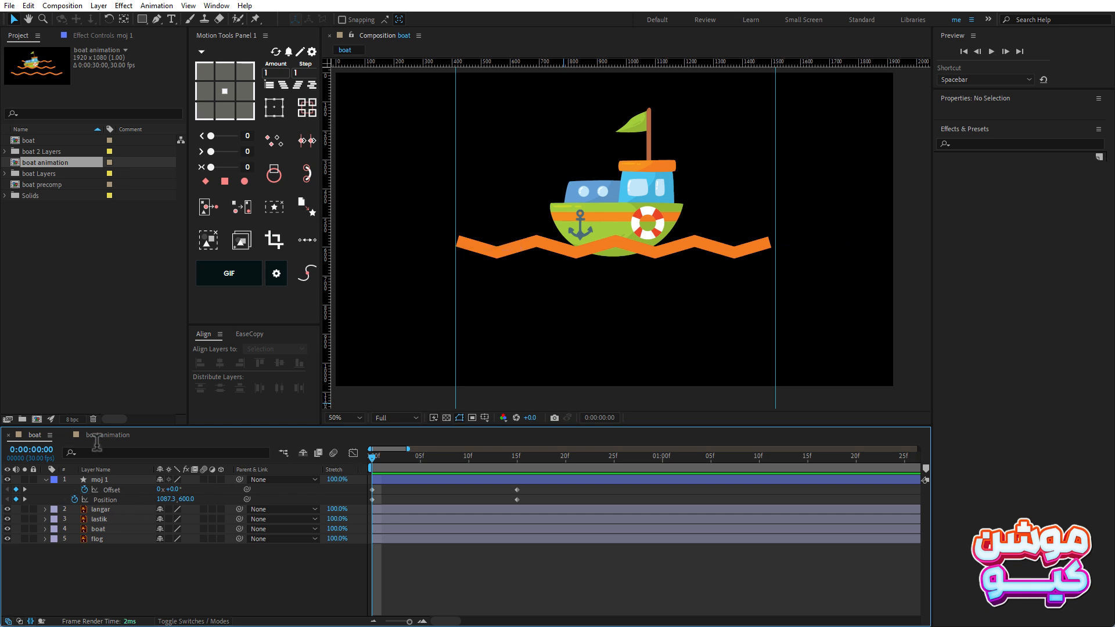
Step: Apply the Motion Tools Cycle Loop expression to the Trim Paths Offset and the Position of moj 1
left_click(201, 52)
left_click(200, 56)
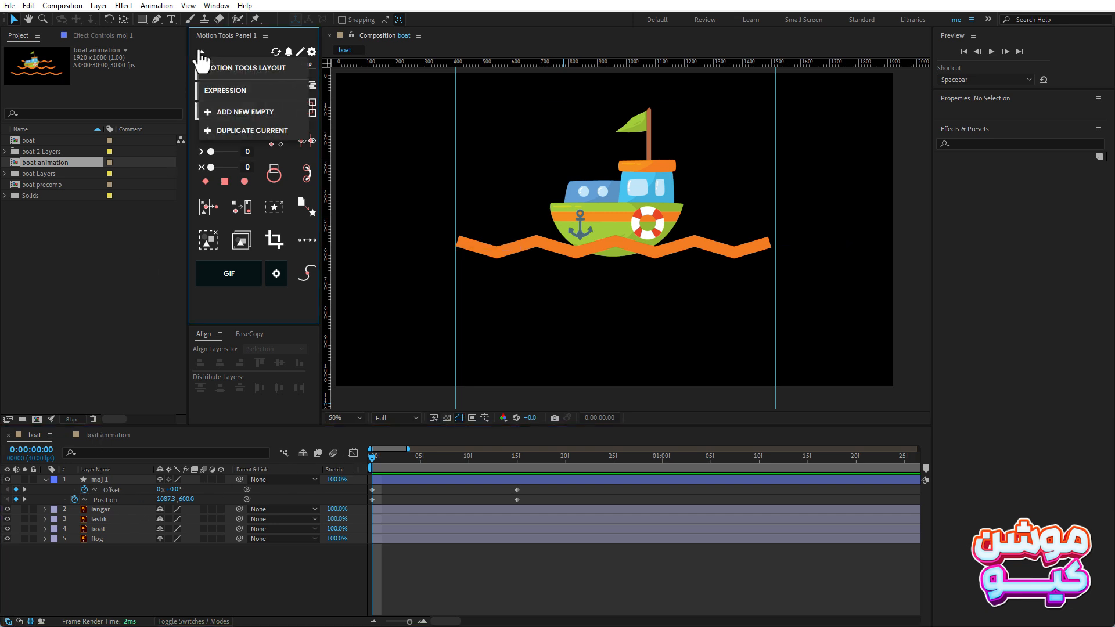
left_click(210, 90)
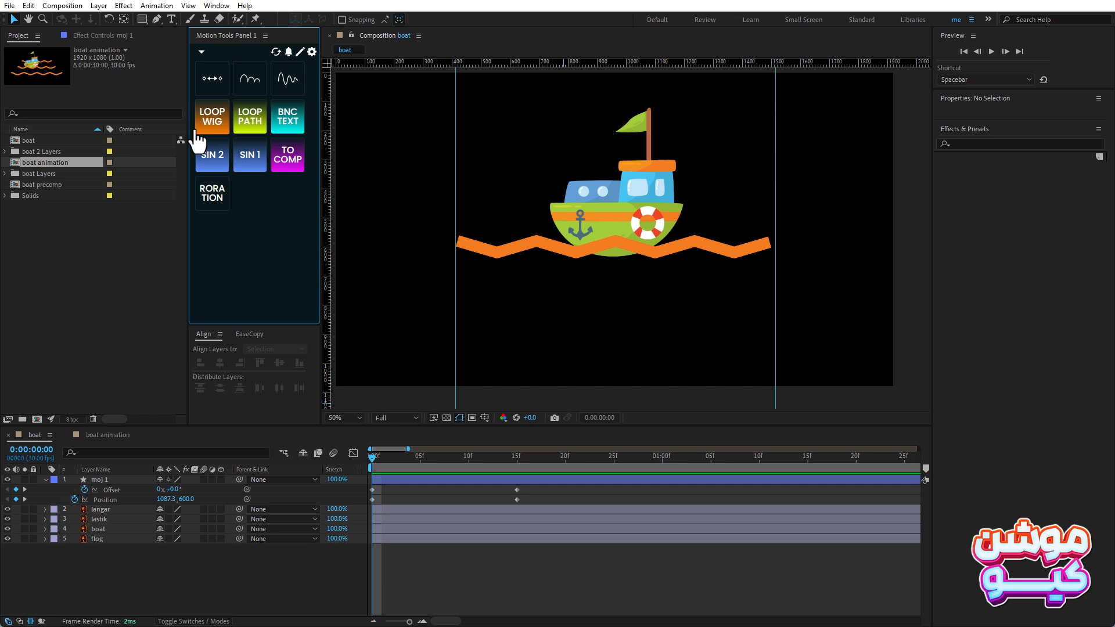
left_click(100, 489)
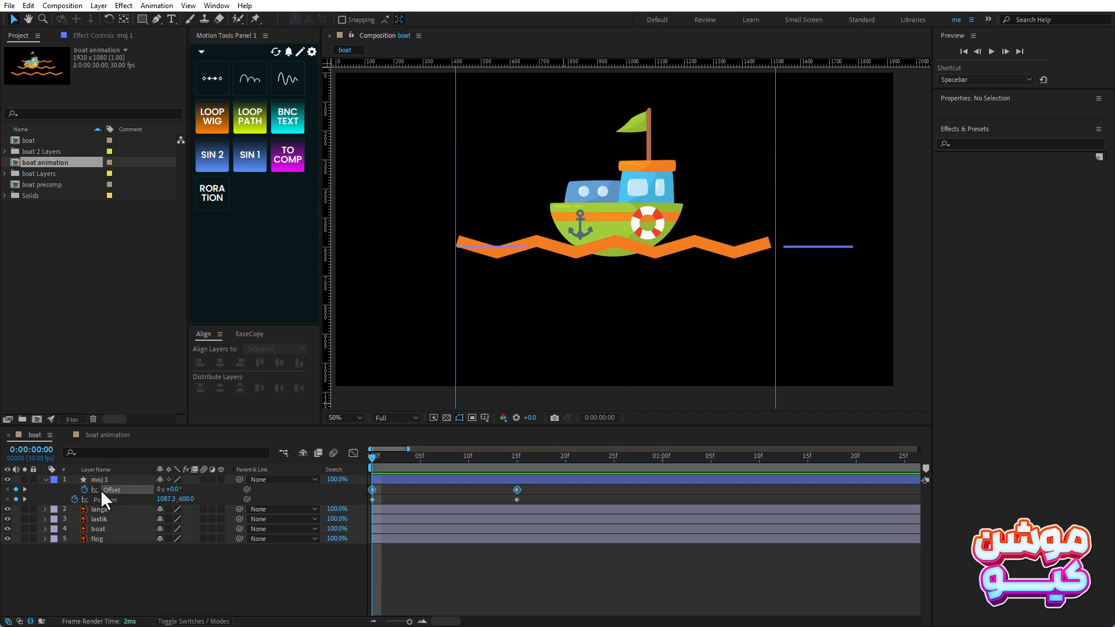
left_click(211, 81)
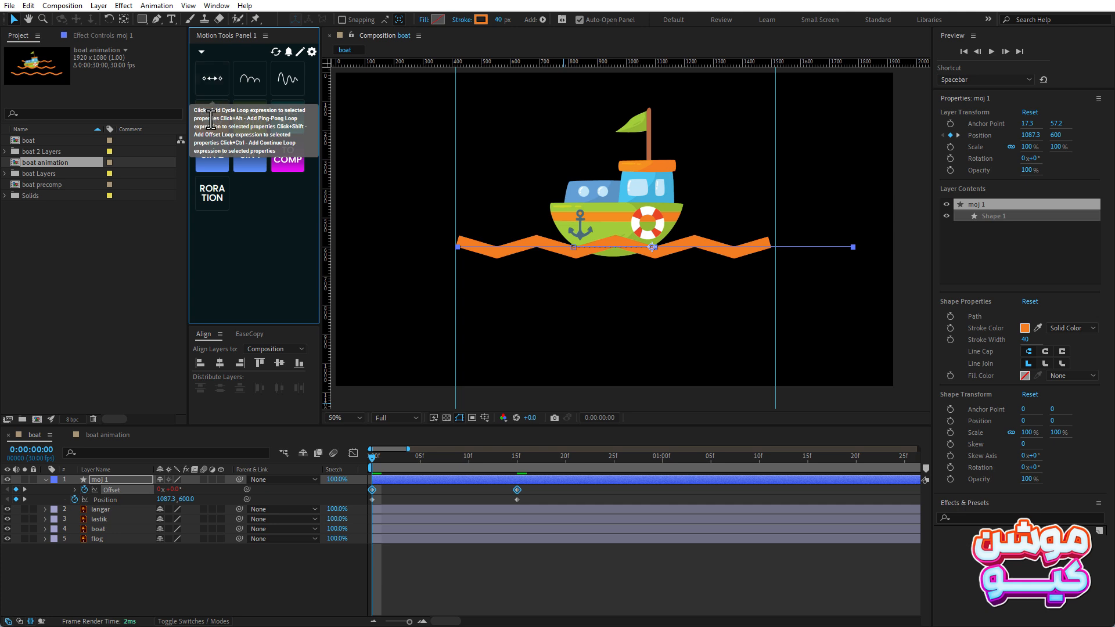
left_click(107, 500)
left_click(203, 111)
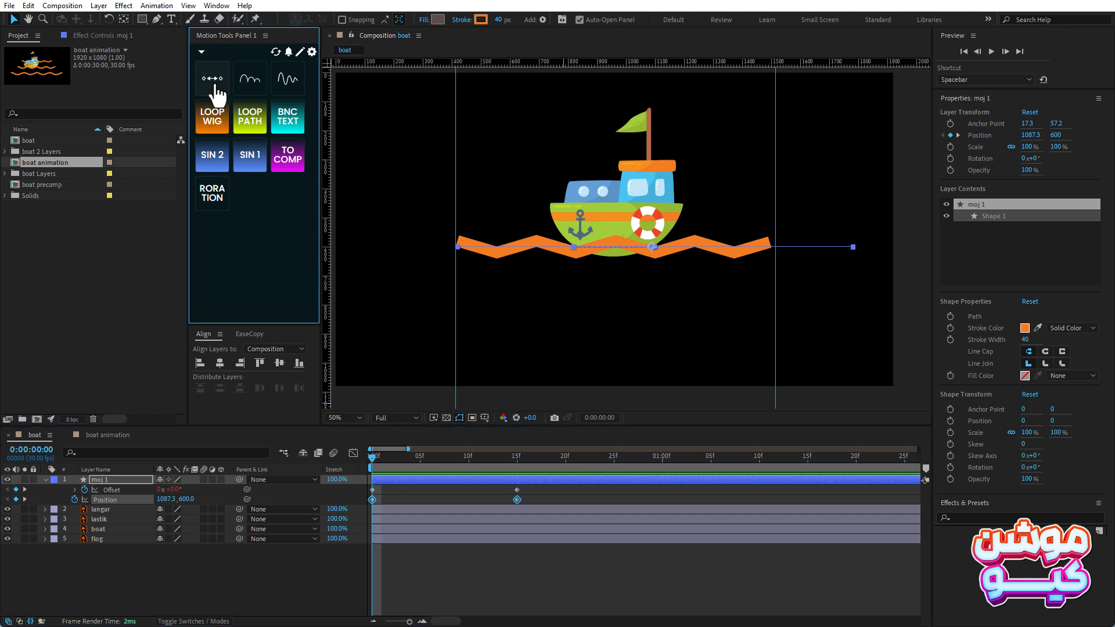
Step: Play the looping wave animation from the beginning to check that it cycles seamlessly
left_click(377, 459)
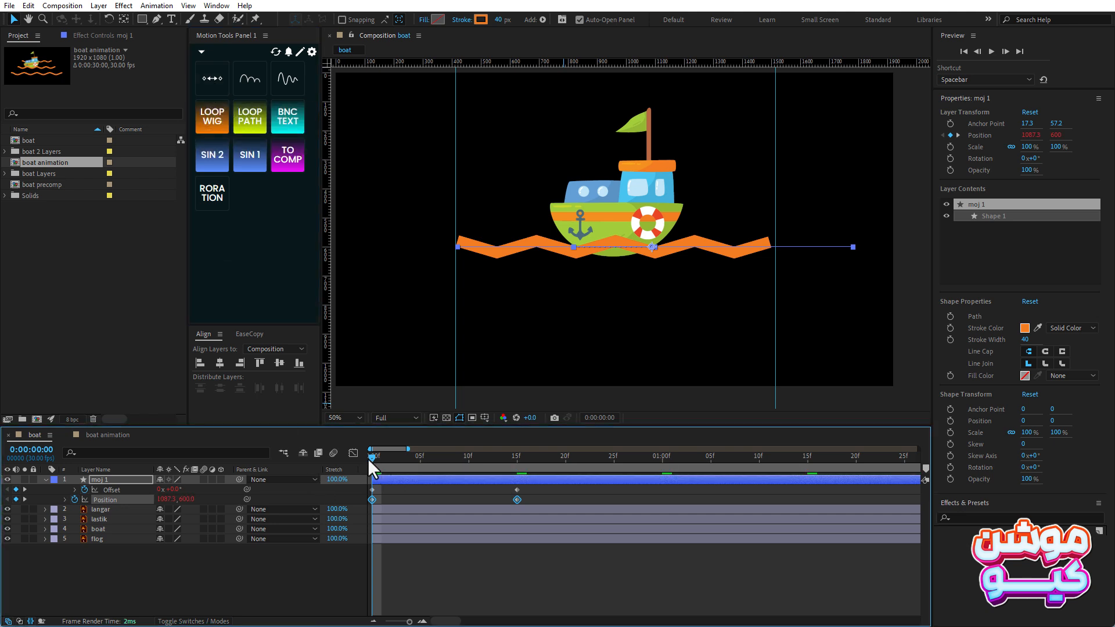
key("space")
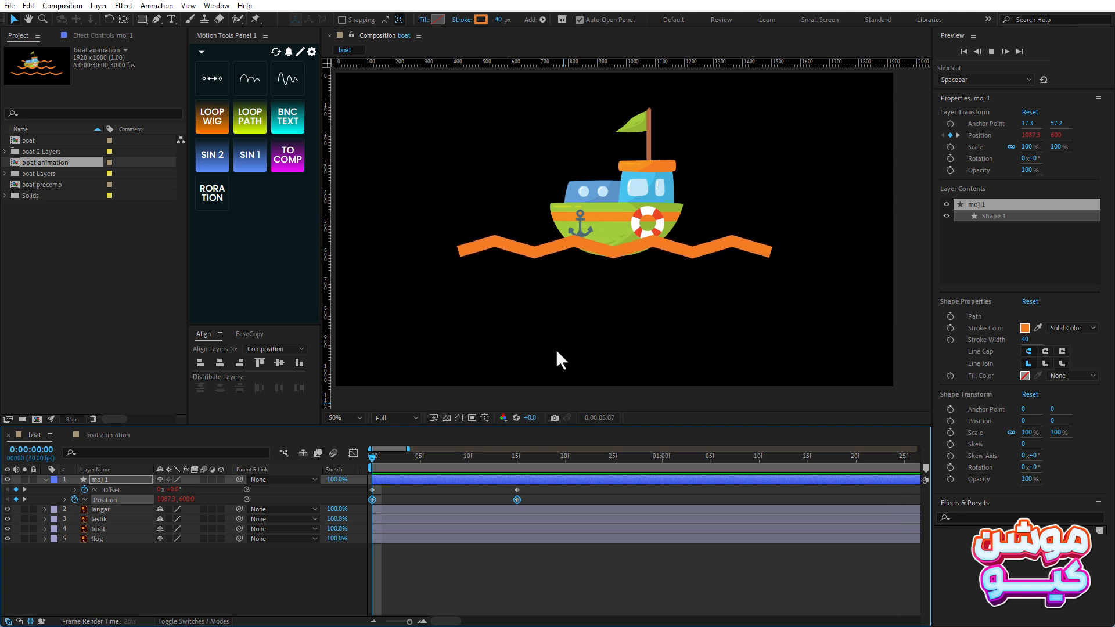
key("space")
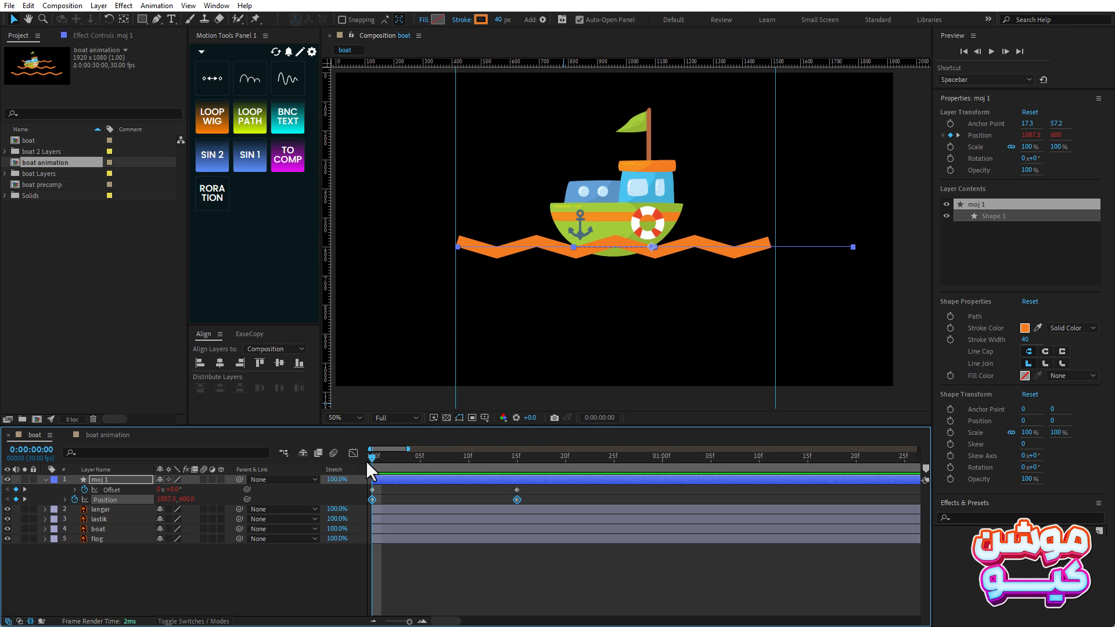
Step: Set the Points option of Zig Zag 1 on moj 1 to Smooth and select the layer
left_click(45, 480)
left_click(45, 480)
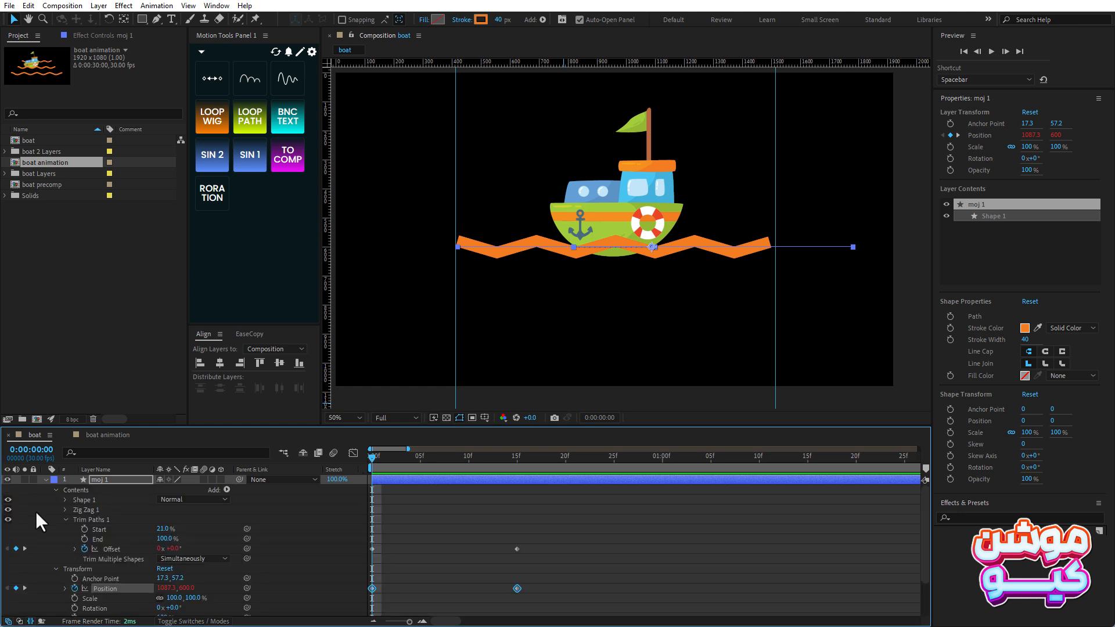
left_click(65, 519)
left_click(65, 509)
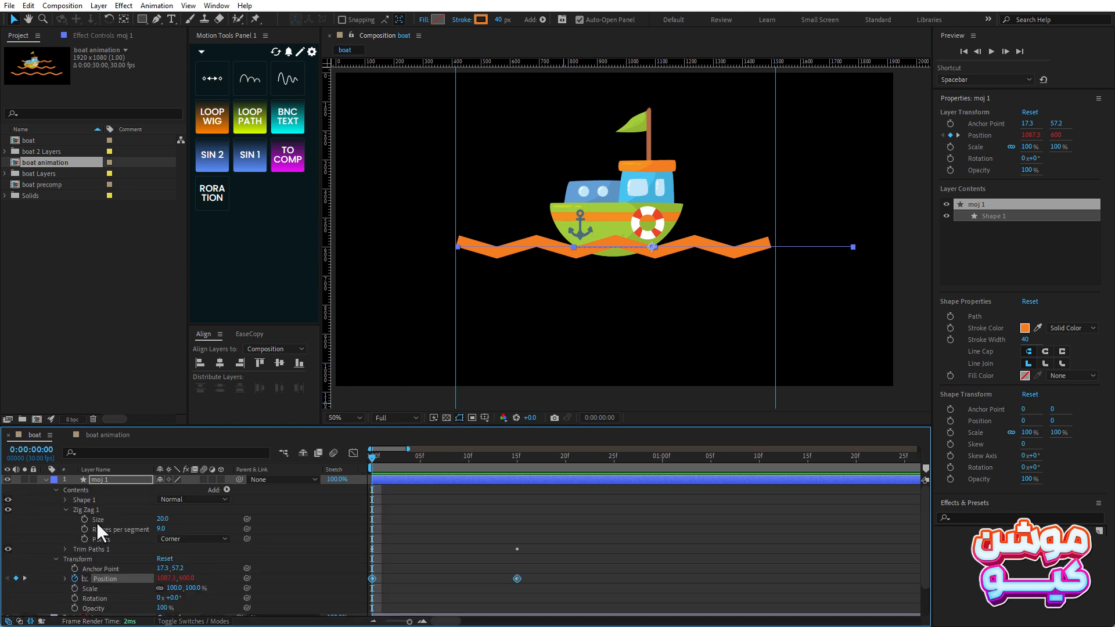
left_click(168, 539)
left_click(187, 563)
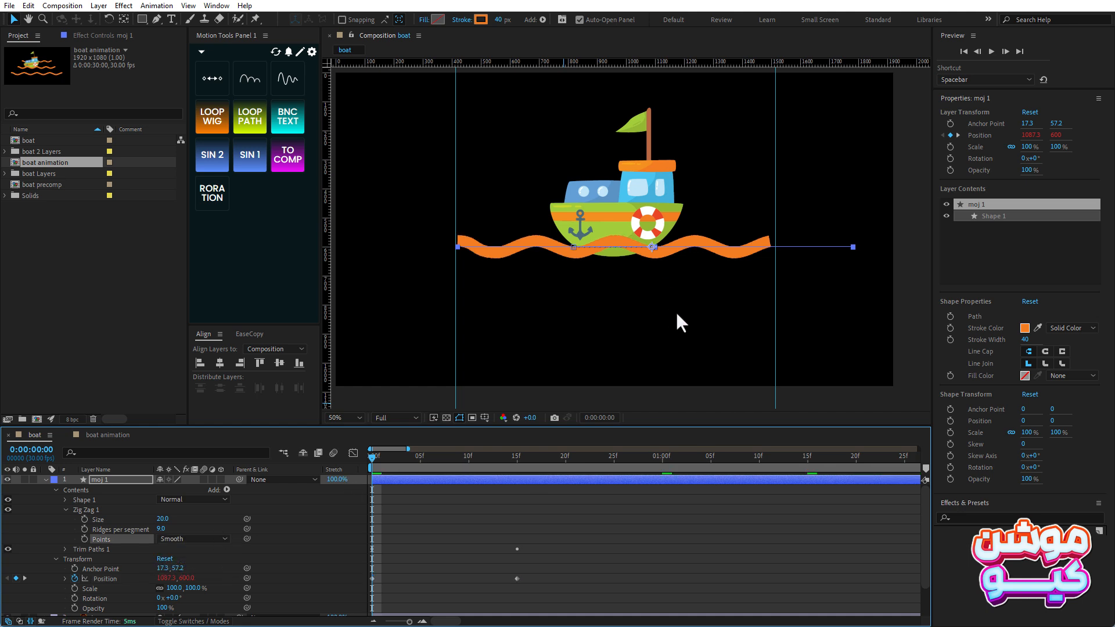
left_click(112, 478)
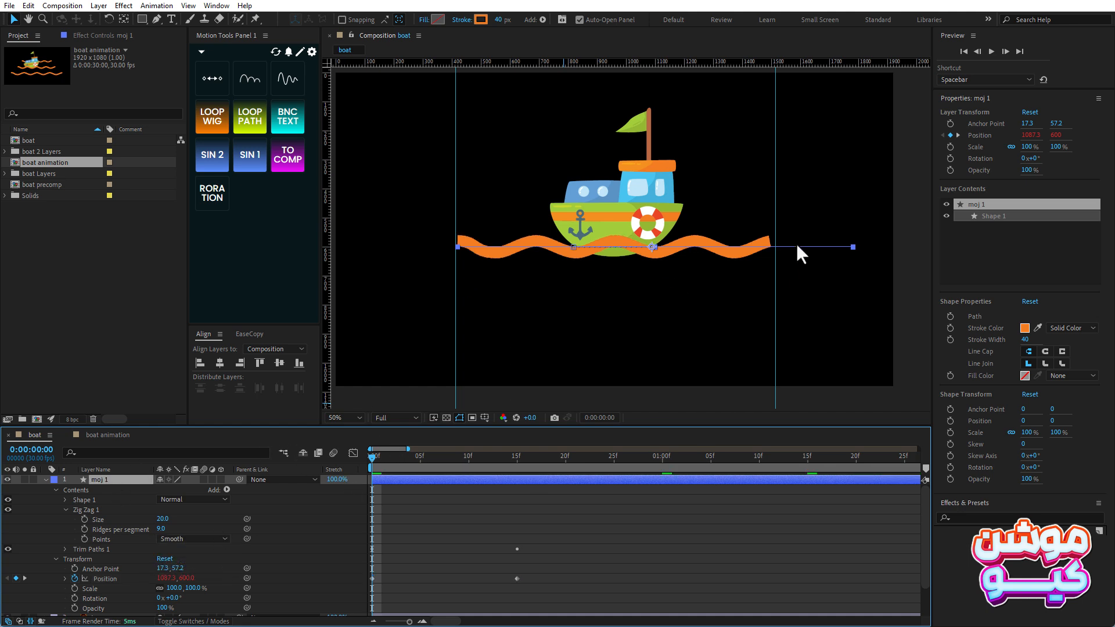
Step: Give the moj 1 stroke round line caps, collapse the layer's properties and preview the looping wave
left_click(1045, 351)
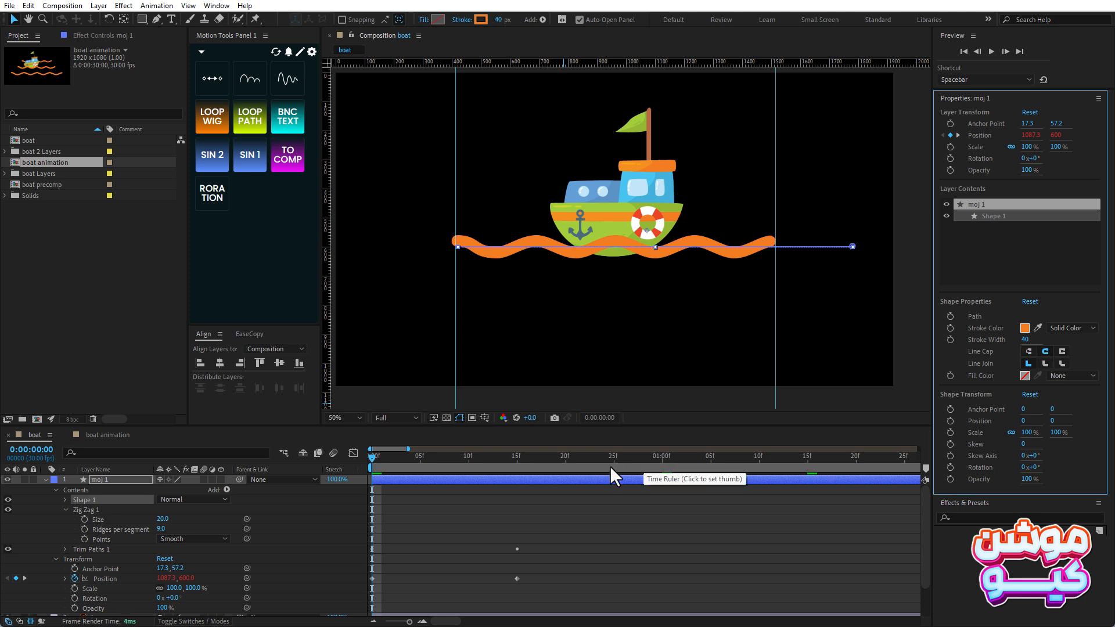
left_click(47, 479)
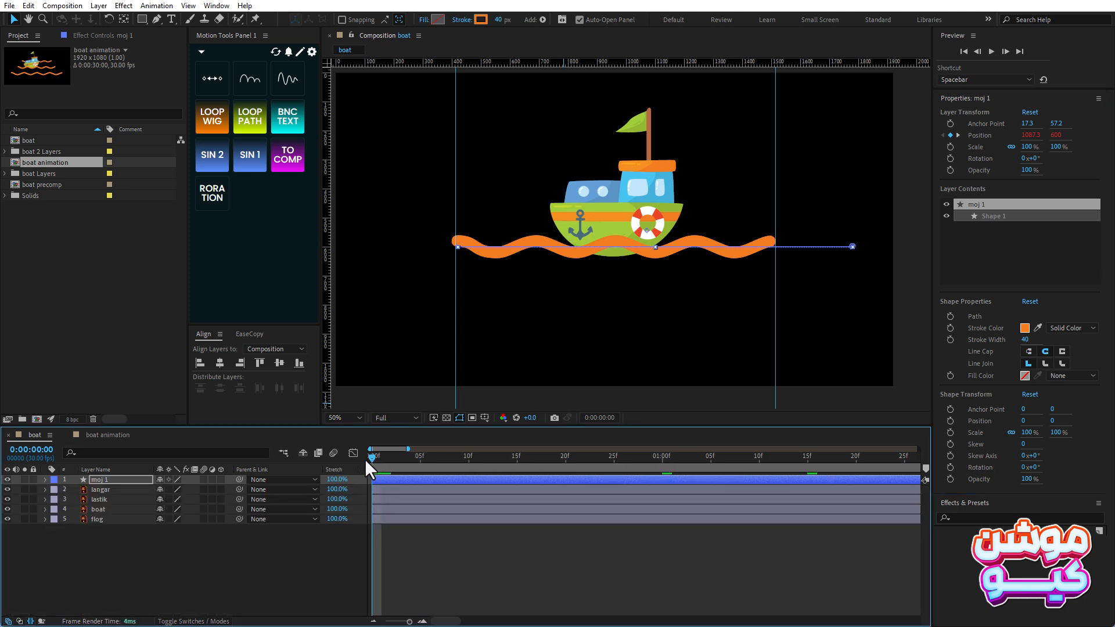
key("space")
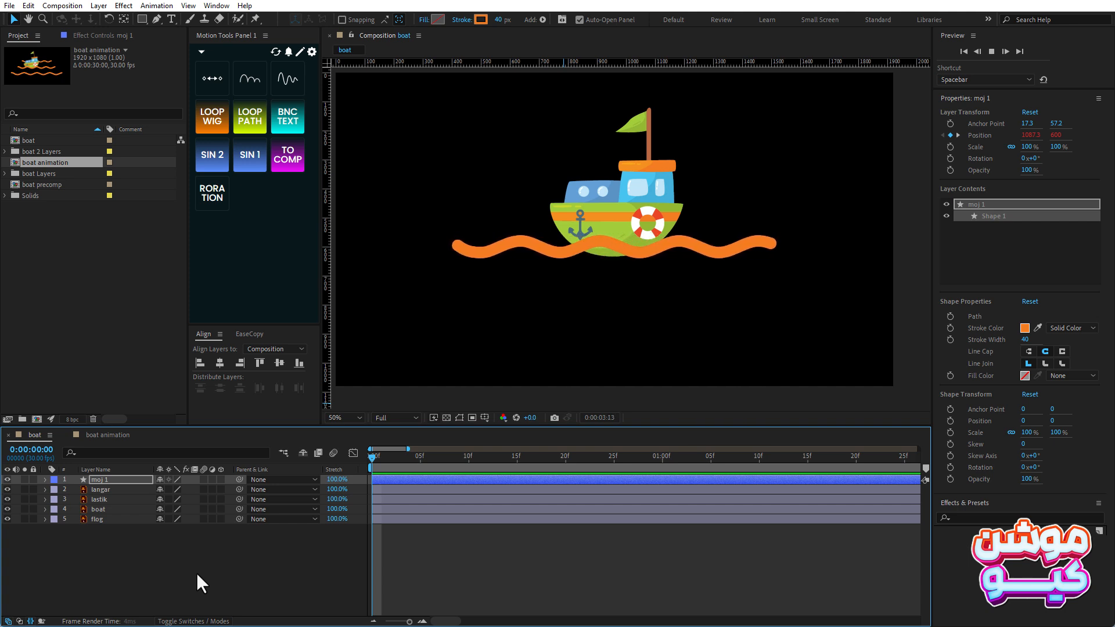
key("space")
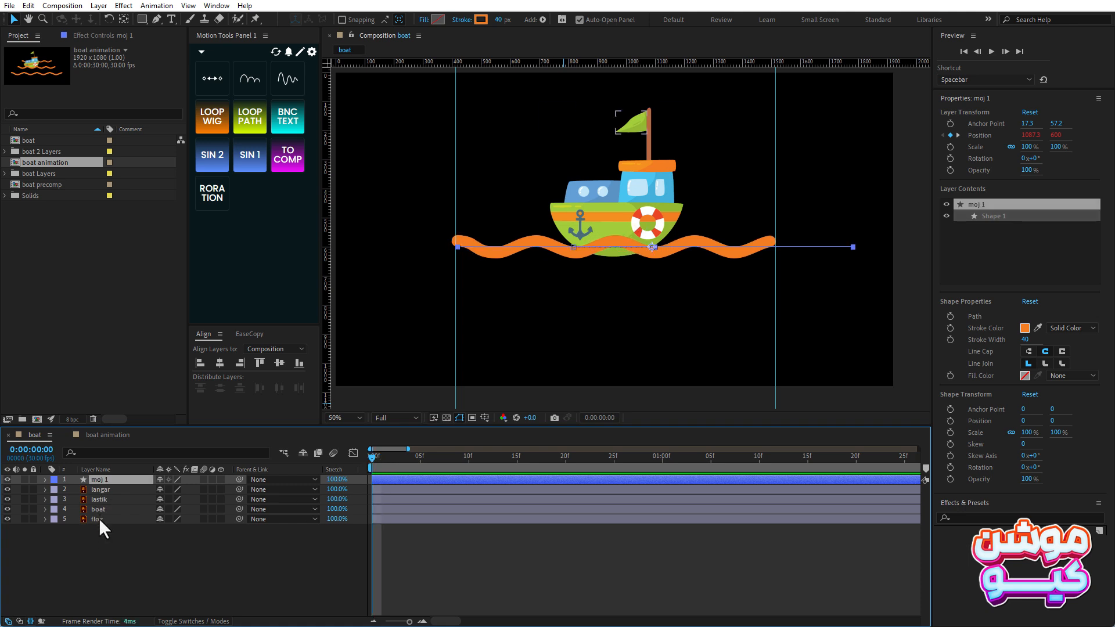
Step: Duplicate moj 1, reveal the copy's keyframed properties and move the copy down to a Y position of 720 at frame 0
key("ctrl+d")
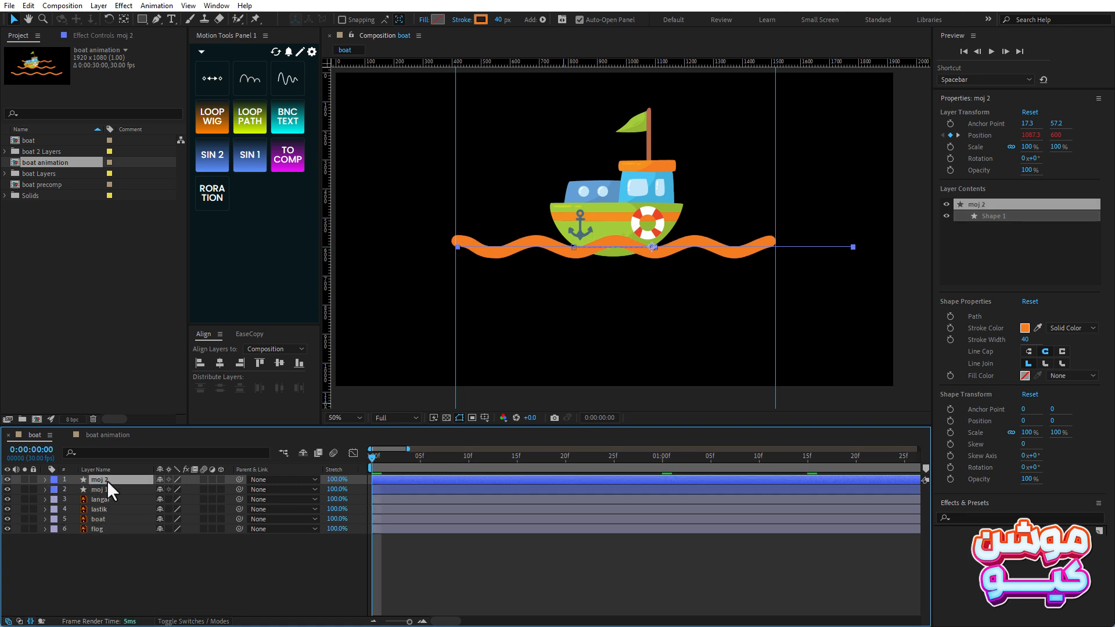
key("u")
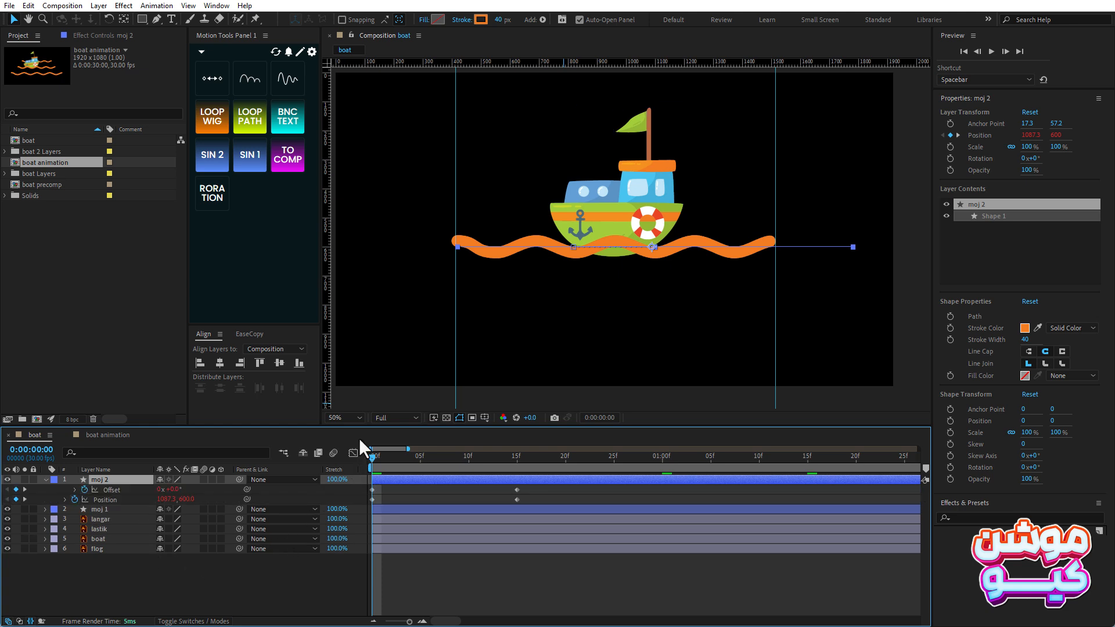
key("shift+Down")
key("shift+Down")
key("shift+Down")
key("shift+Down")
key("shift+Down")
key("shift+Down")
key("shift+Down")
key("shift+Down")
key("shift+Down")
key("shift+Down")
key("shift+Down")
key("shift+Down")
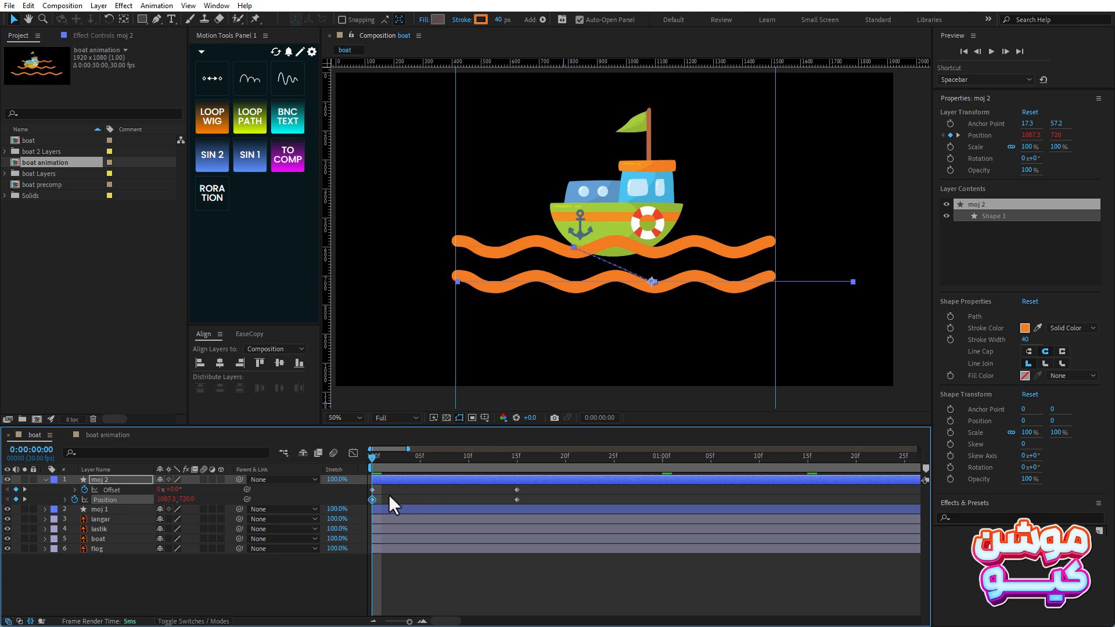
Step: Move moj 2 back up to a Y position of 600 at frame 0
key("shift+Up")
key("shift+Up")
key("shift+Up")
key("shift+Up")
key("shift+Up")
key("shift+Up")
key("shift+Up")
key("shift+Up")
key("shift+Up")
key("shift+Up")
key("shift+Up")
key("shift+Up")
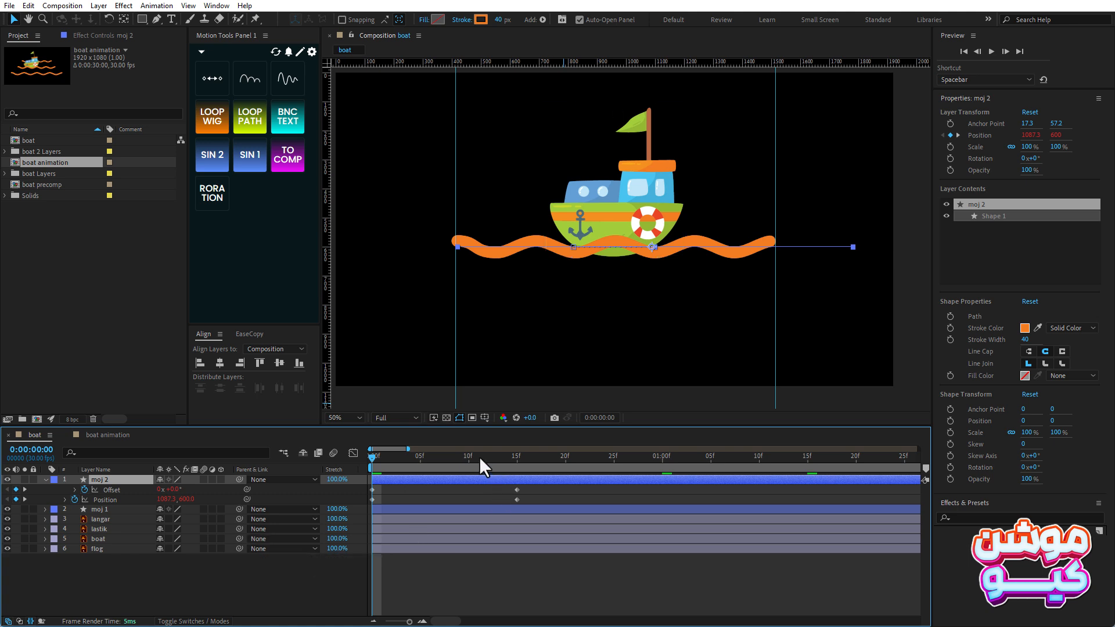
Step: Select both Position keyframes of moj 2 with the time at frame 15, move them down to Y 760, and preview from the start
left_click_drag(479, 456, 519, 458)
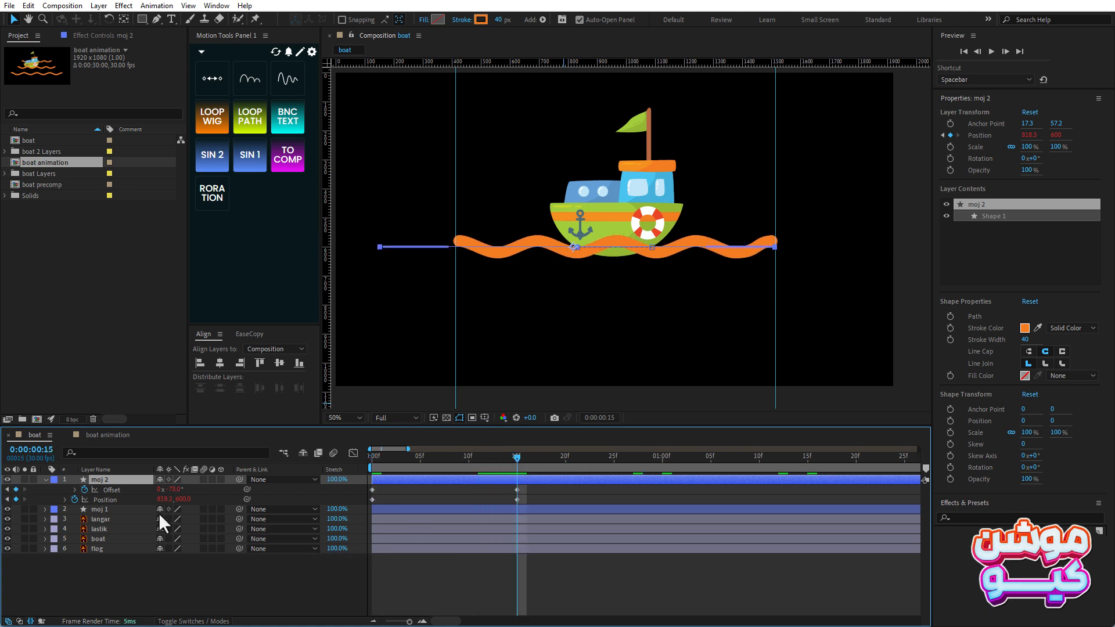
left_click(100, 500)
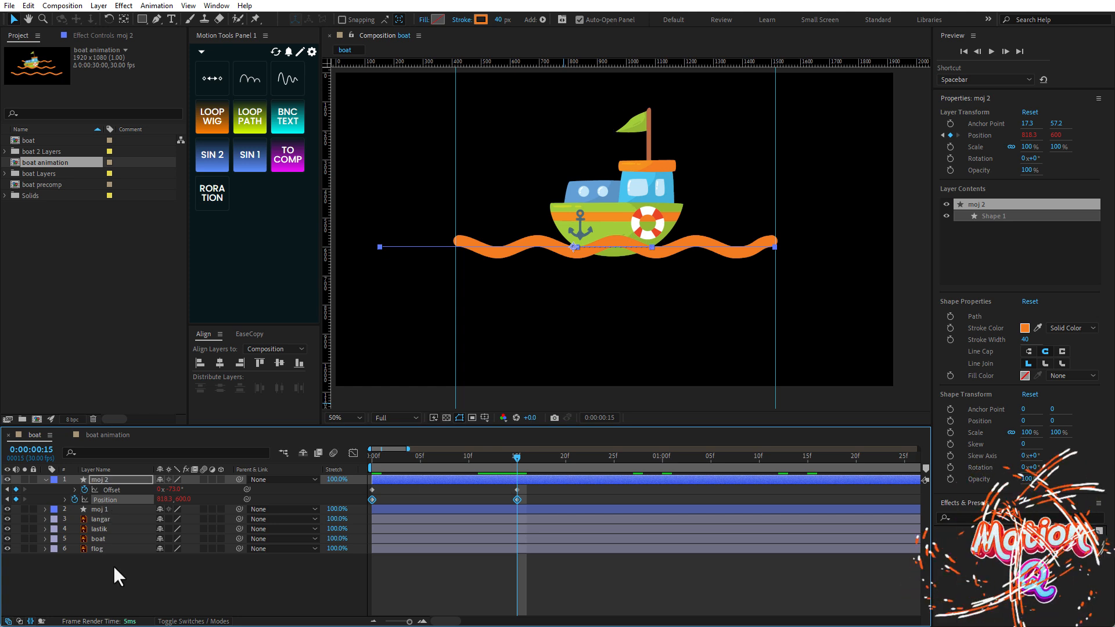
key("shift+Down")
key("shift+Down")
key("shift+Down")
key("shift+Down")
key("shift+Down")
key("shift+Down")
key("shift+Down")
key("shift+Down")
key("shift+Down")
key("shift+Down")
key("shift+Down")
key("shift+Down")
key("shift+Down")
key("shift+Down")
key("shift+Down")
key("shift+Down")
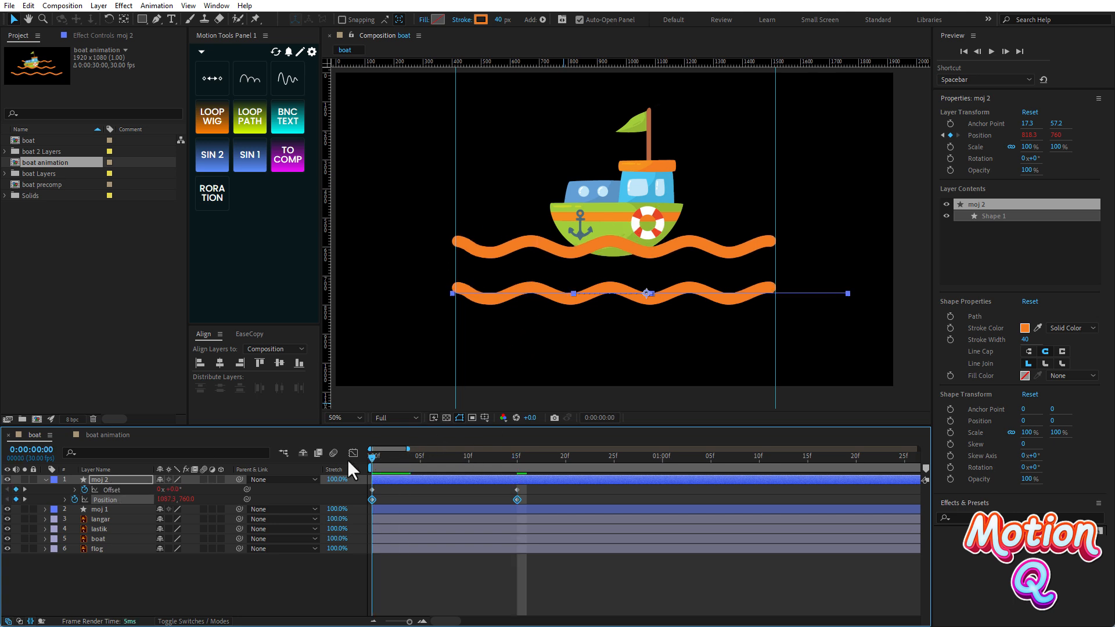
key("space")
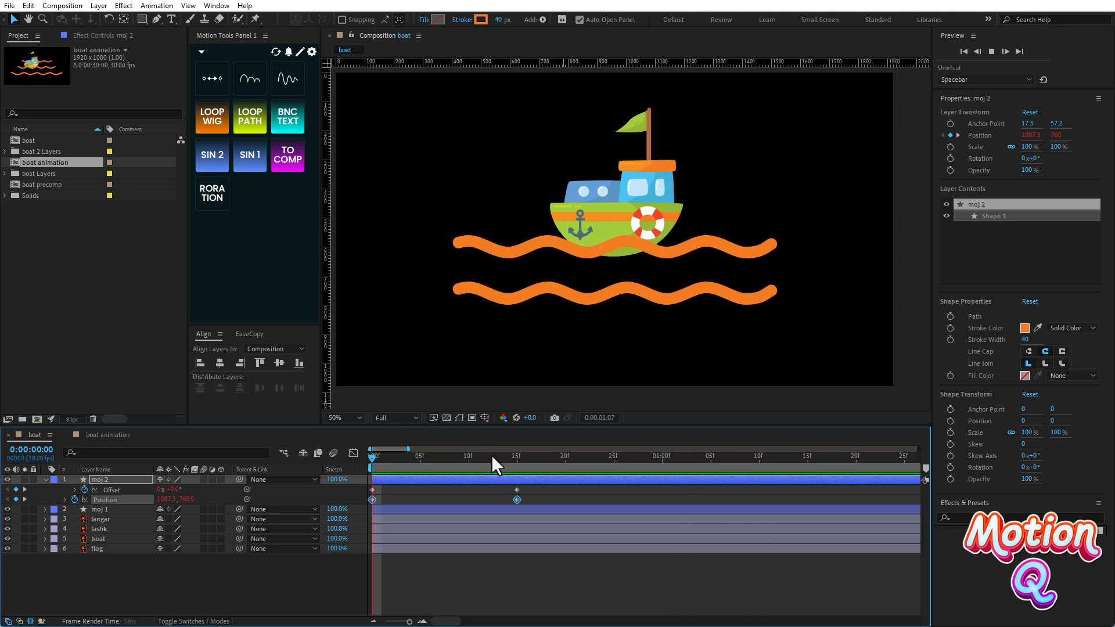
Step: Scale moj 2 to 133% at frame 15 and preview the two waves from frame 0
left_click(516, 456)
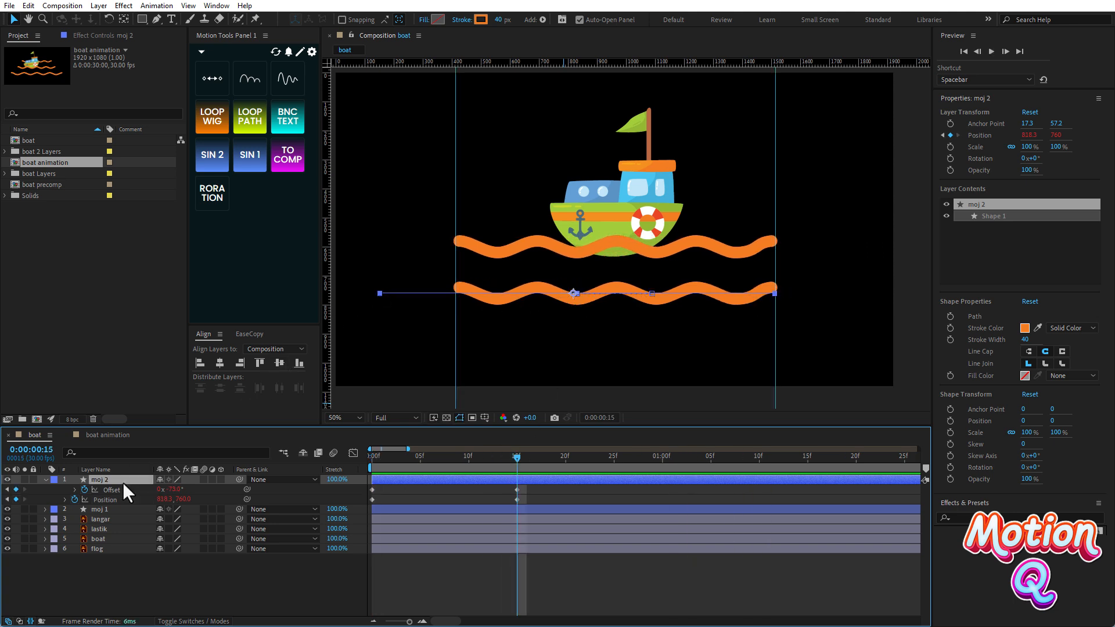
key("s")
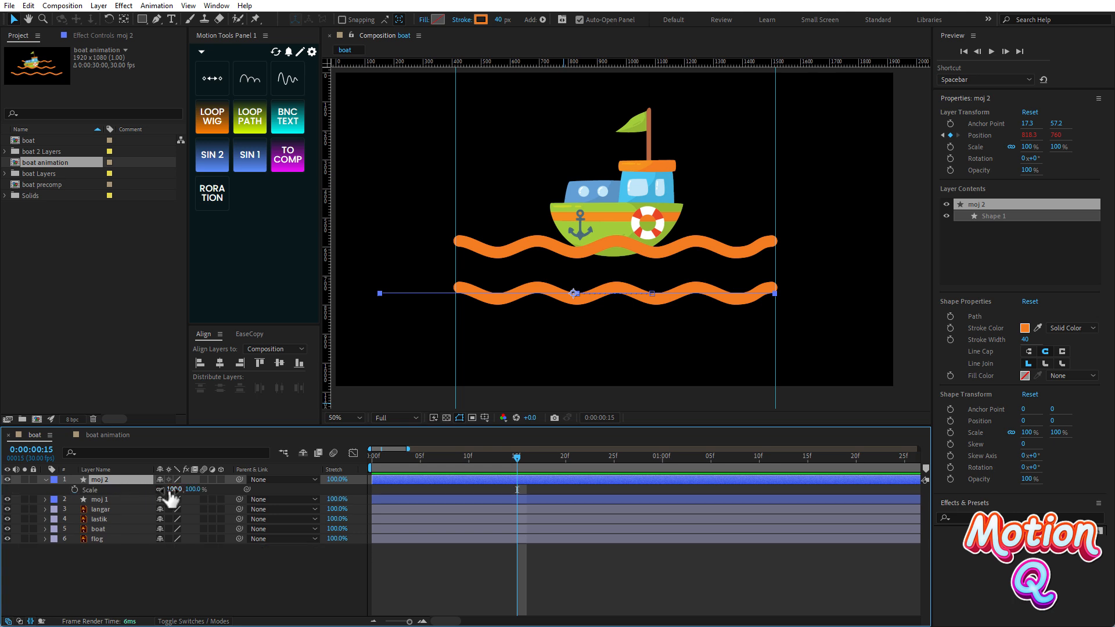
left_click_drag(173, 491, 189, 490)
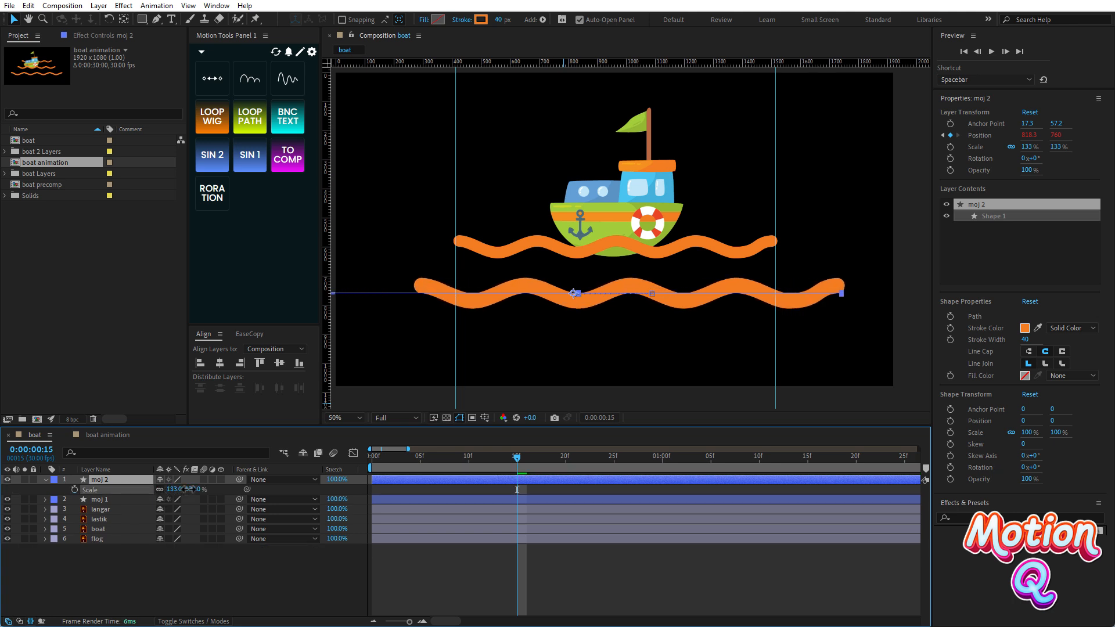
left_click(370, 456)
key("space")
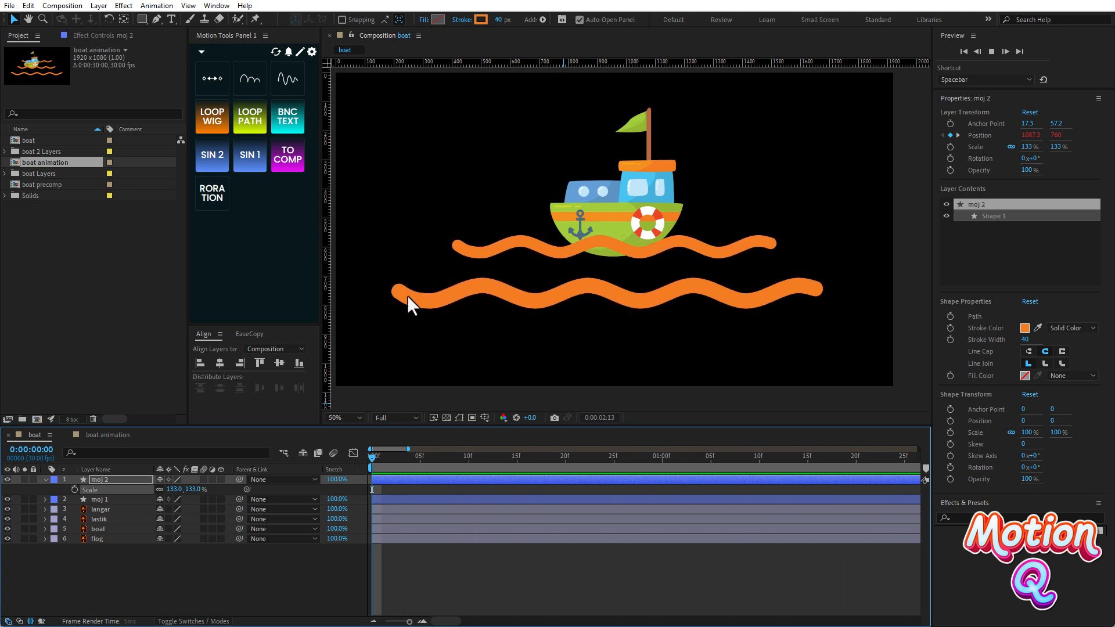
key("space")
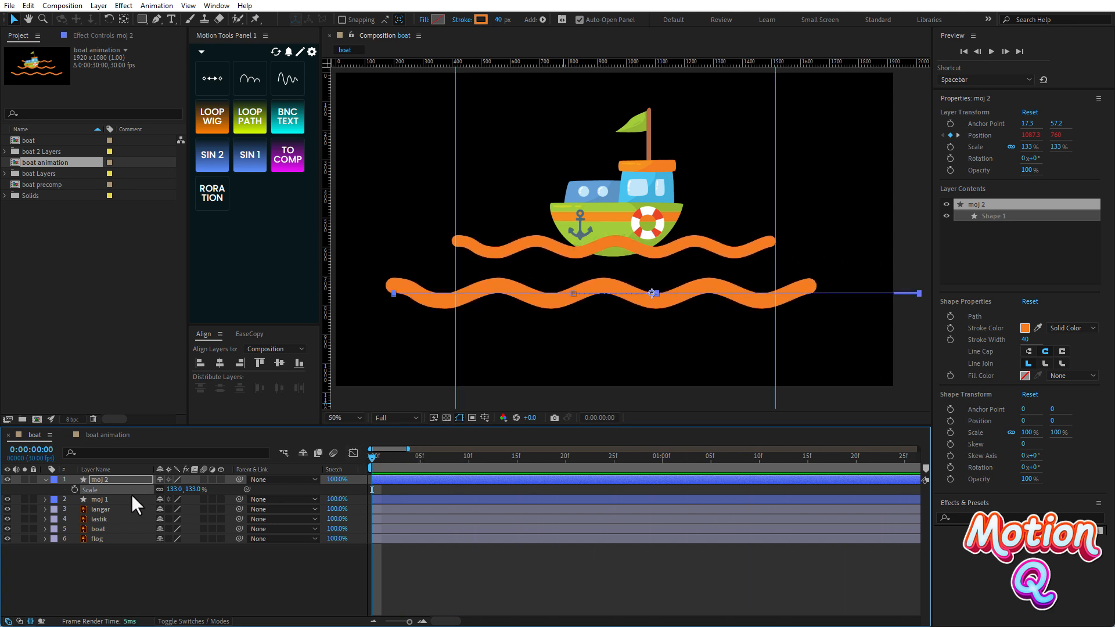
Step: Delete the scaled moj 2 layer and make a fresh duplicate of moj 1
left_click(105, 480)
key("Delete")
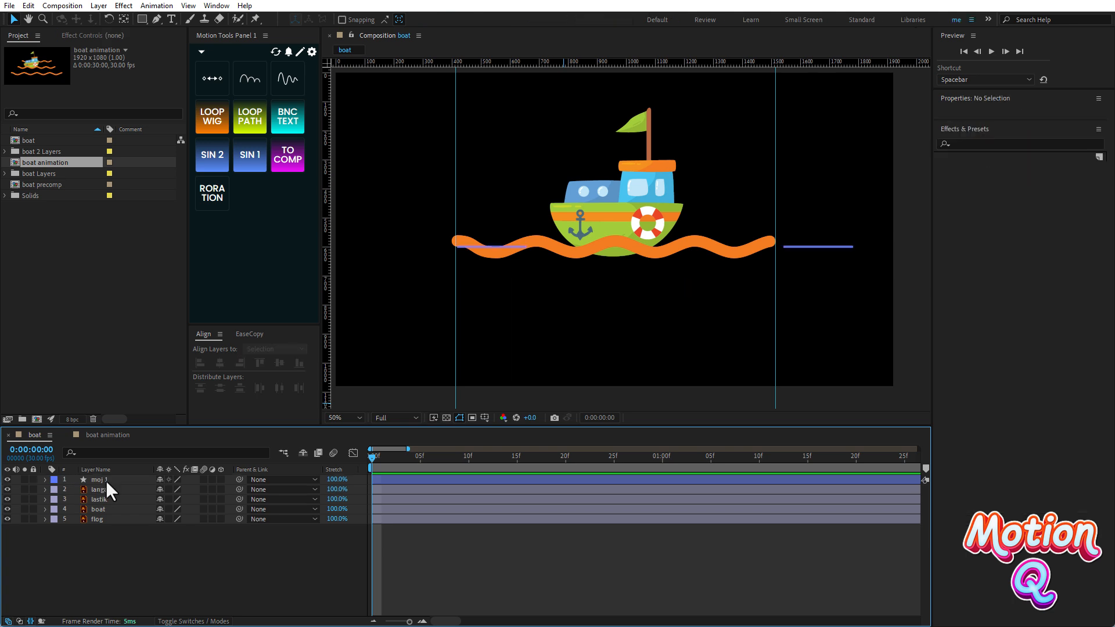
left_click(106, 480)
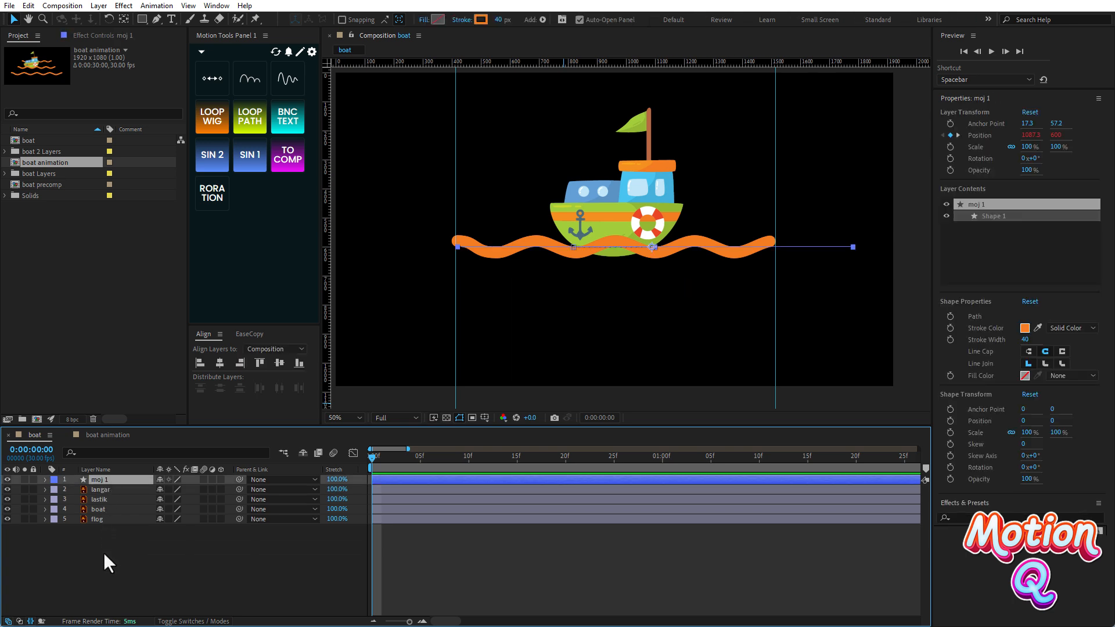
key("ctrl+d")
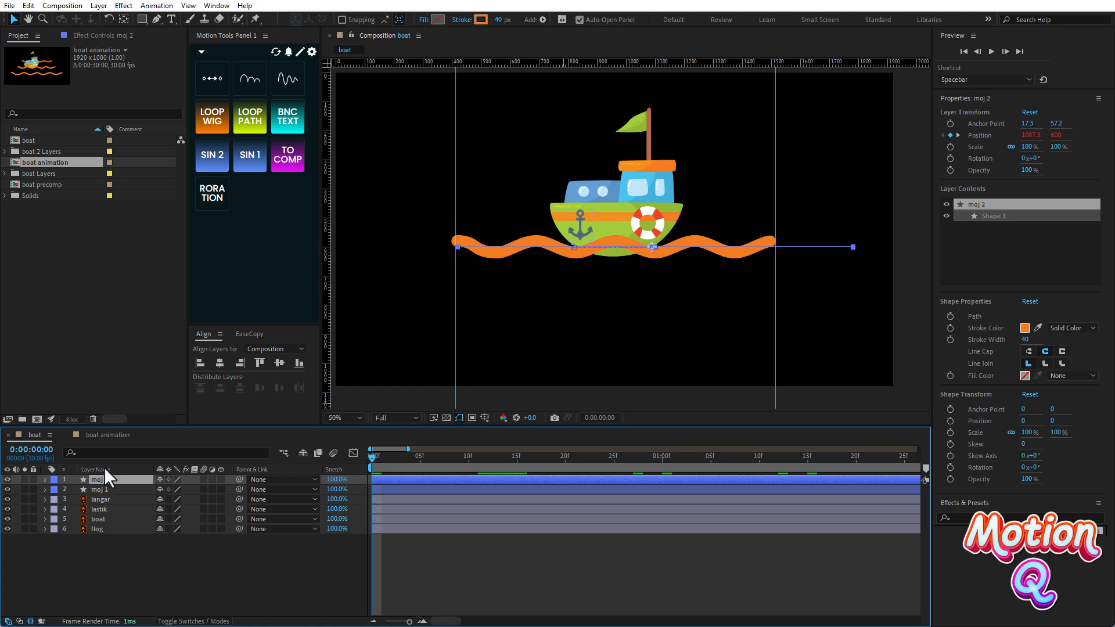
Step: Switch Motion Tools to the Motion Tools layout and add a null that controls moj 2
left_click(201, 51)
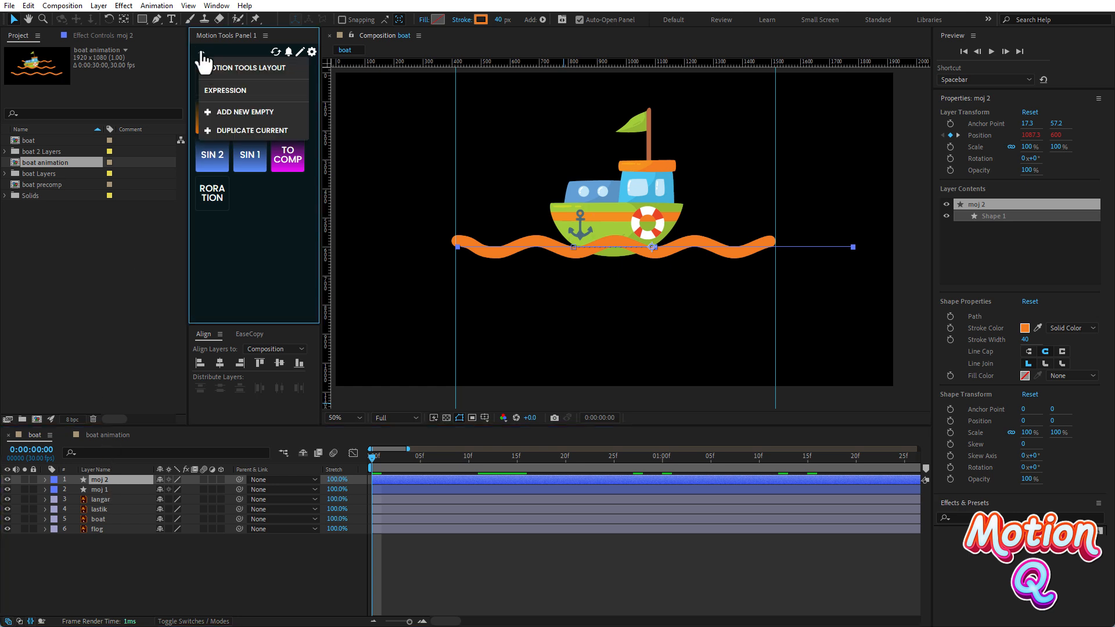
left_click(217, 69)
left_click(104, 483)
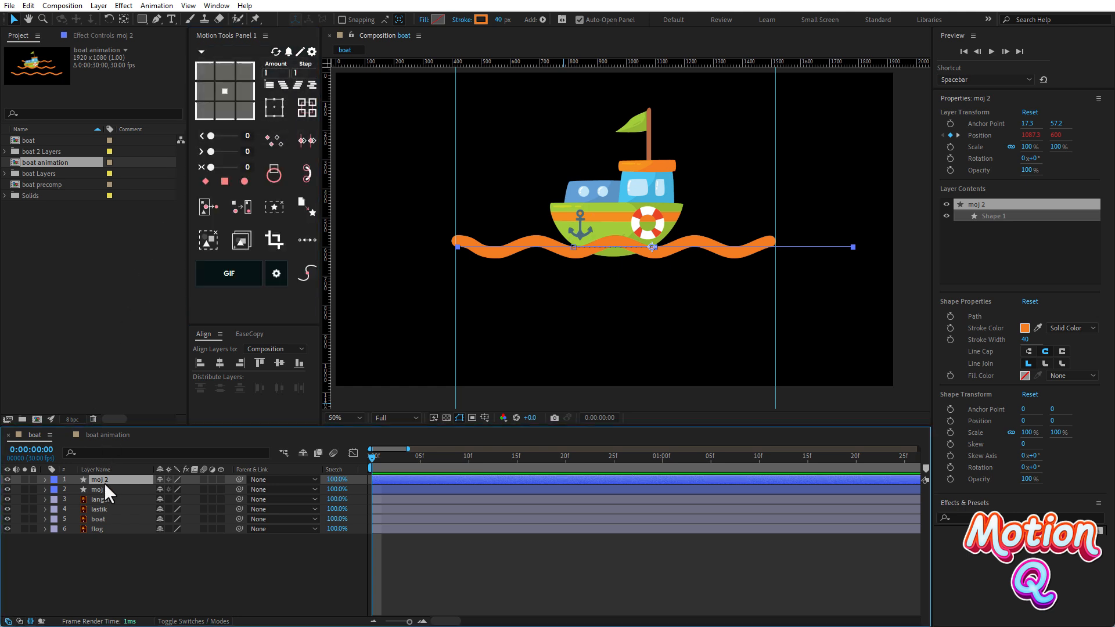
left_click(275, 114)
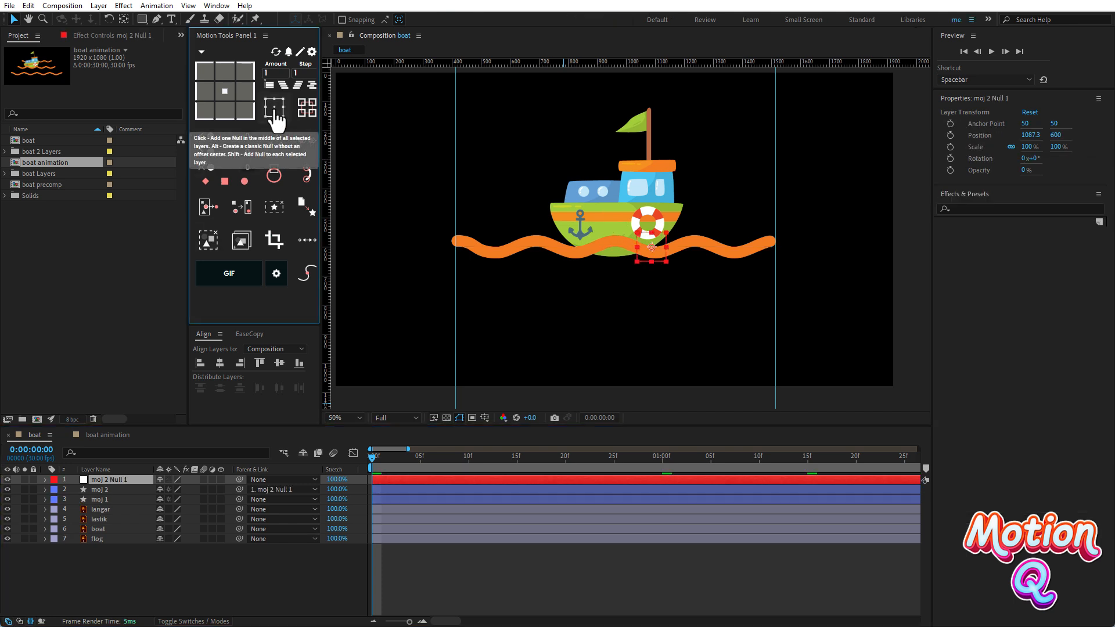
Step: Move the moj 2 Null 1 layer straight down to a Y position of 760
left_click(106, 479)
key("shift+Down")
key("shift+Down")
key("shift+Down")
key("shift+Down")
key("shift+Down")
key("shift+Down")
key("shift+Down")
key("shift+Down")
key("shift+Down")
key("shift+Down")
key("shift+Down")
key("shift+Down")
key("shift+Down")
key("shift+Down")
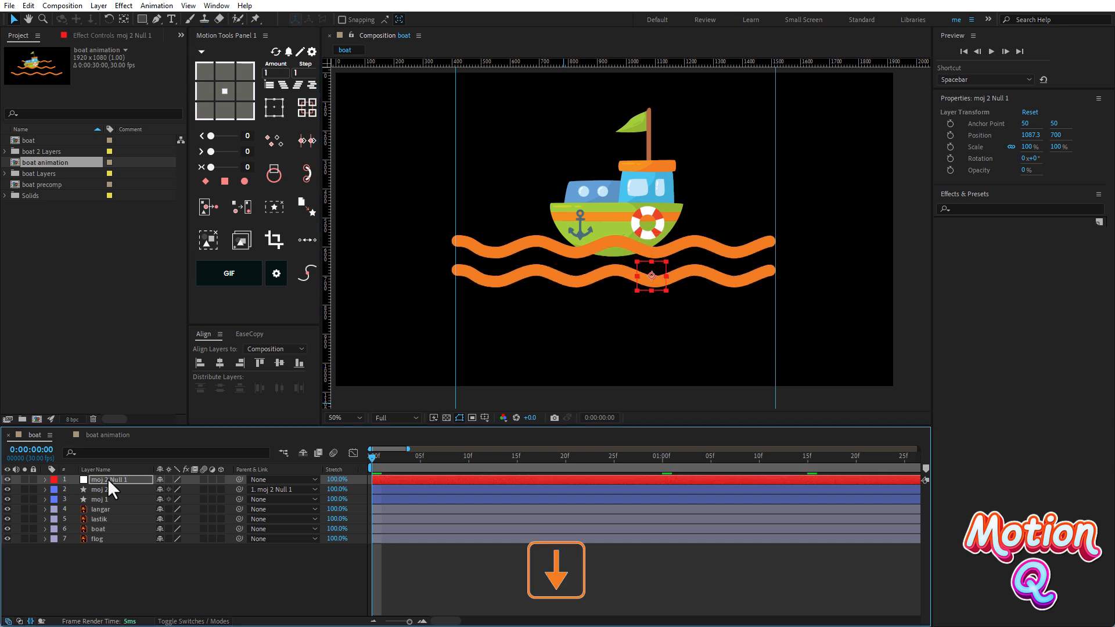
key("shift+Down")
key("shift+Down")
Step: Scale moj 2 Null 1 to 134% and preview both waves
key("s")
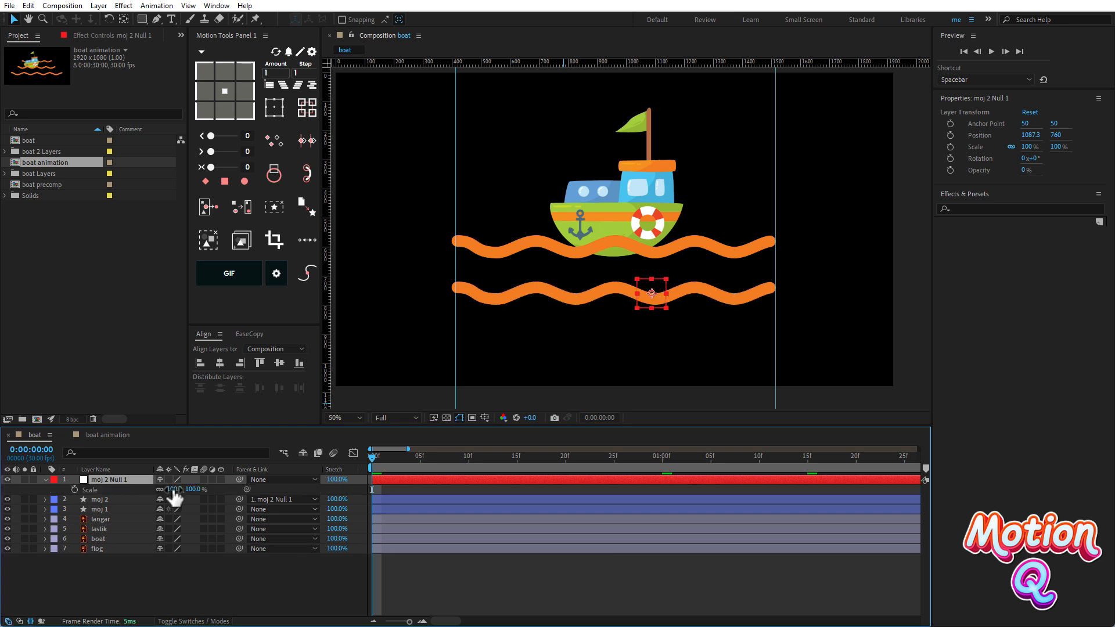
left_click_drag(173, 489, 189, 489)
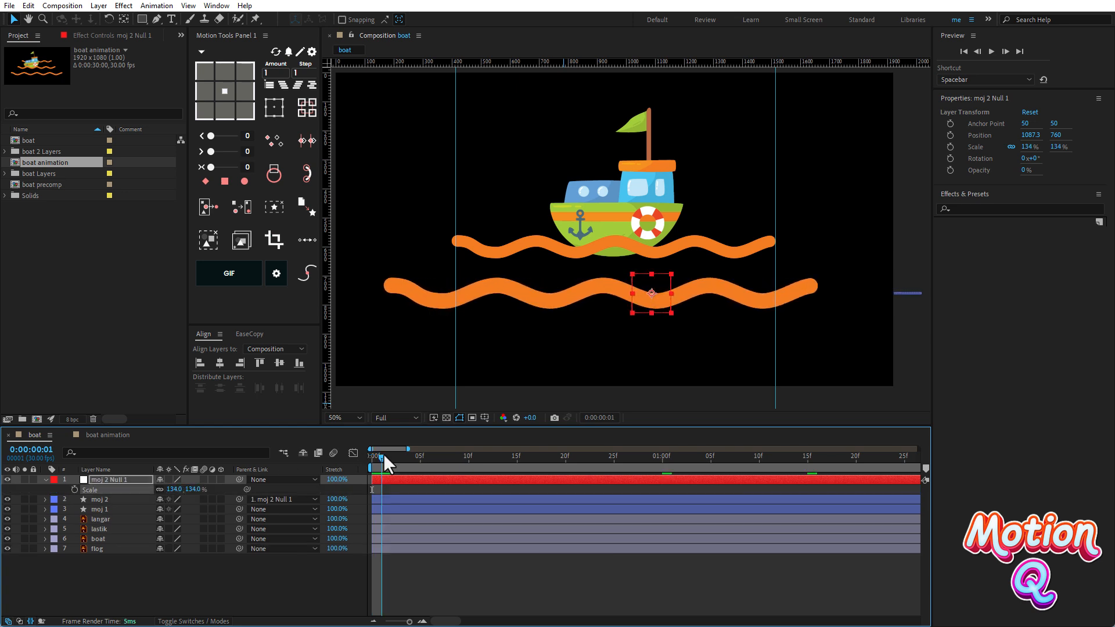
key("space")
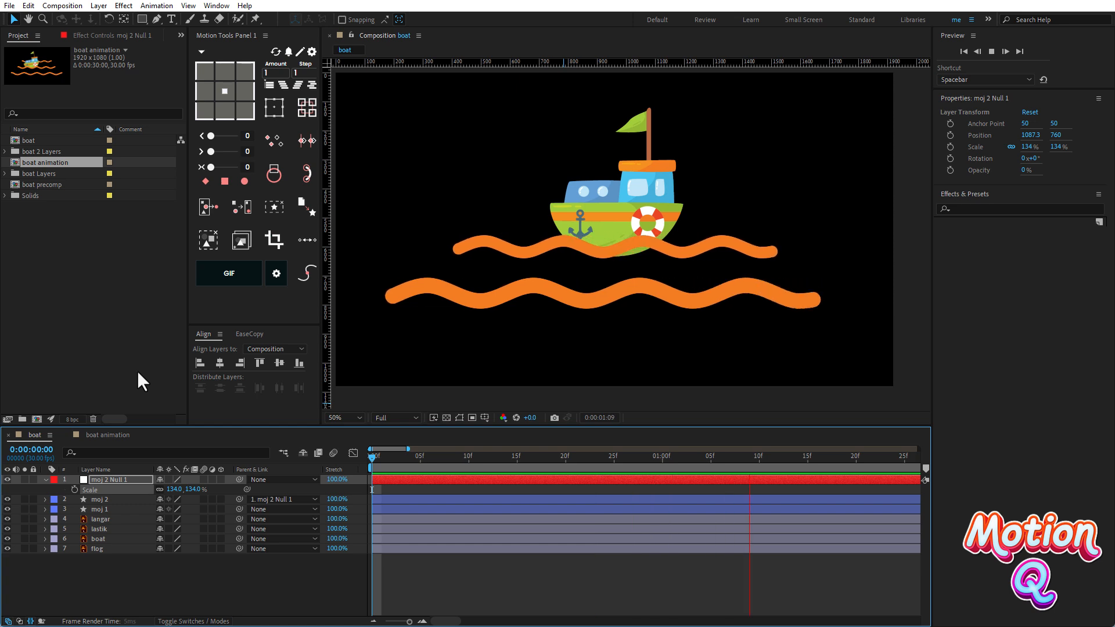
key("space")
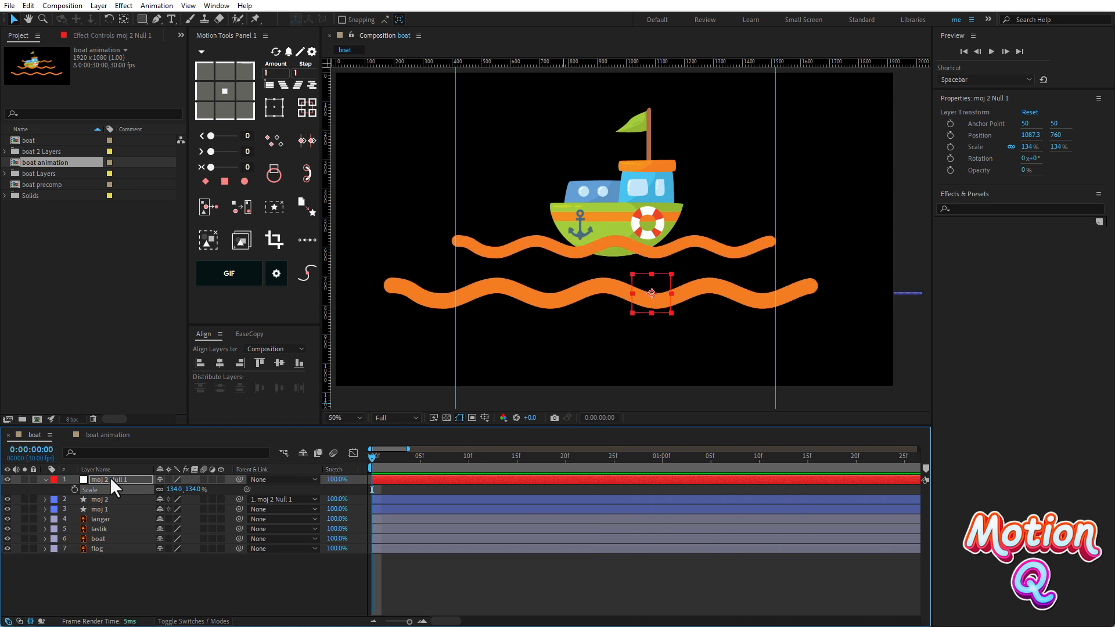
Step: Nudge moj 2 Null 1 rightward and slightly down to position 1129.3, 764, centring the larger wave beneath the boat
key("Right")
key("Right")
key("Right")
key("Right")
key("Right")
key("Right")
key("Right")
key("Right")
key("Right")
key("Right")
key("Right")
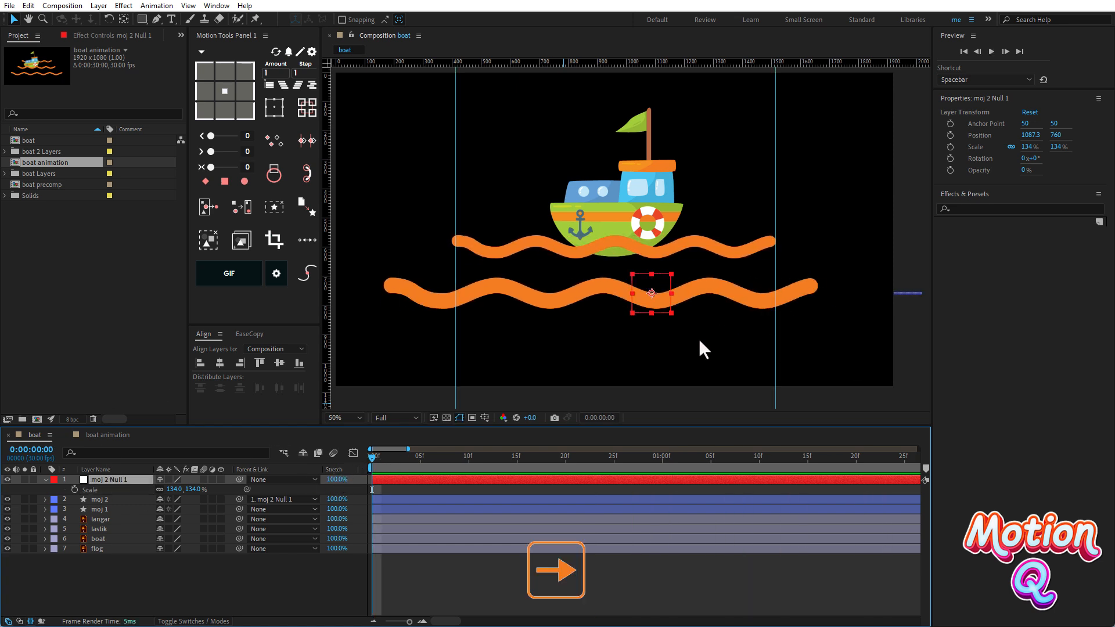
key("Right")
key("Right")
key("Right")
key("Right")
key("Right")
key("Right")
key("Right")
key("Right")
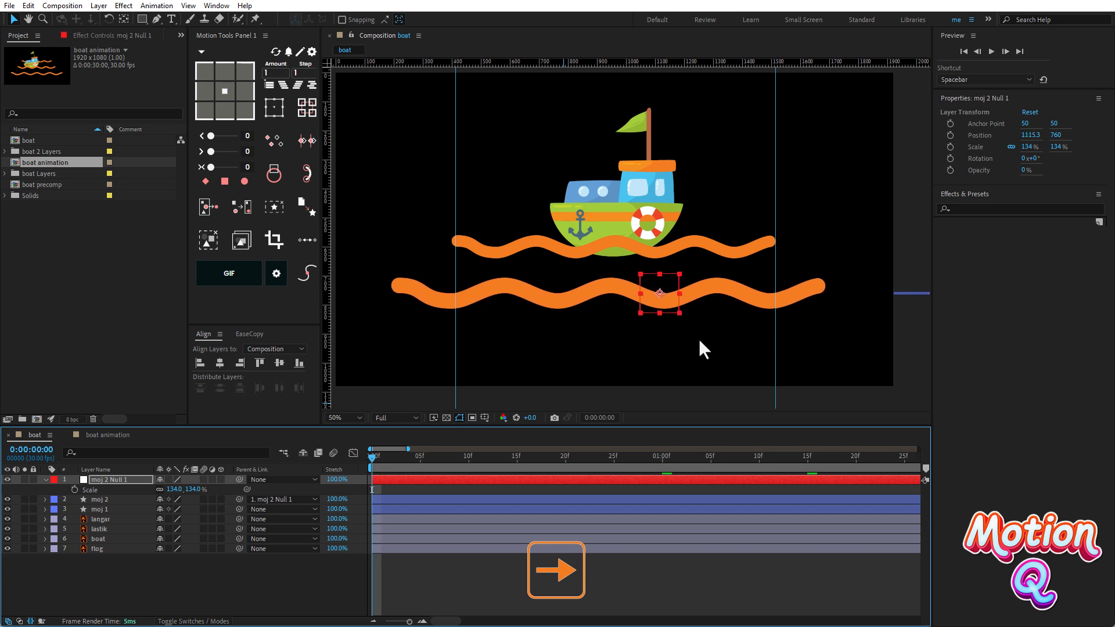
key("Down")
key("Right")
key("Right")
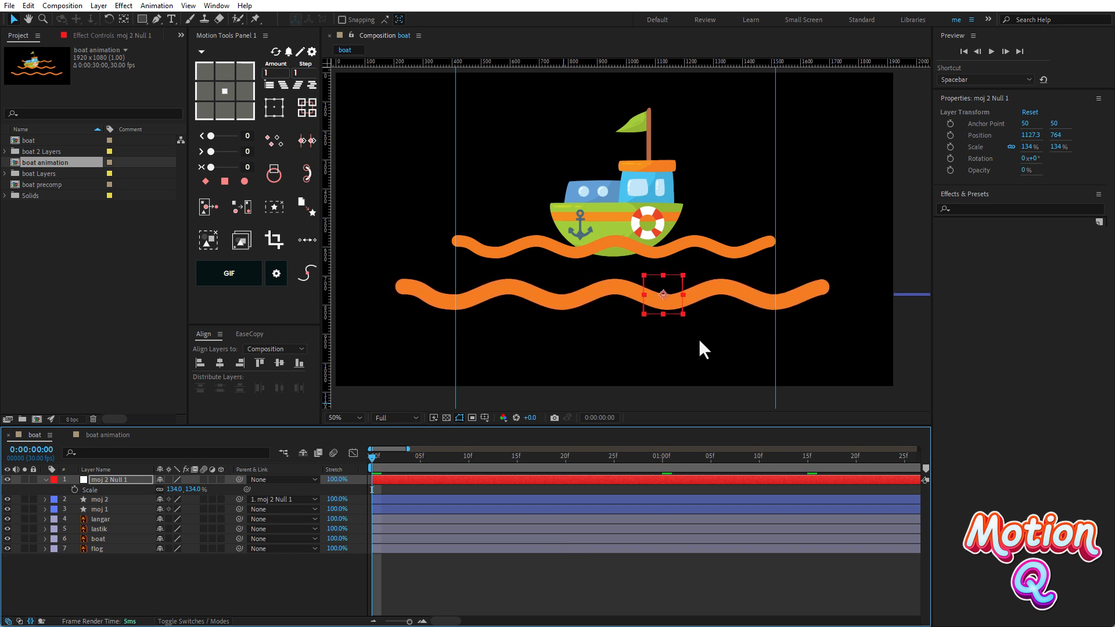
key("Down")
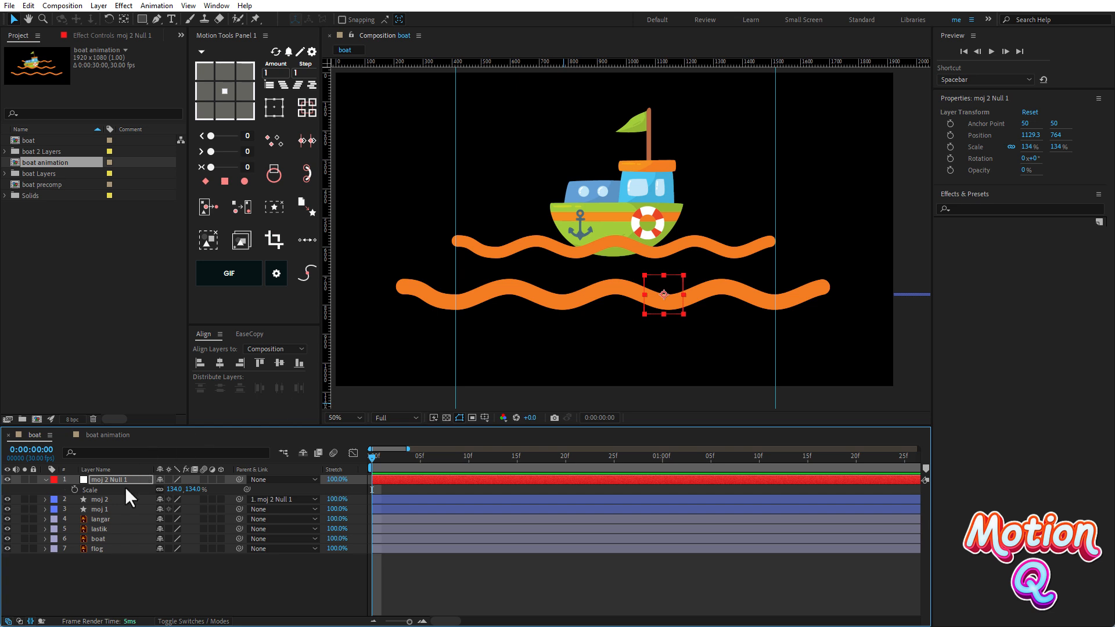
Step: Delete the moj 2 Null 1 layer and select moj 2
left_click(104, 500)
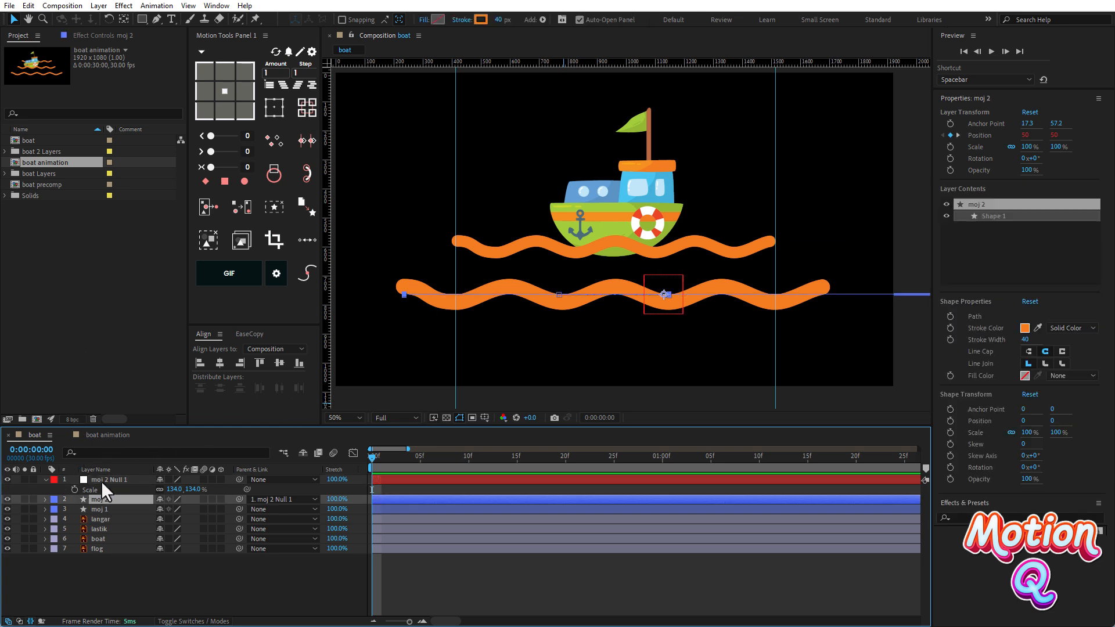
left_click(98, 481)
key("Delete")
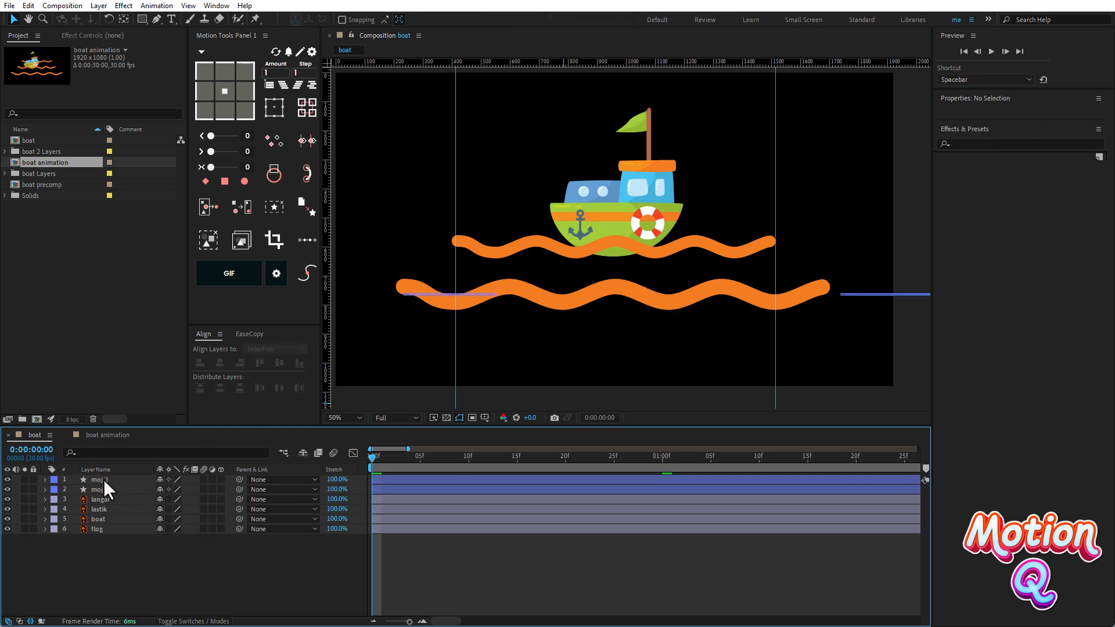
left_click(100, 478)
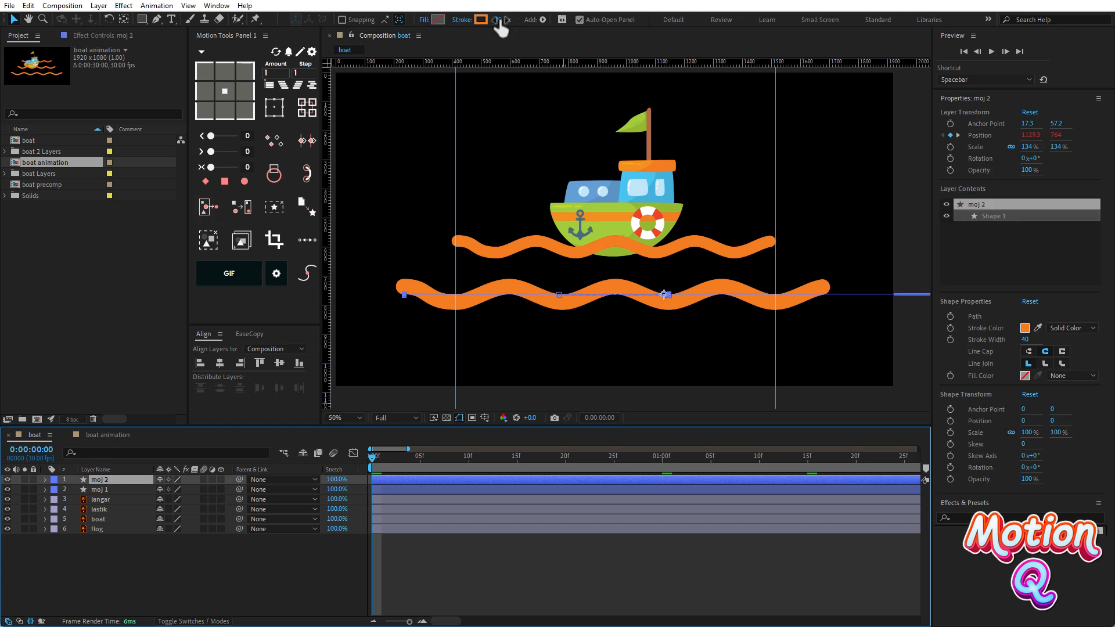
Step: Reduce the moj 2 wave's stroke width to 31 px and preview the waves from the start of the timeline
left_click_drag(498, 20, 499, 20)
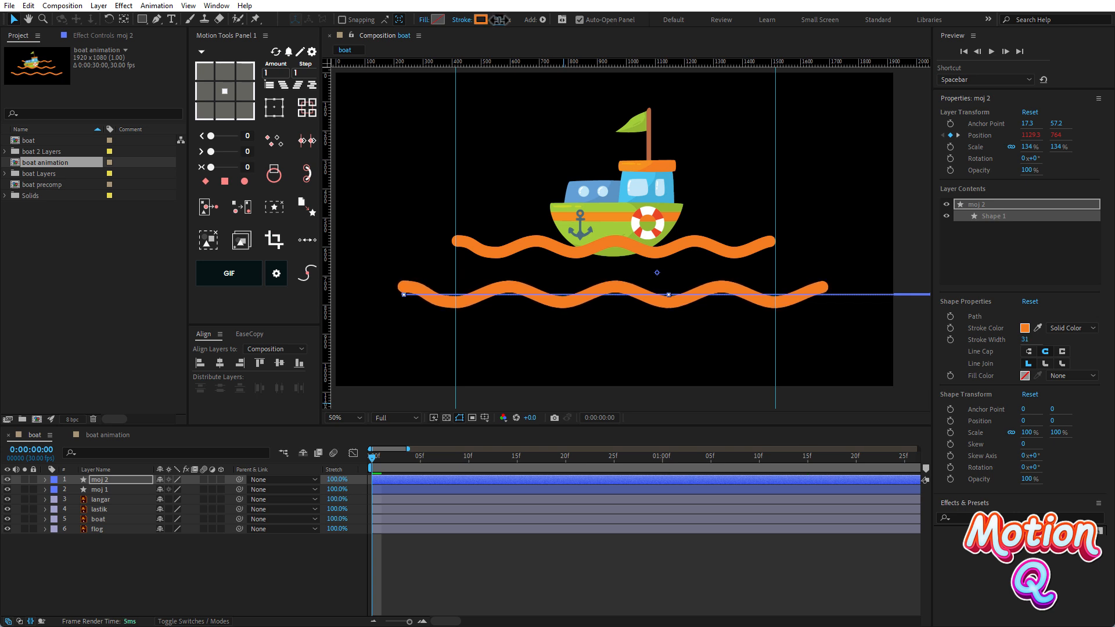
left_click(373, 471)
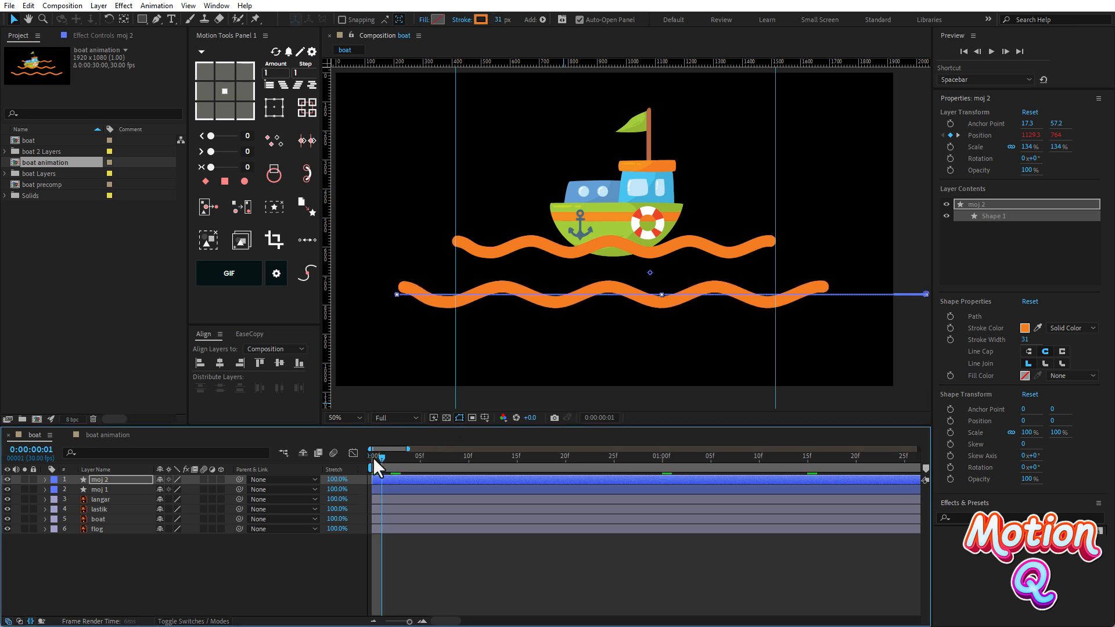
key("space")
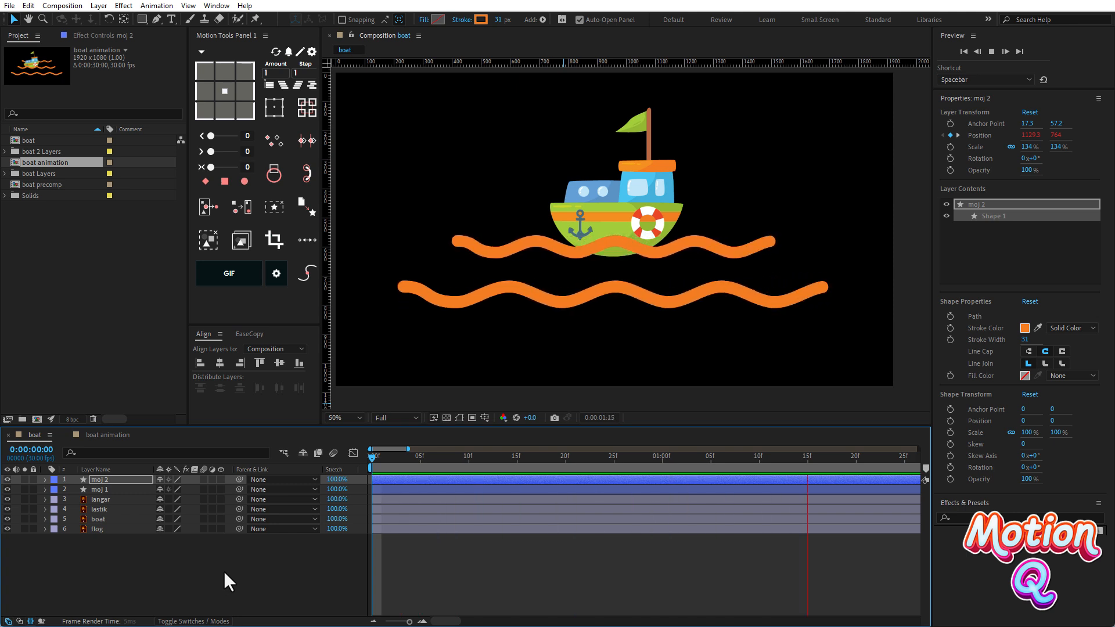
key("space")
left_click(116, 544)
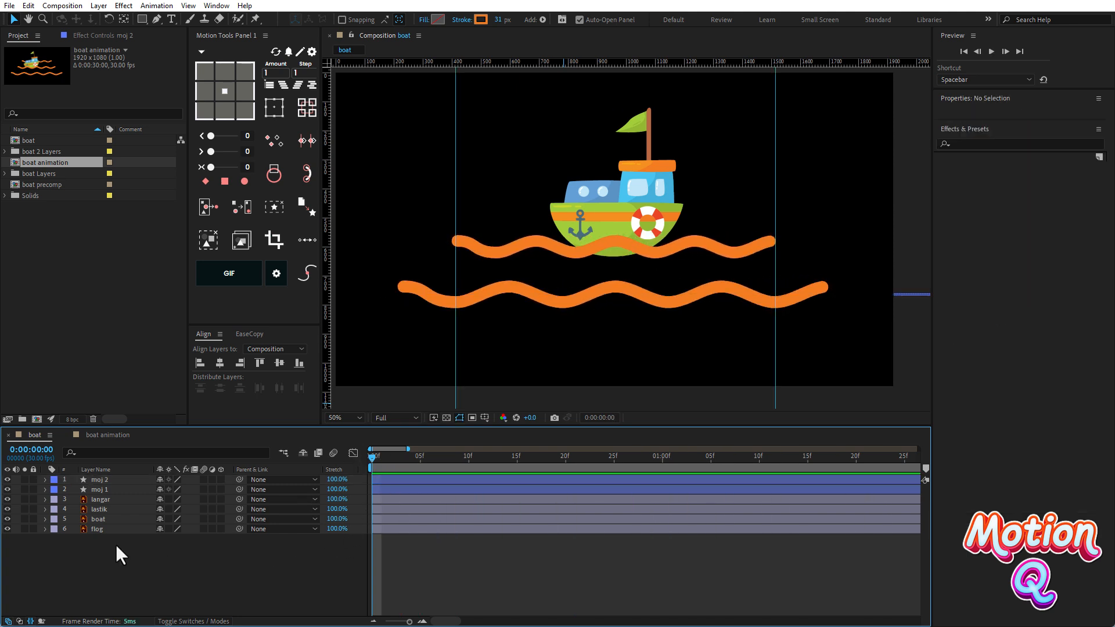
left_click(103, 480)
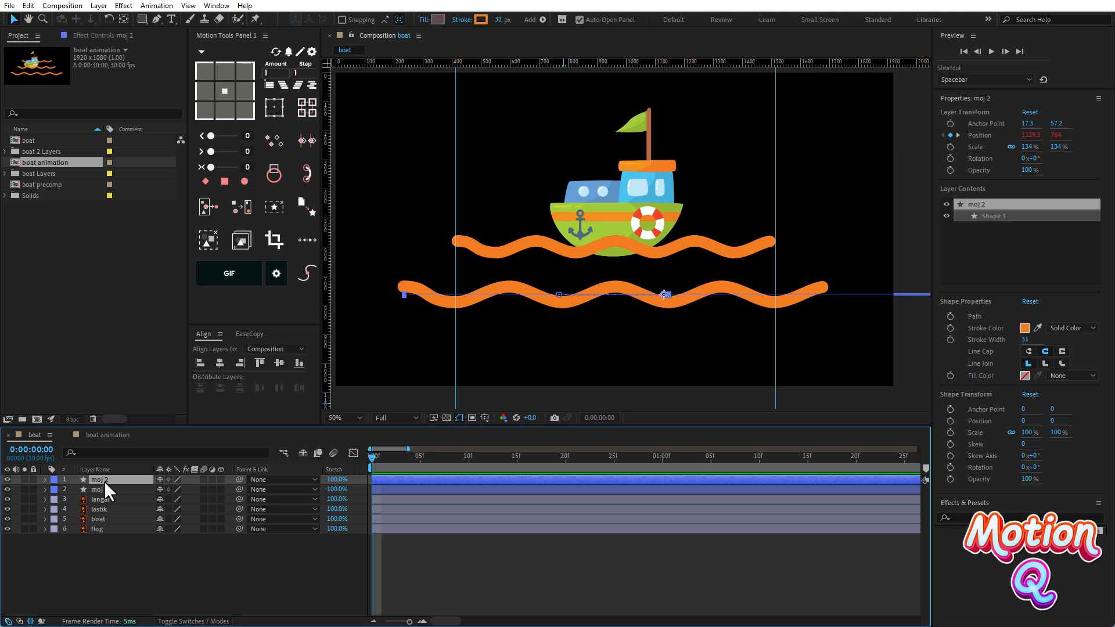
key("ctrl+d")
left_click(274, 107)
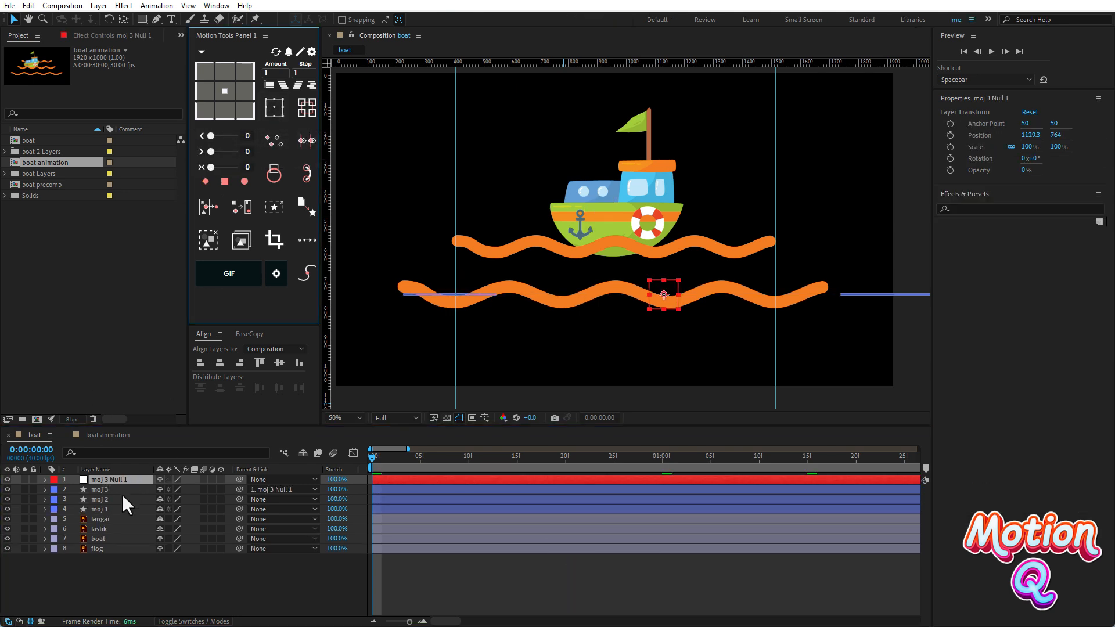
left_click(113, 482)
key("shift+Up")
key("shift+Up")
key("shift+Up")
key("shift+Up")
key("shift+Up")
key("shift+Up")
key("shift+Up")
key("shift+Up")
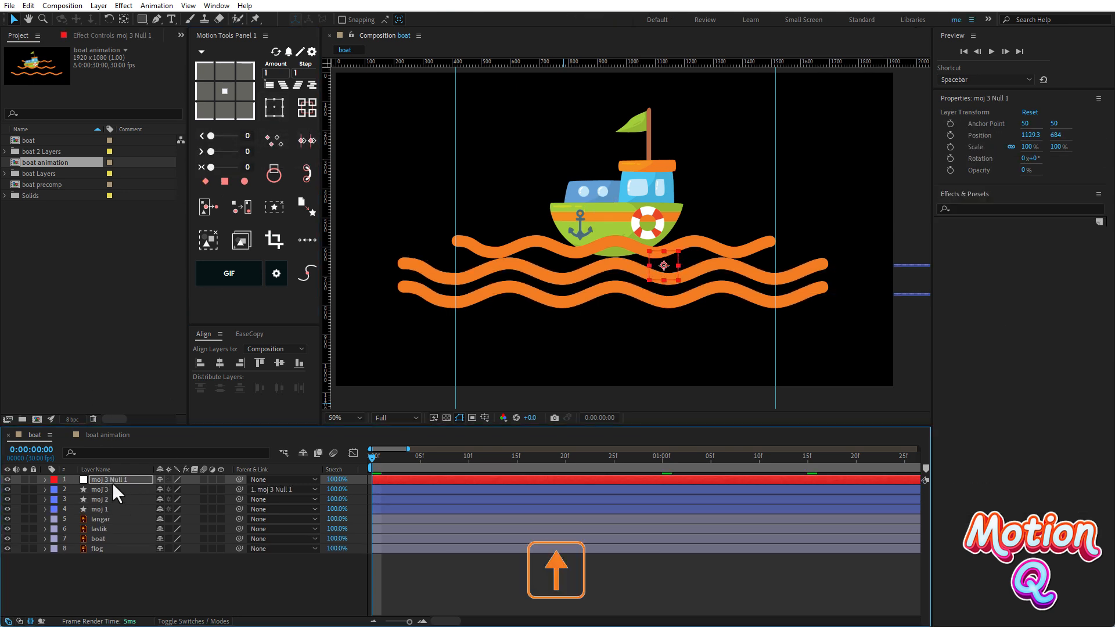
key("shift+Up")
key("shift+Up")
key("shift+Up")
key("shift+Up")
key("shift+Up")
key("shift+Up")
key("shift+Up")
key("shift+Up")
key("shift+Up")
key("shift+Up")
key("shift+Up")
key("shift+Up")
key("shift+Up")
key("shift+Up")
key("shift+Up")
key("shift+Up")
key("shift+Up")
key("shift+Up")
key("shift+Up")
key("shift+Up")
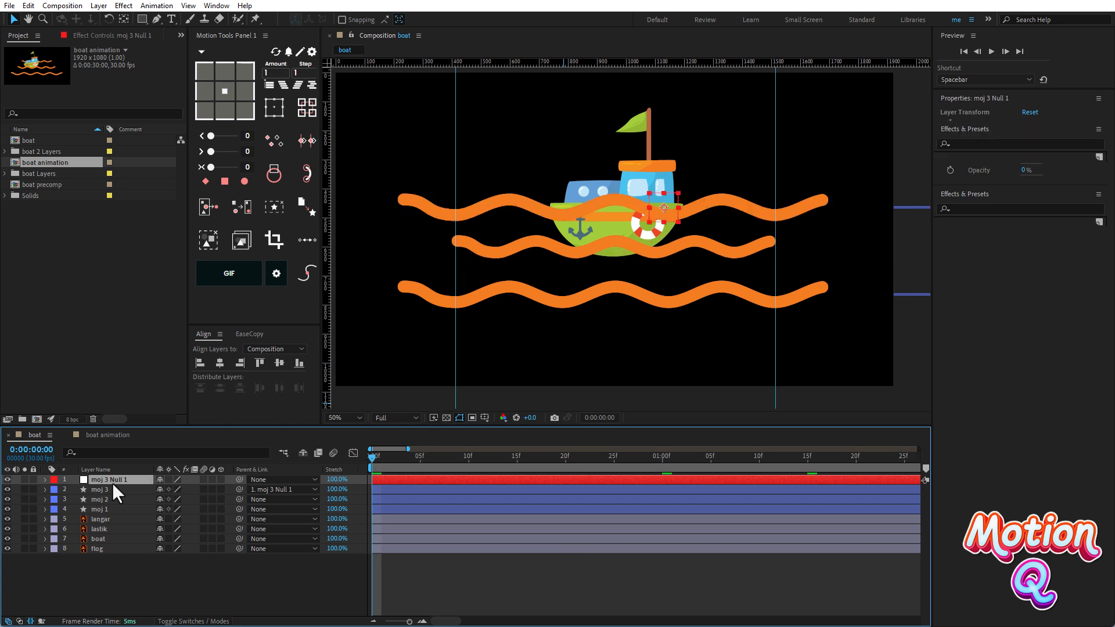
key("Delete")
left_click(107, 481)
key("Delete")
Step: Duplicate the moj 1 layer and place the copy at the end of the layer stack, below flog
left_click(106, 490)
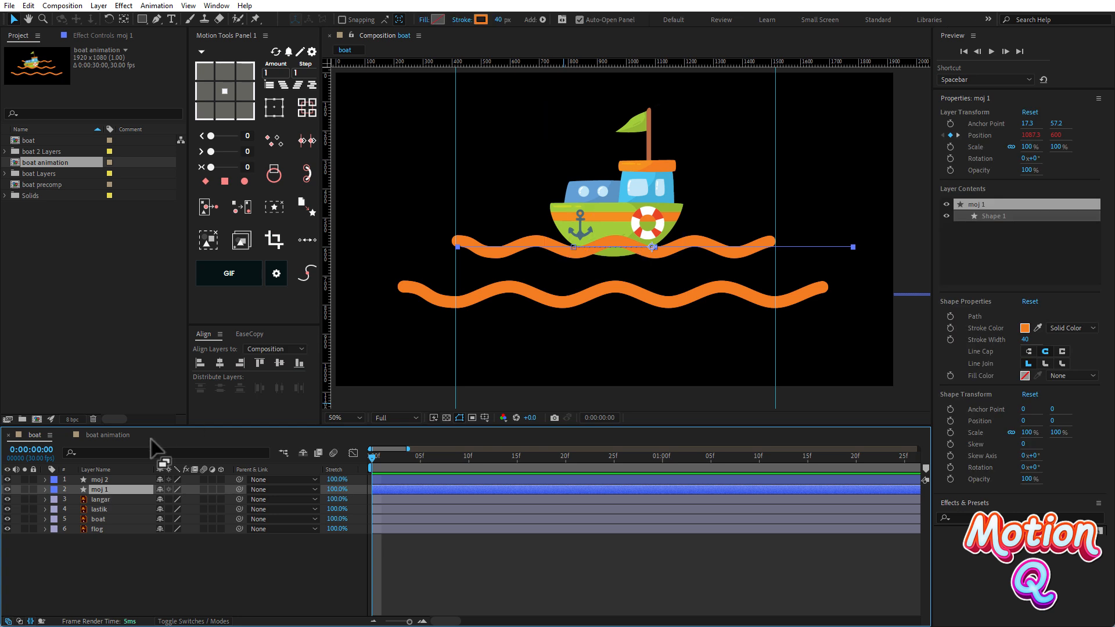
key("ctrl+d")
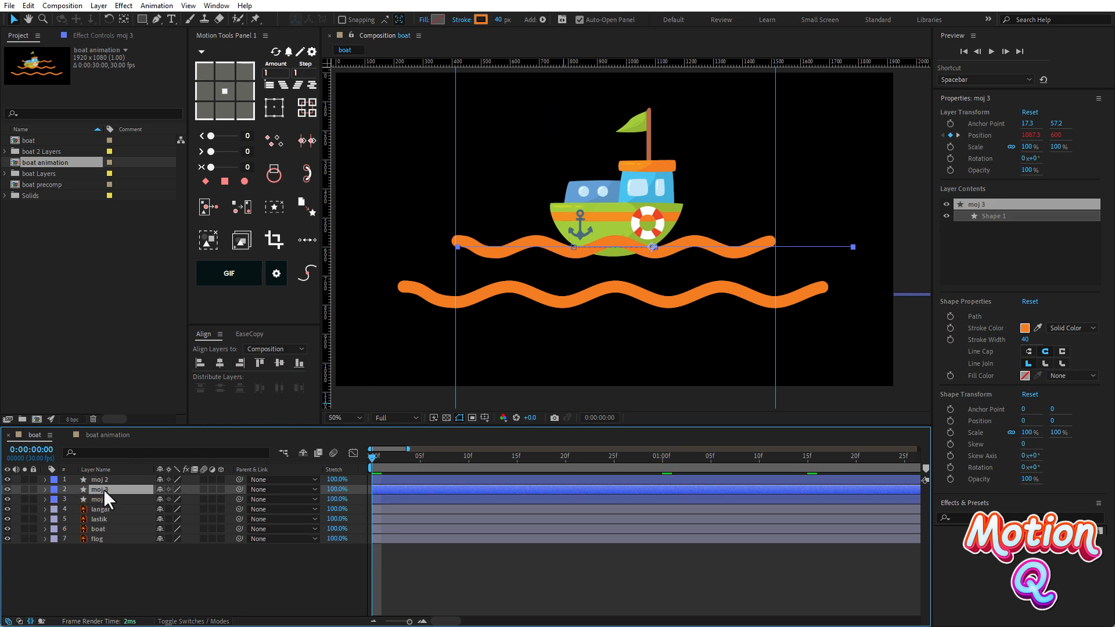
left_click_drag(101, 489, 99, 560)
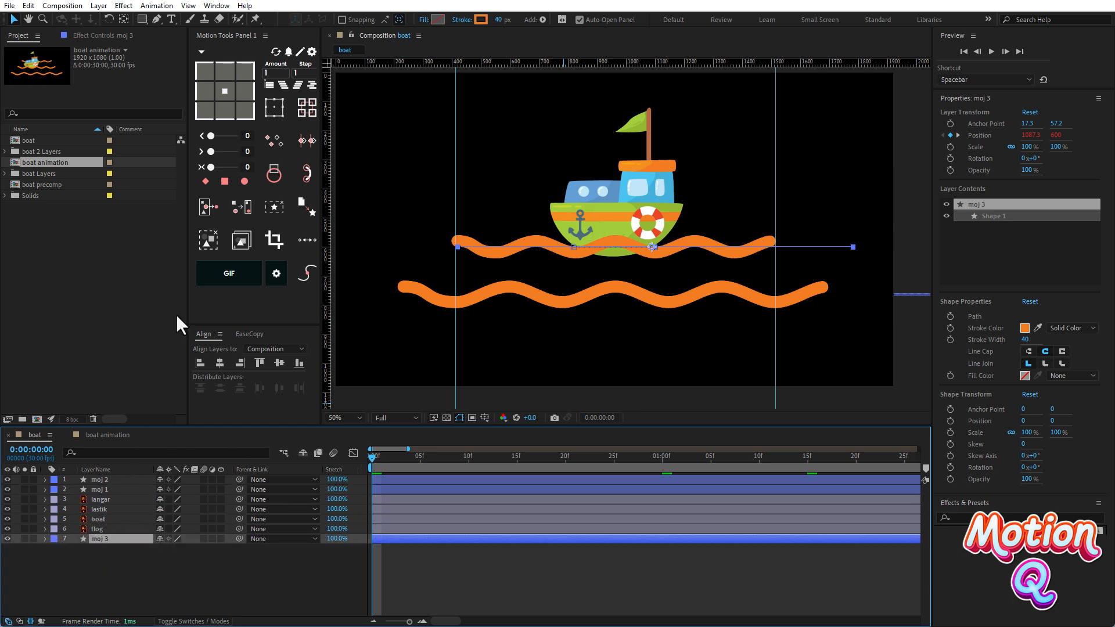
Step: Add a parent null to moj 3 and move it straight up to a Y position of 420
left_click(274, 107)
key("shift+Up")
key("shift+Up")
key("shift+Up")
key("shift+Up")
key("shift+Up")
key("shift+Up")
key("shift+Up")
key("shift+Up")
key("shift+Up")
key("shift+Up")
key("shift+Up")
key("shift+Up")
key("shift+Up")
key("shift+Up")
key("shift+Up")
key("shift+Up")
key("shift+Up")
key("shift+Up")
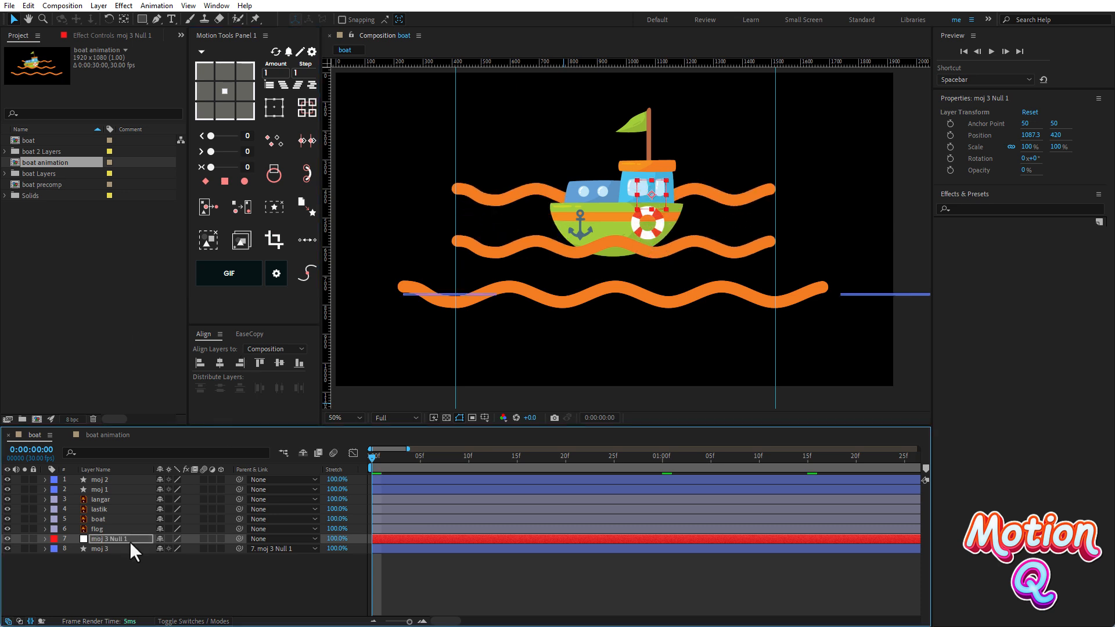
Step: Scale moj 3 Null 1 to 76% at position 1069.3, 420 and delete the null, leaving moj 3 selected
key("s")
left_click_drag(176, 549, 164, 548)
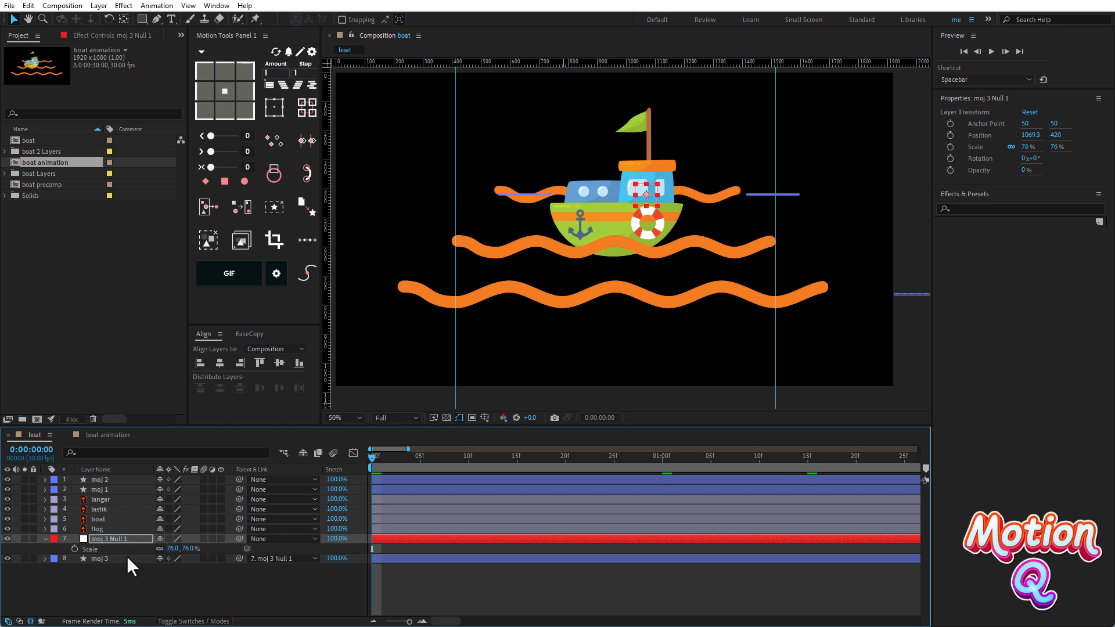
key("Delete")
left_click(107, 538)
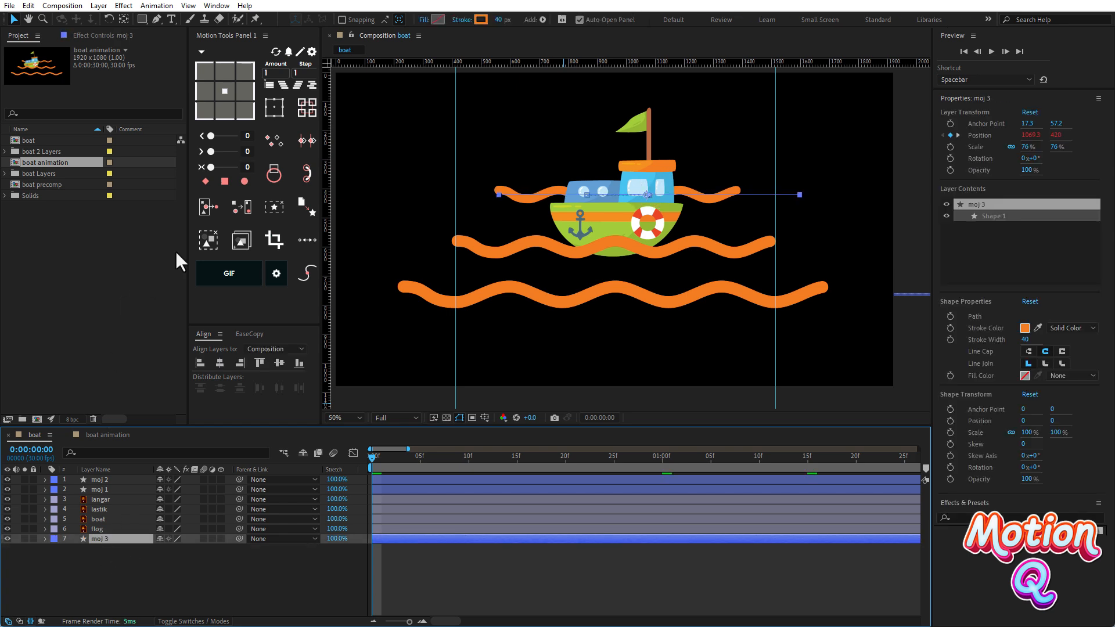
Step: Set the moj 3 wave's stroke width to 49 px and preview all three waves
left_click_drag(498, 20, 503, 21)
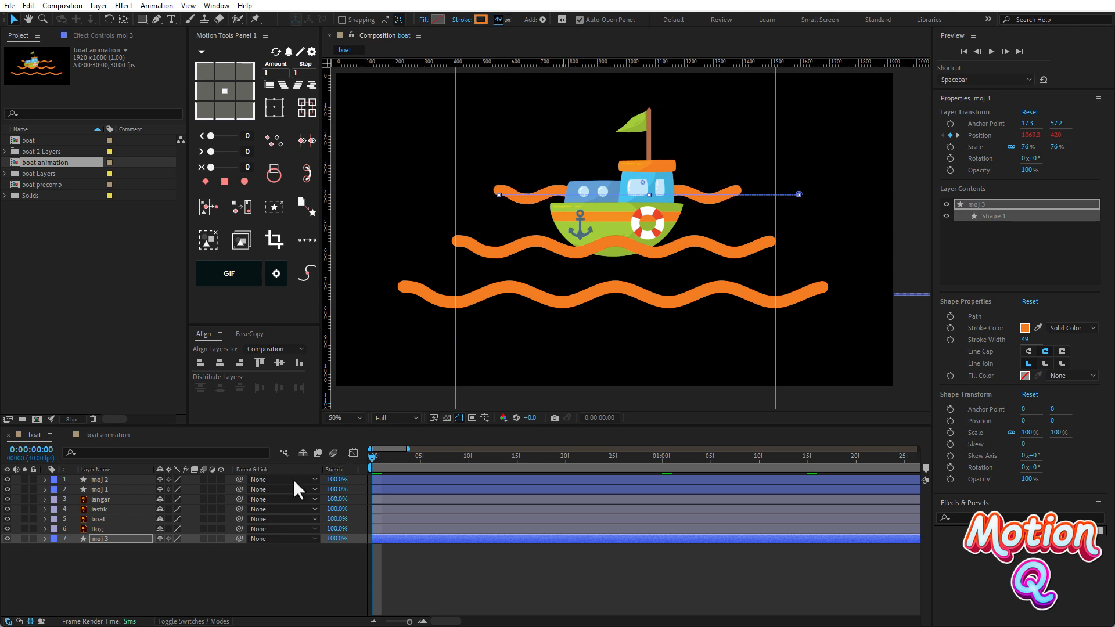
left_click(416, 463)
key("space")
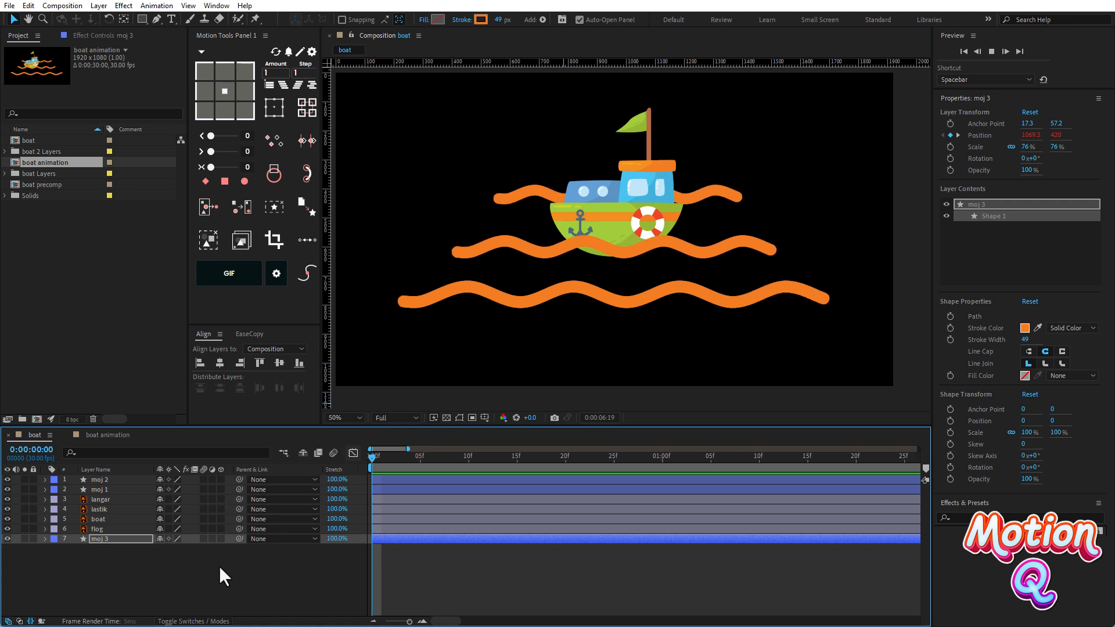
left_click(214, 570)
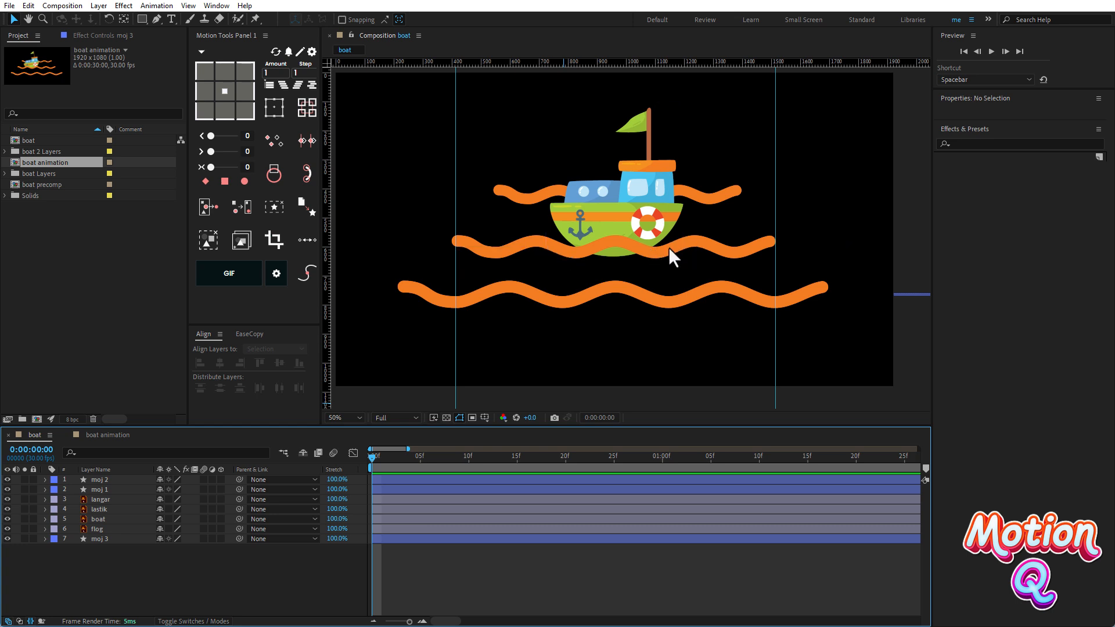
Step: Duplicate moj 1 and make the copy fill-only by showing Fill 1 and deleting Stroke 1 from its Shape 1
left_click(113, 490)
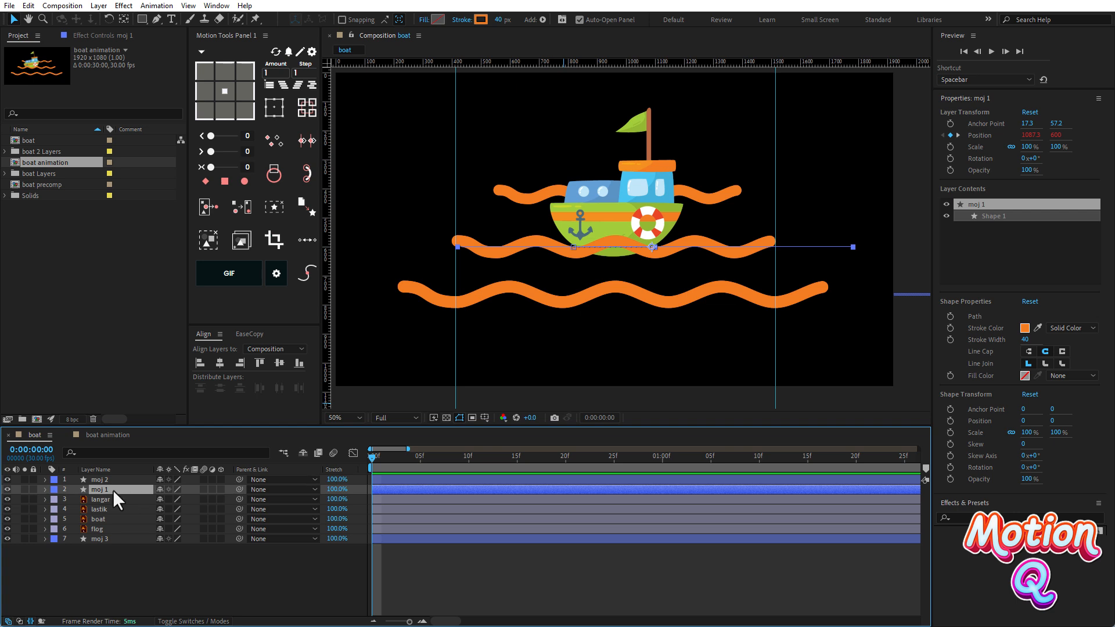
key("ctrl+d")
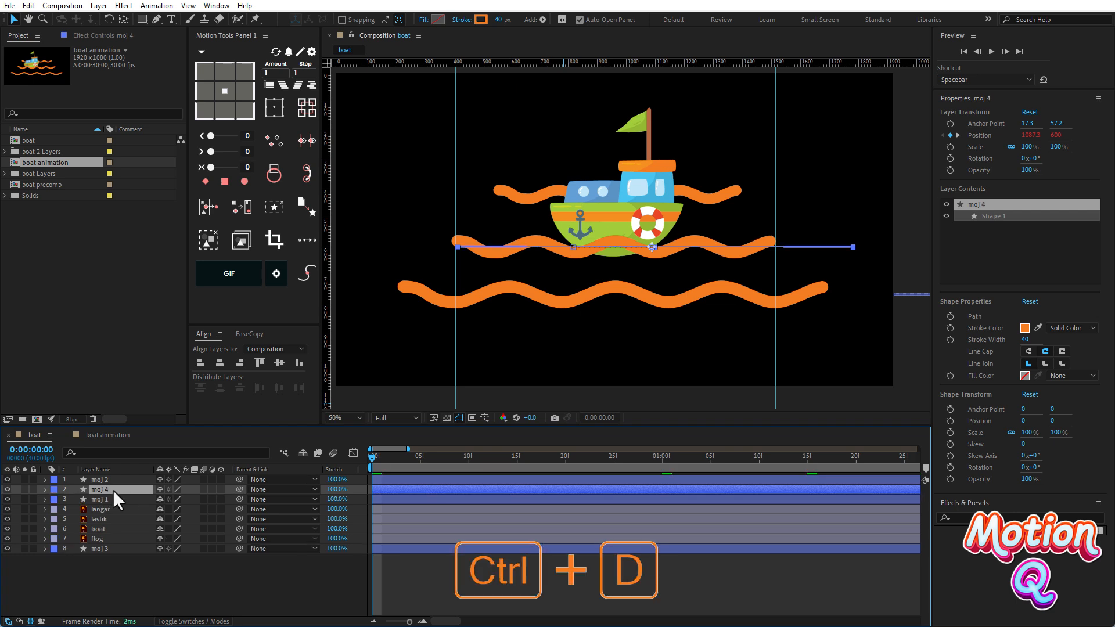
left_click(44, 490)
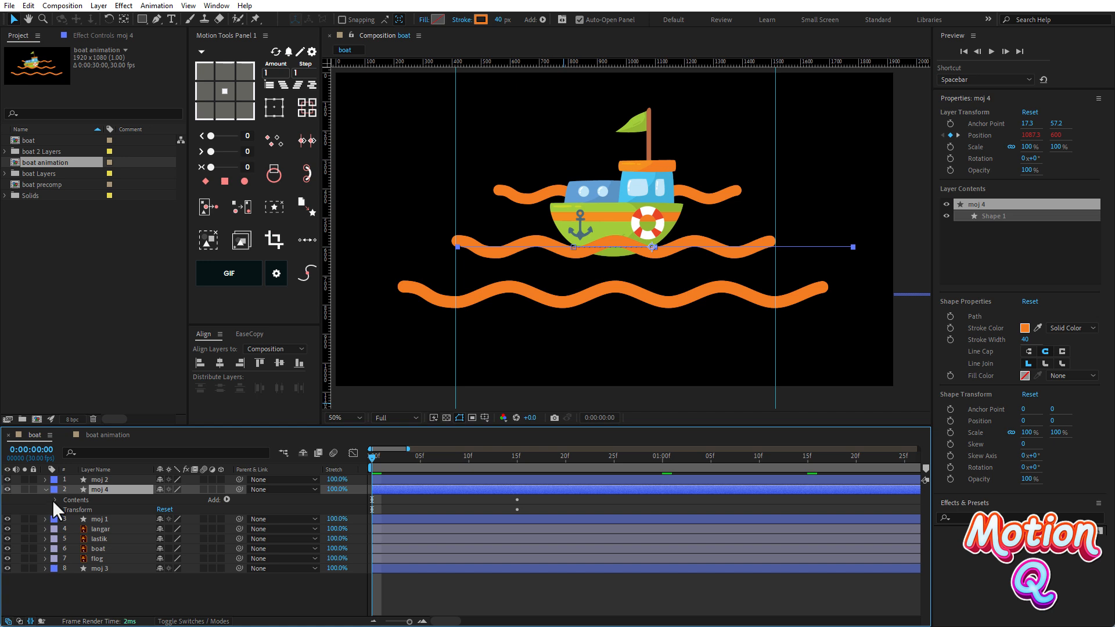
left_click(54, 500)
left_click(65, 510)
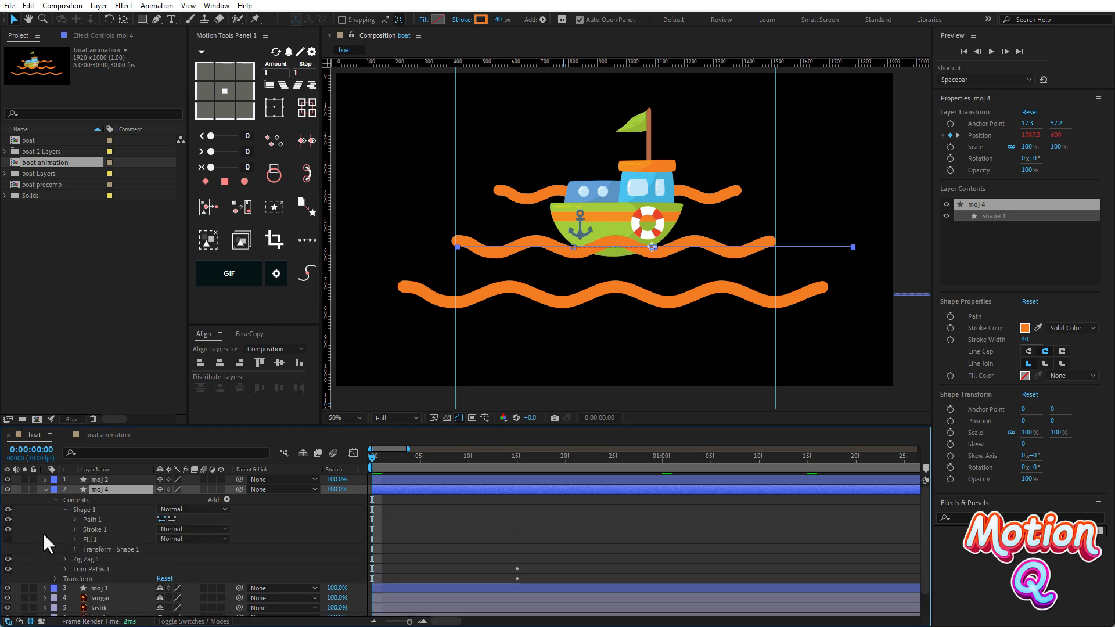
left_click(8, 539)
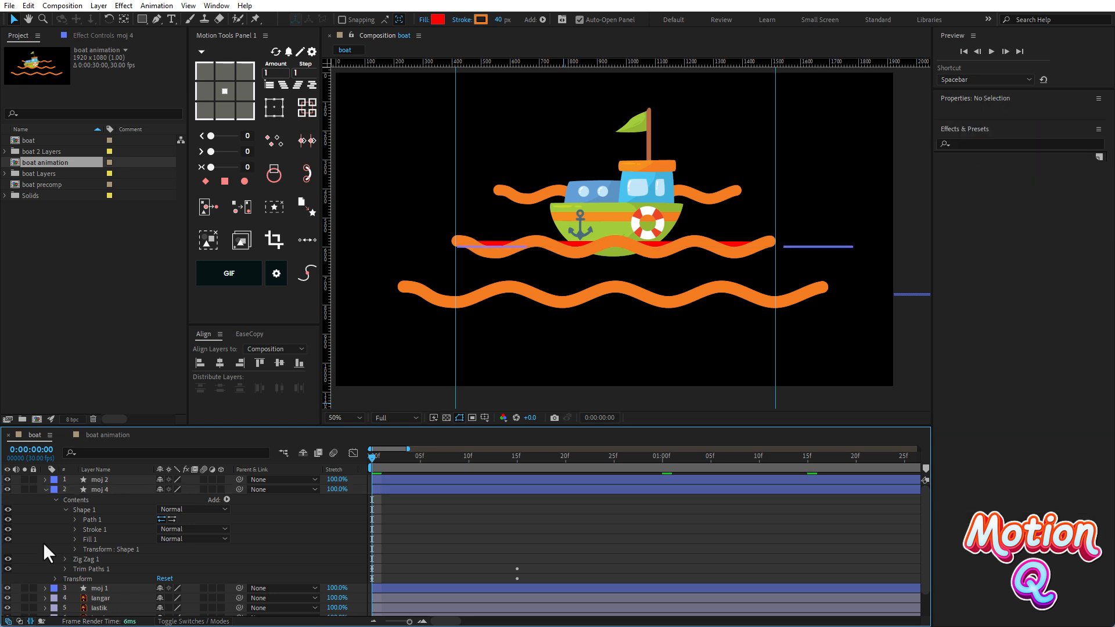
left_click(105, 528)
key("Delete")
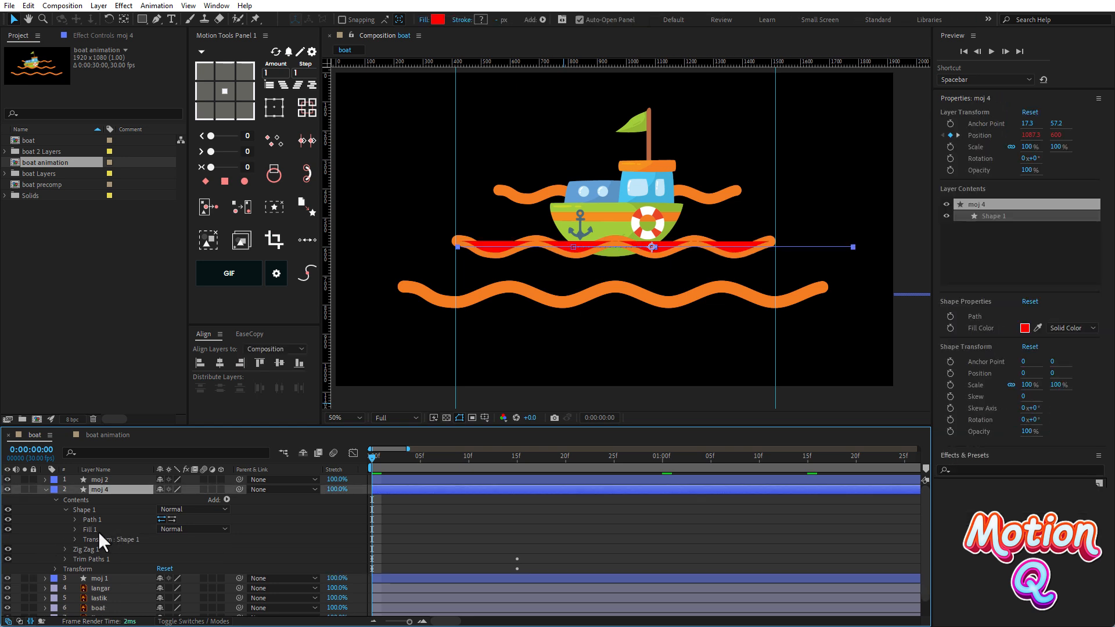
Step: Delete Trim Paths 1 from the moj 4 layer's contents
left_click(66, 510)
left_click(88, 528)
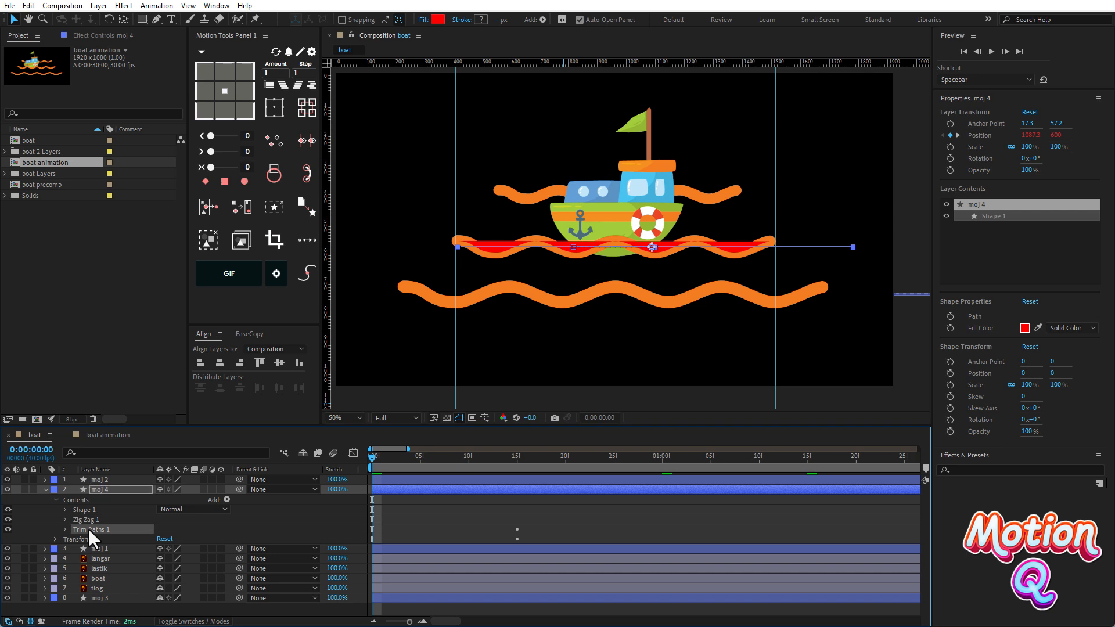
key("Delete")
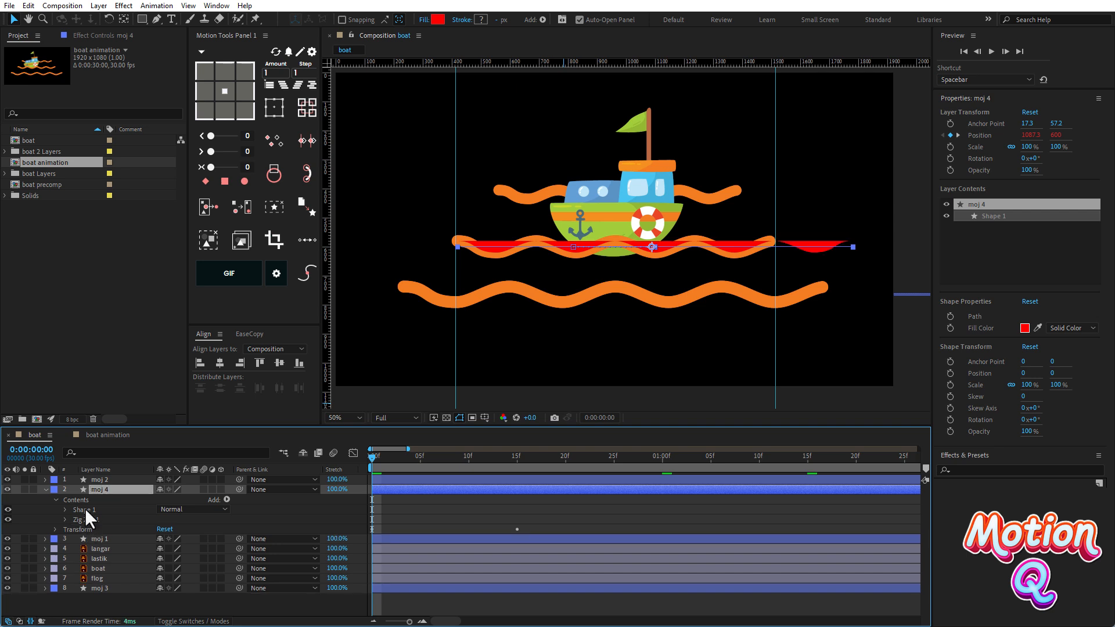
Step: Select the Path property of moj 4's Shape 1 and activate the Pen tool
left_click(66, 510)
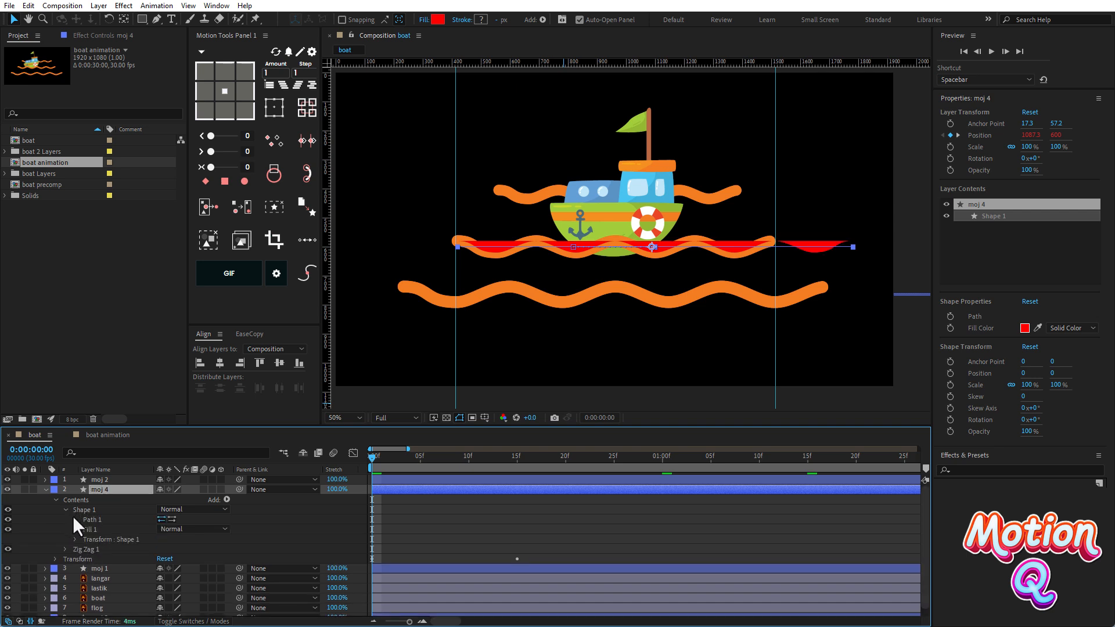
left_click(75, 519)
left_click(106, 528)
left_click(156, 19)
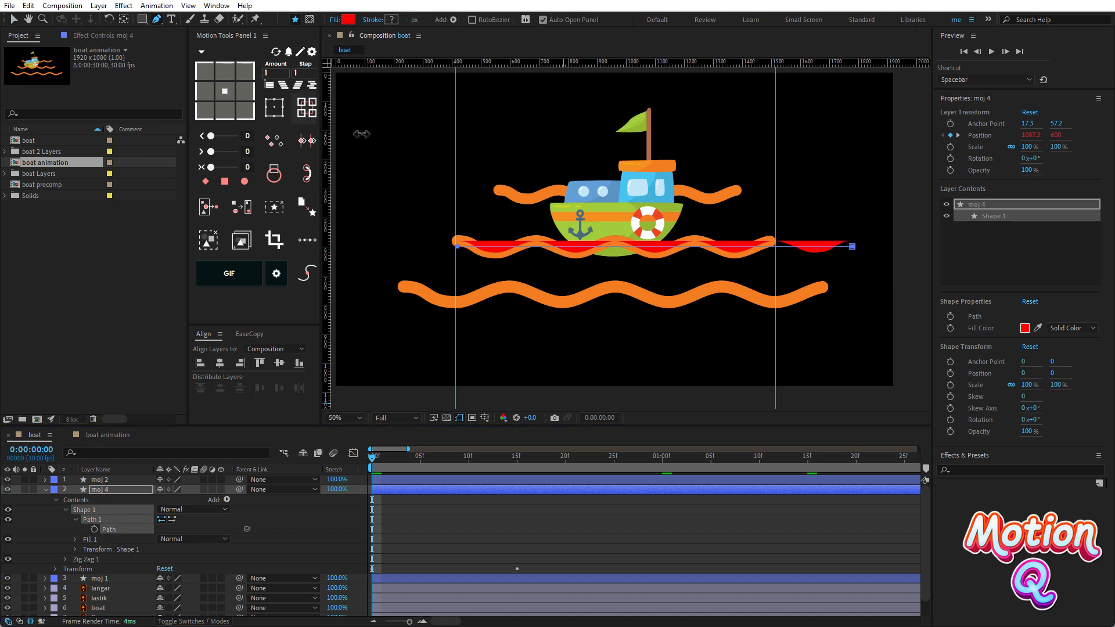
scroll(653, 261, "down", 2)
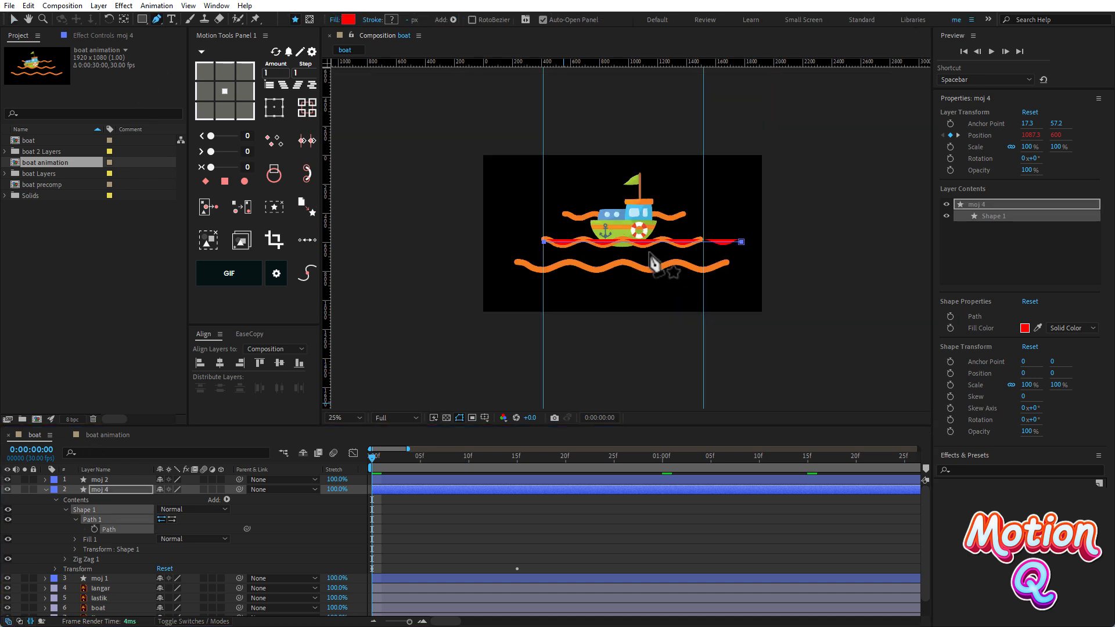
left_click(543, 240)
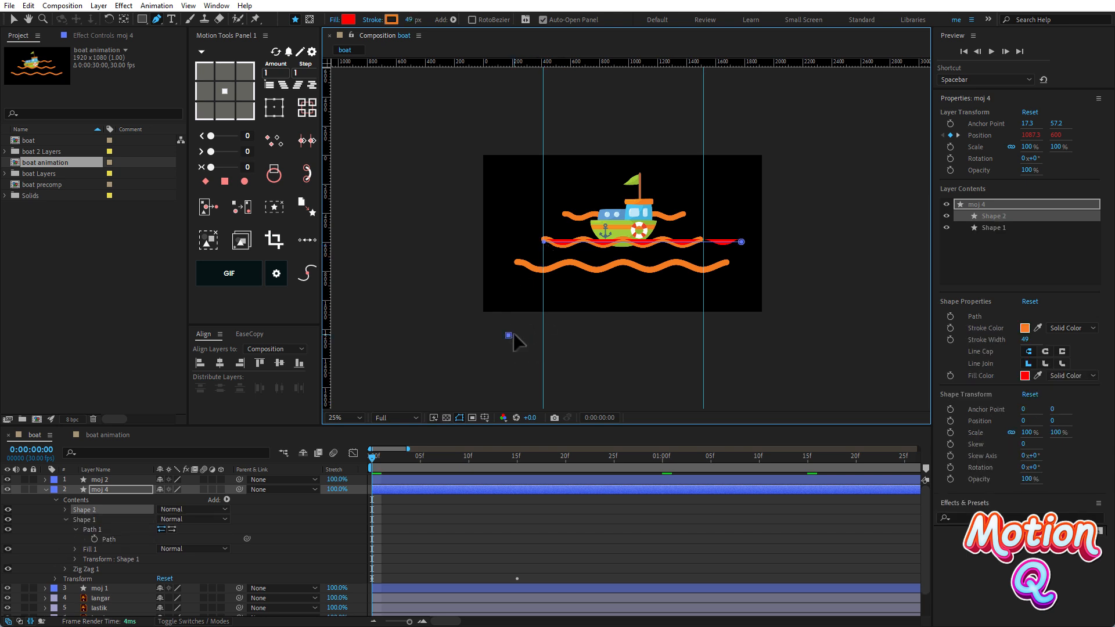
key("period")
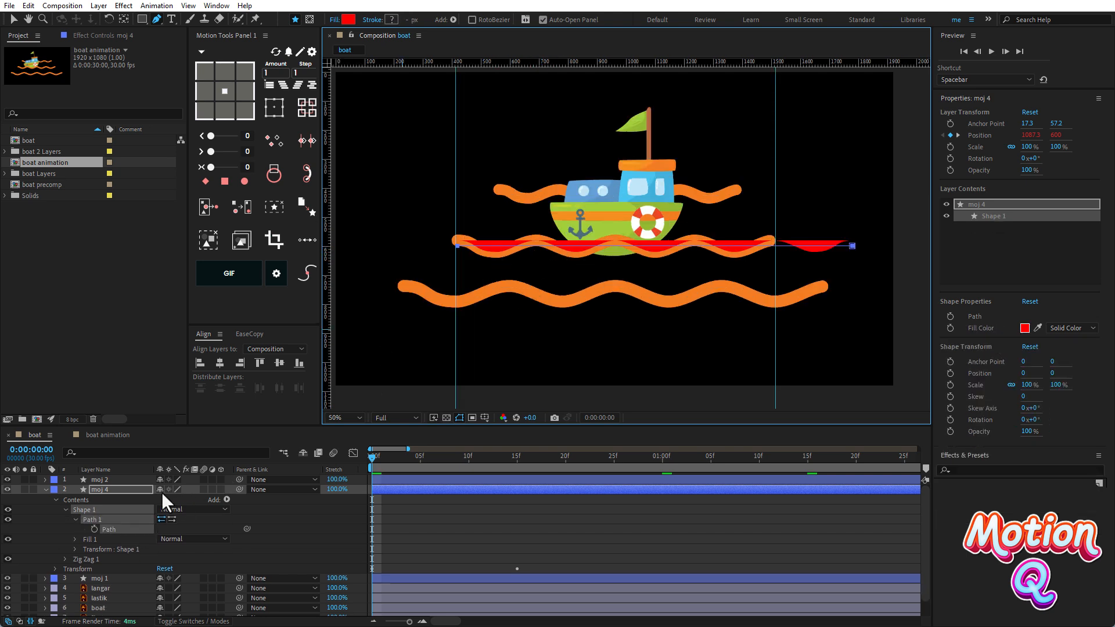
Step: Extend moj 4's Path 1 with two points below the canvas, close it at the wave's opposite end, and check it on the timeline
left_click(58, 525)
left_click(96, 518)
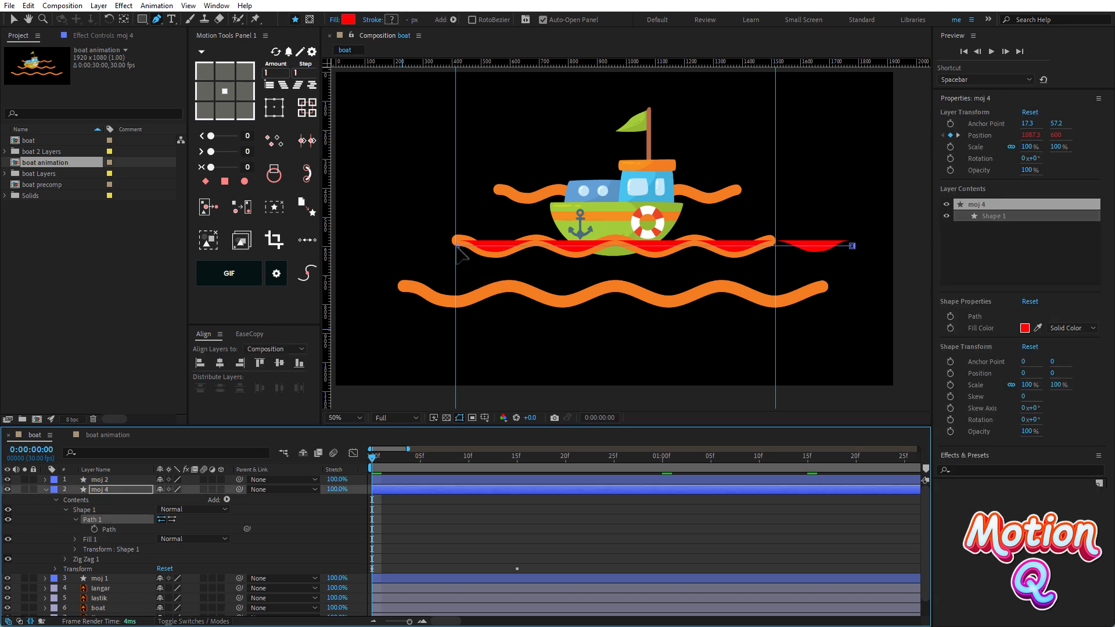
key("comma")
left_click(514, 334)
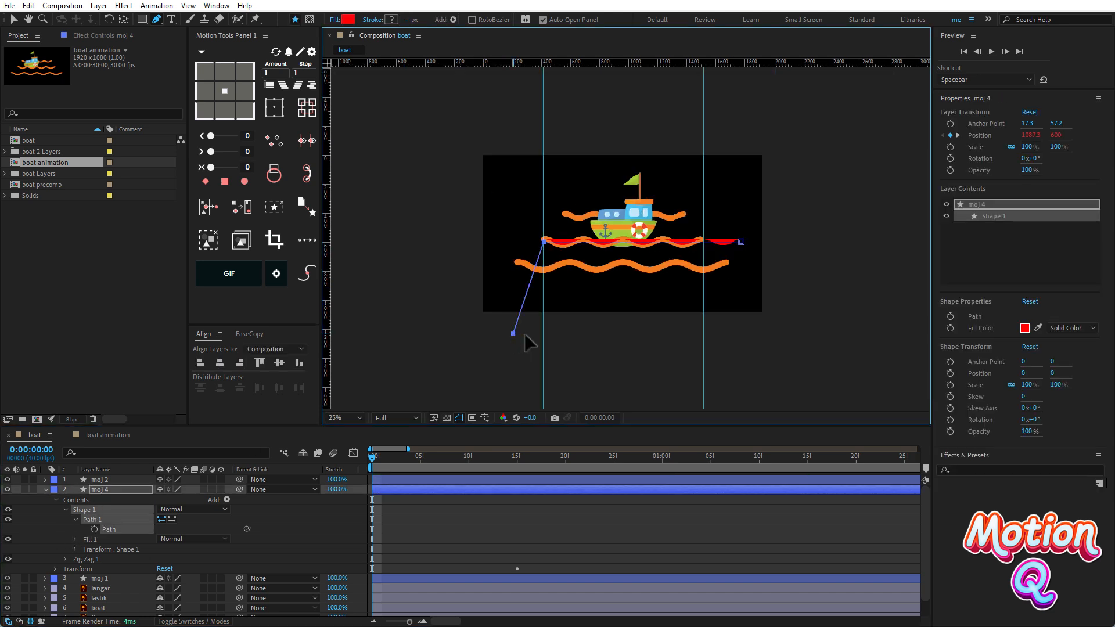
left_click(753, 340)
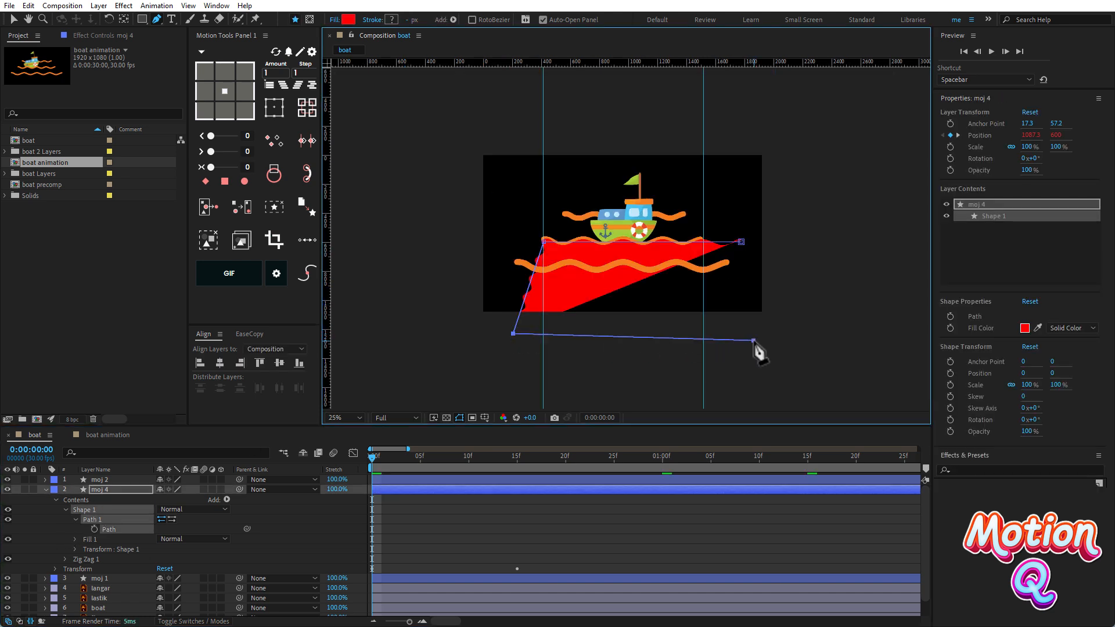
left_click(742, 243)
key("period")
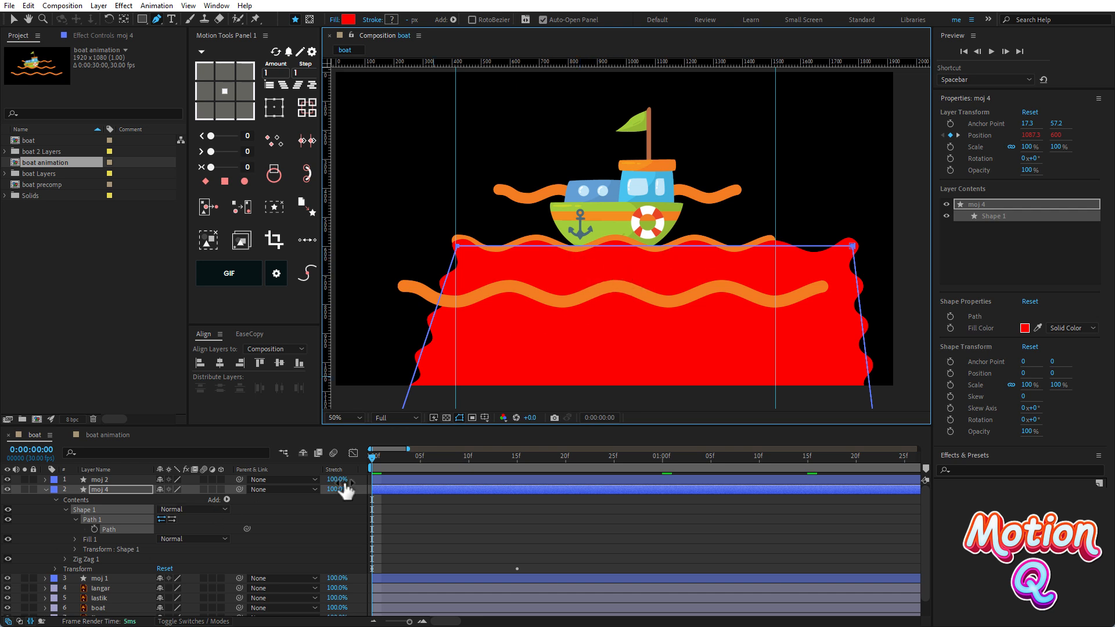
mouse_move(371, 458)
left_mouse_down()
mouse_move(688, 460)
mouse_move(365, 461)
left_mouse_up()
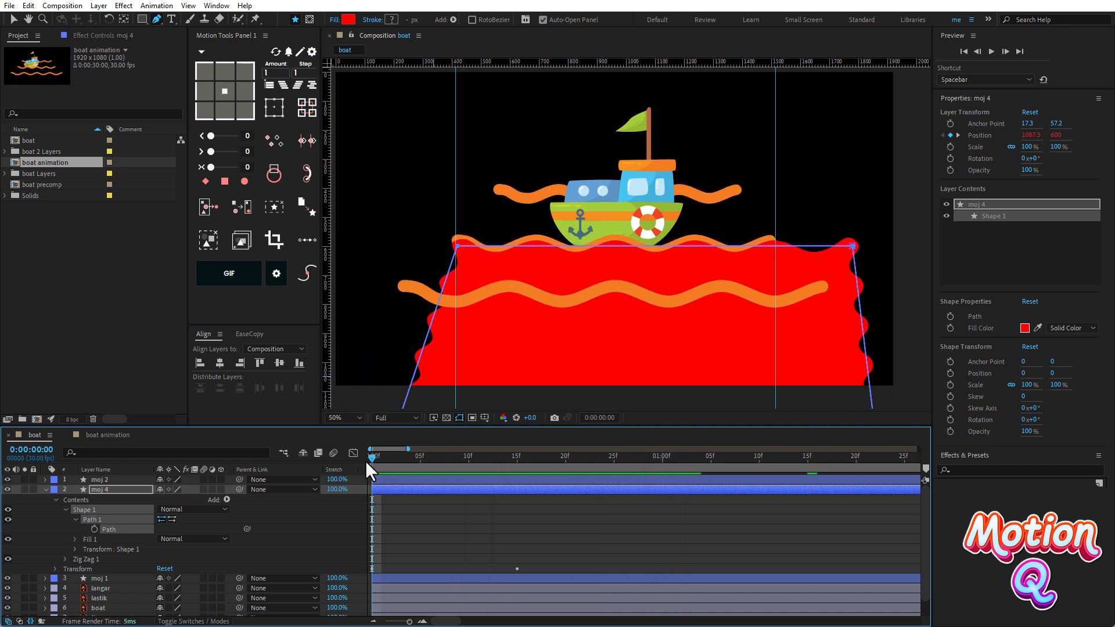
Step: Collapse the moj 4 layer and examine its whole closed shape, including the part extending below the canvas
left_click(45, 490)
left_click(102, 498)
left_click(104, 489)
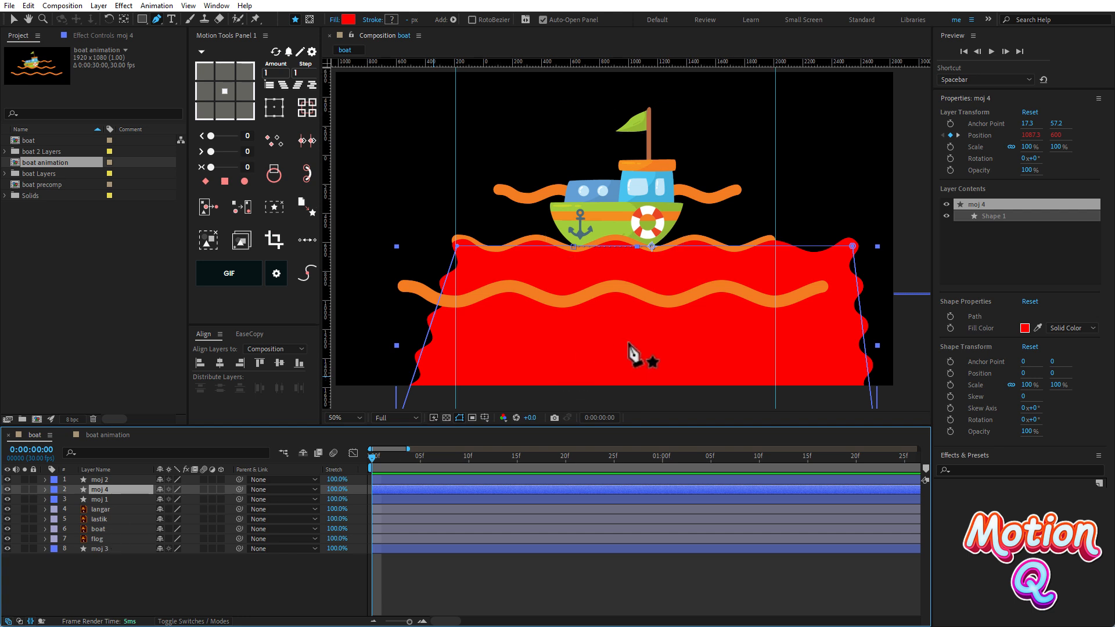
key("comma")
key("h")
mouse_move(559, 316)
left_mouse_down()
mouse_move(503, 321)
mouse_move(521, 325)
left_mouse_up()
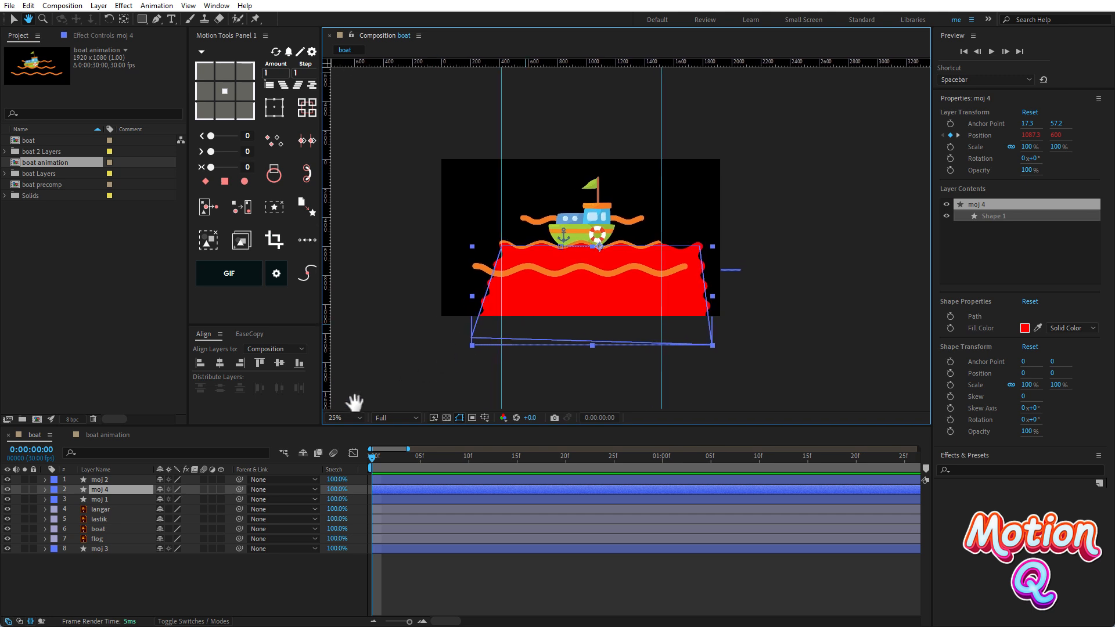
key("g")
key("shift+slash")
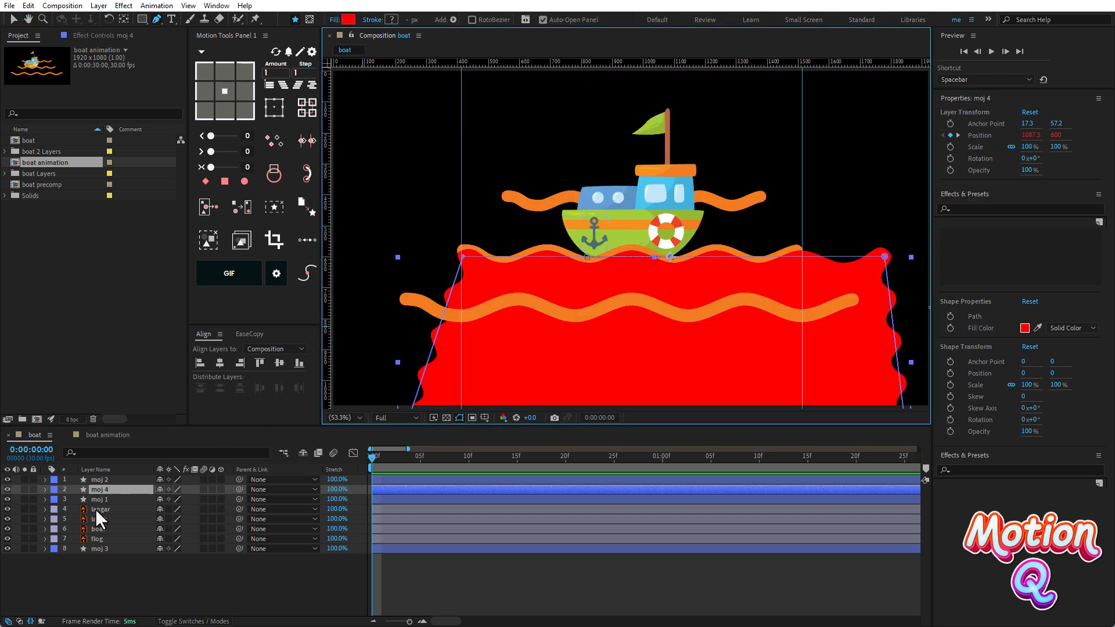
Step: Pre-compose the four boat layers, from langar down to the flag, moving all attributes into Pre-comp 1
left_click(95, 509)
left_click(109, 538, "shift")
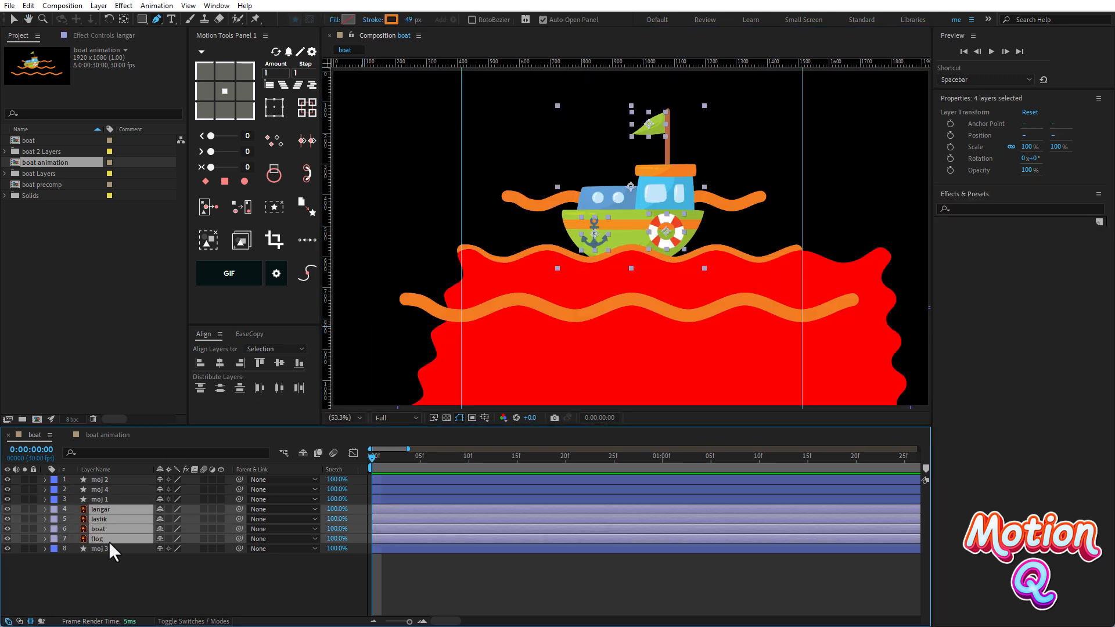
key("ctrl+shift+c")
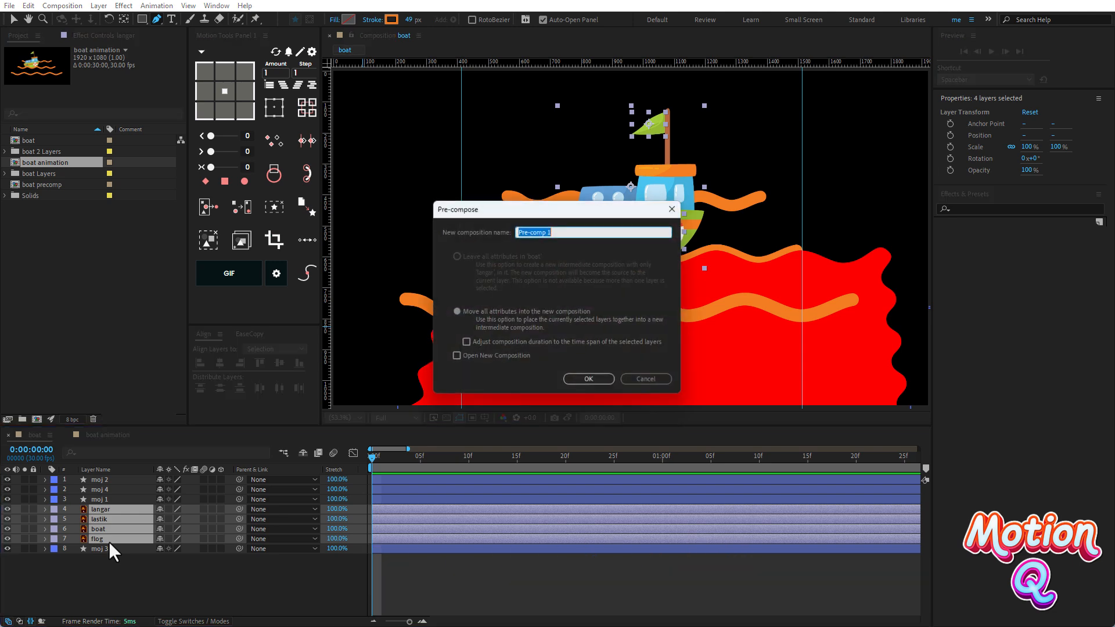
left_click(589, 380)
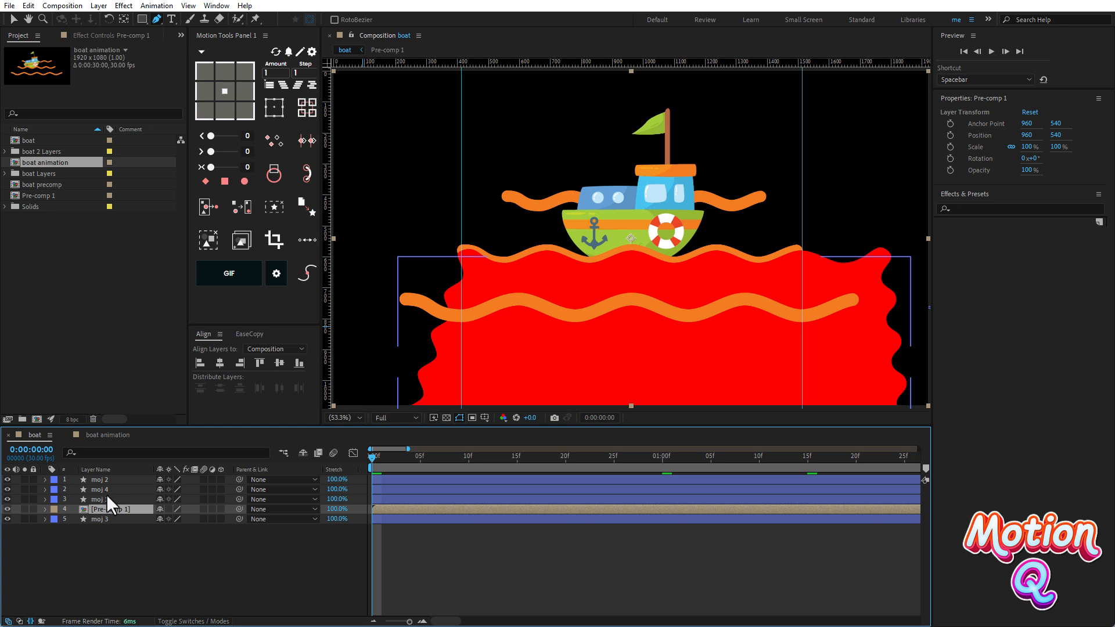
Step: Set moj 4 as the track matte of Pre-comp 1 and invert the matte
left_click(110, 490)
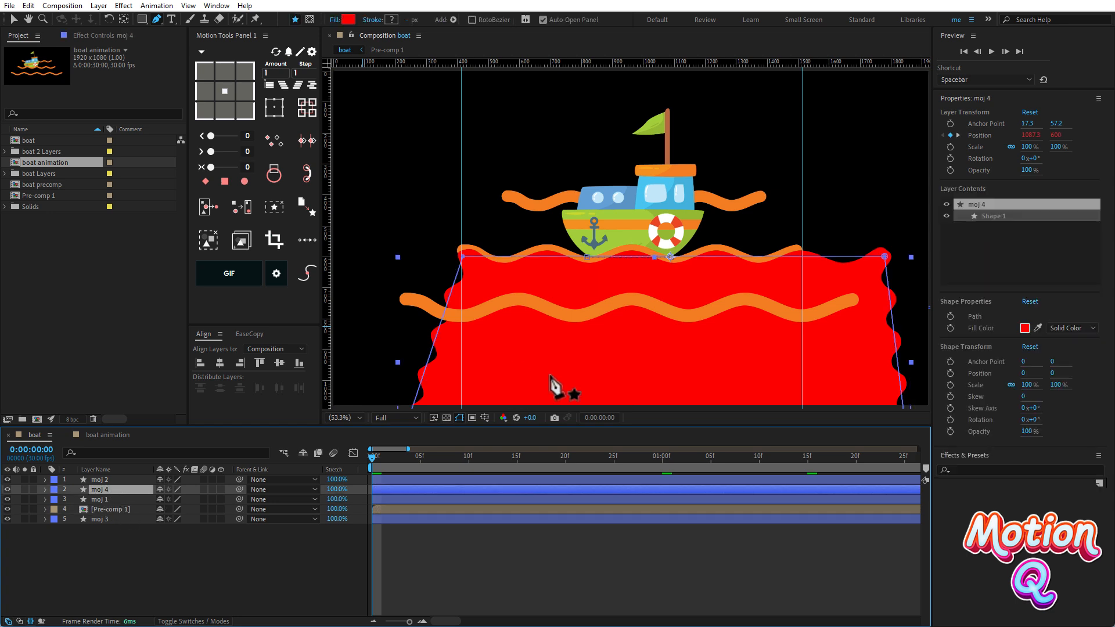
left_click(114, 508)
key("F4")
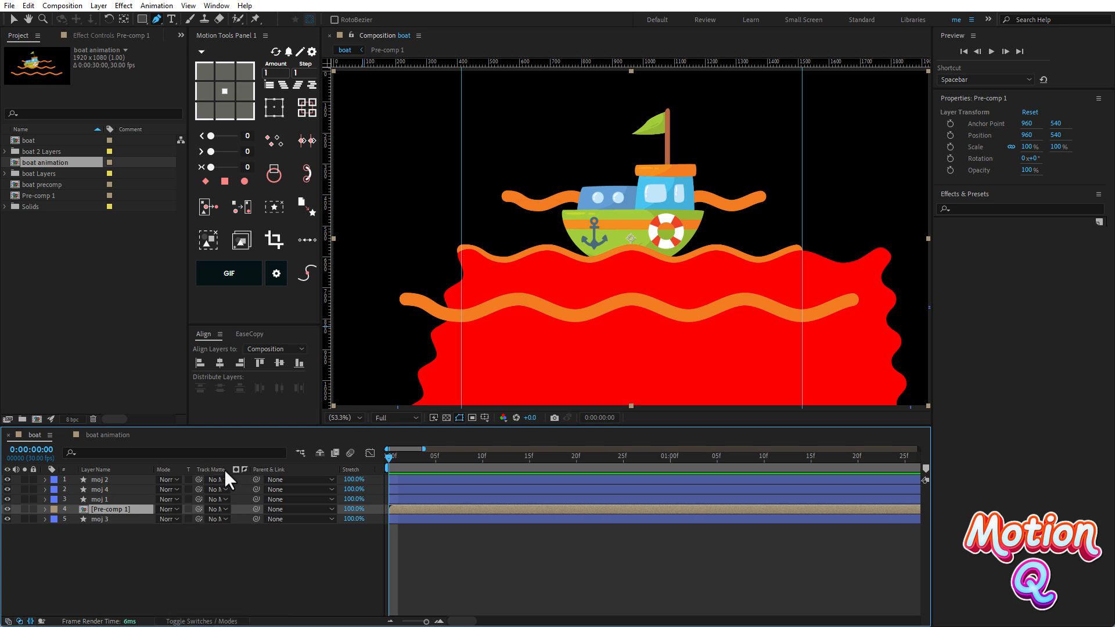
left_click_drag(198, 509, 99, 489)
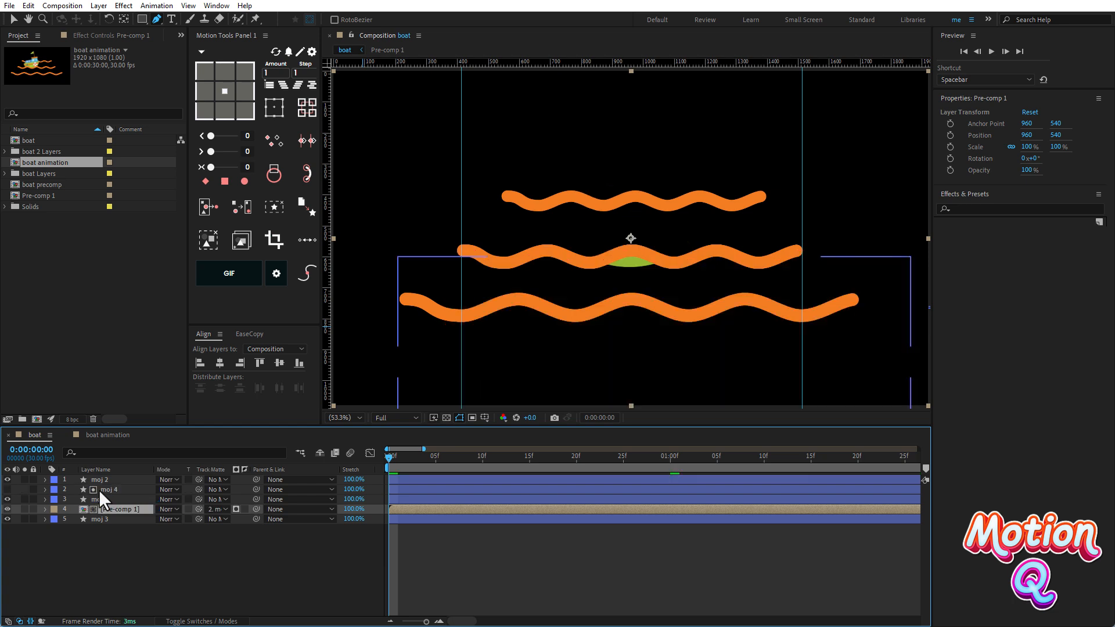
left_click(243, 509)
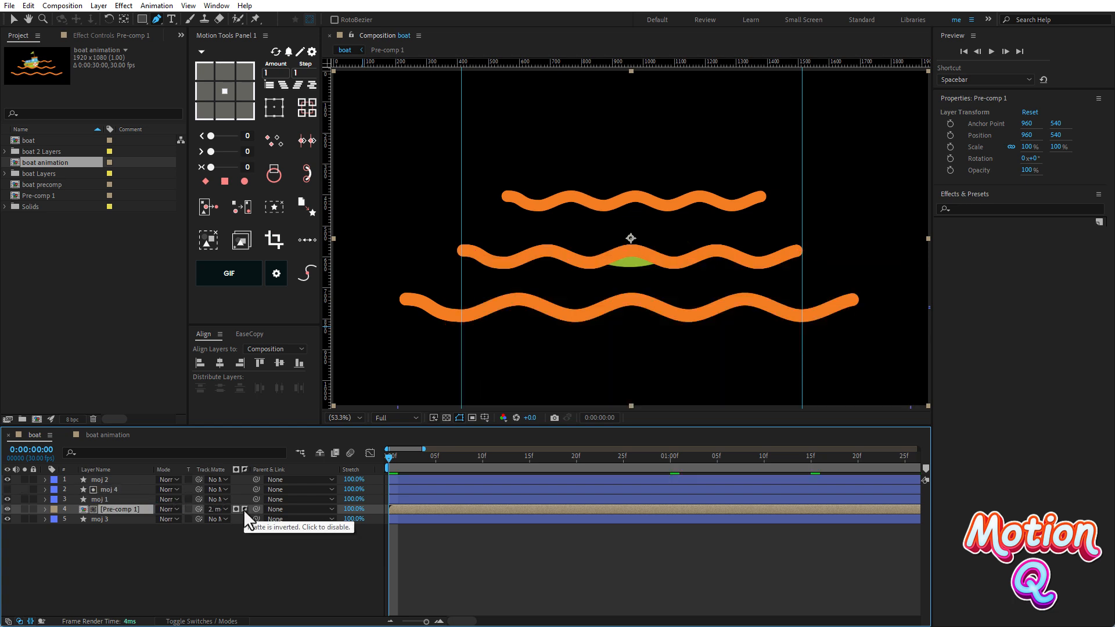
Step: Rename the moj 4 layer as matte and play a preview of the masked boat
left_click(115, 489)
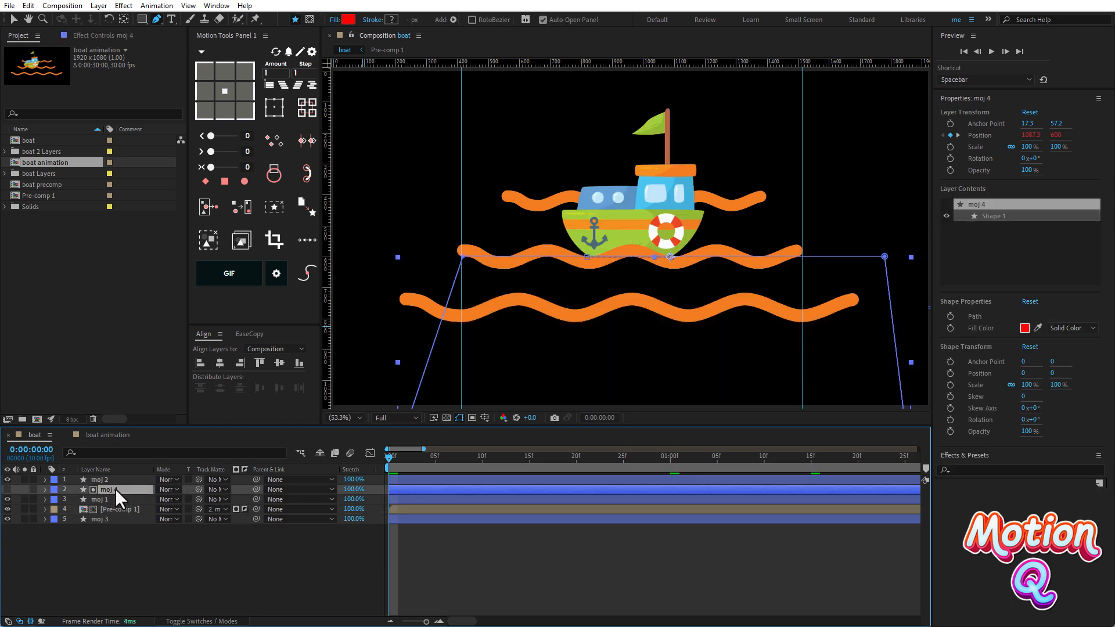
key("Return")
type("matte")
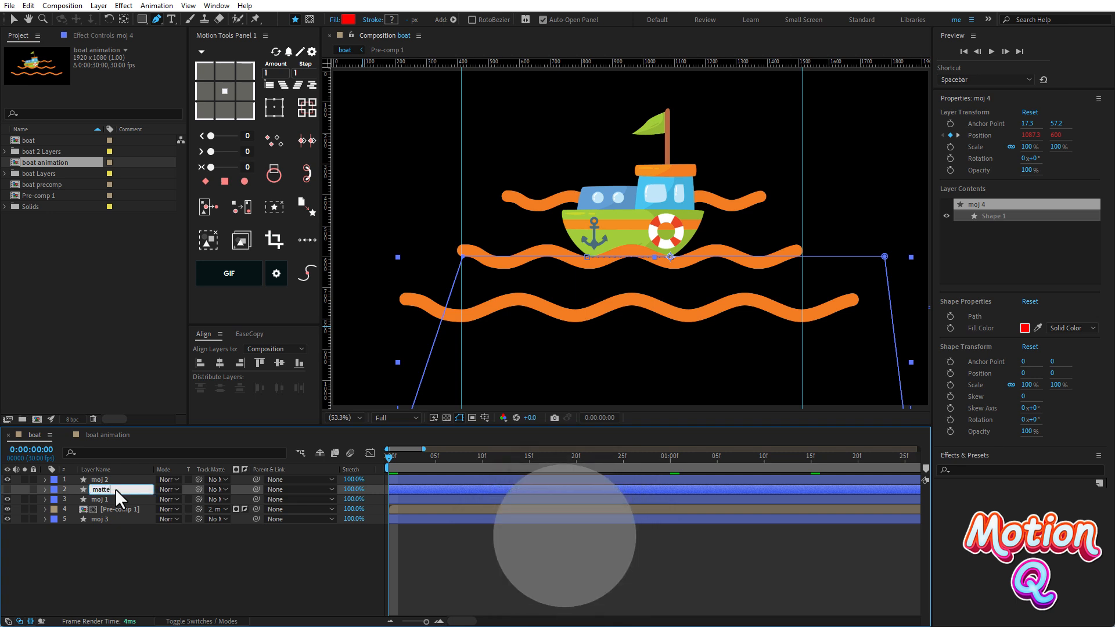
left_click(201, 566)
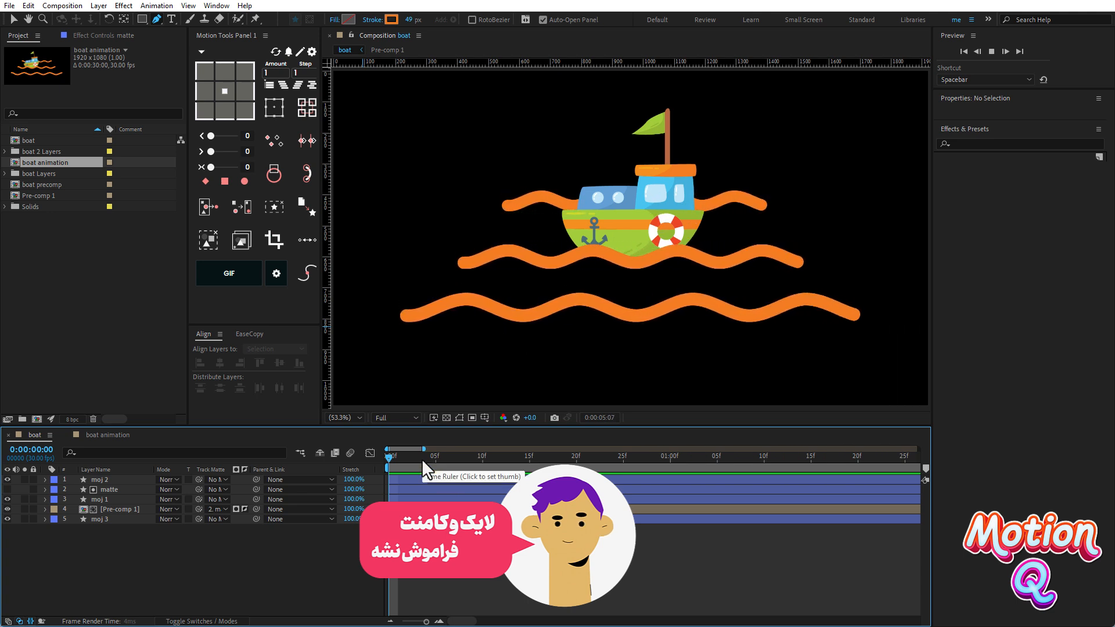
key("space")
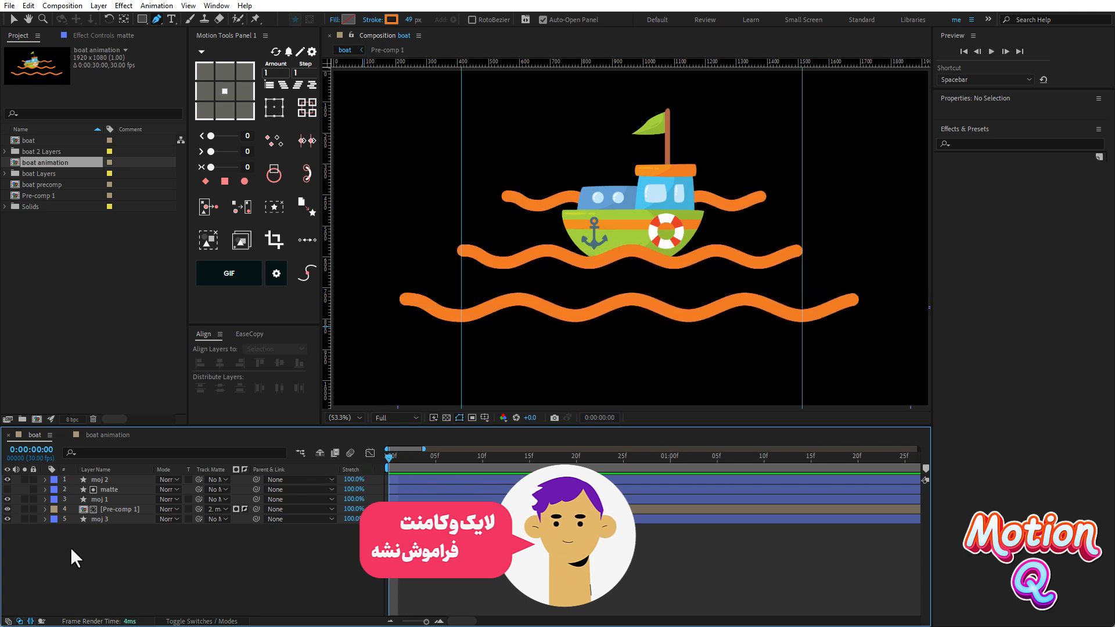
Step: Hide the rulers, reveal Pre-comp 1's Rotation property, and test a rotation before undoing it
left_click(119, 509)
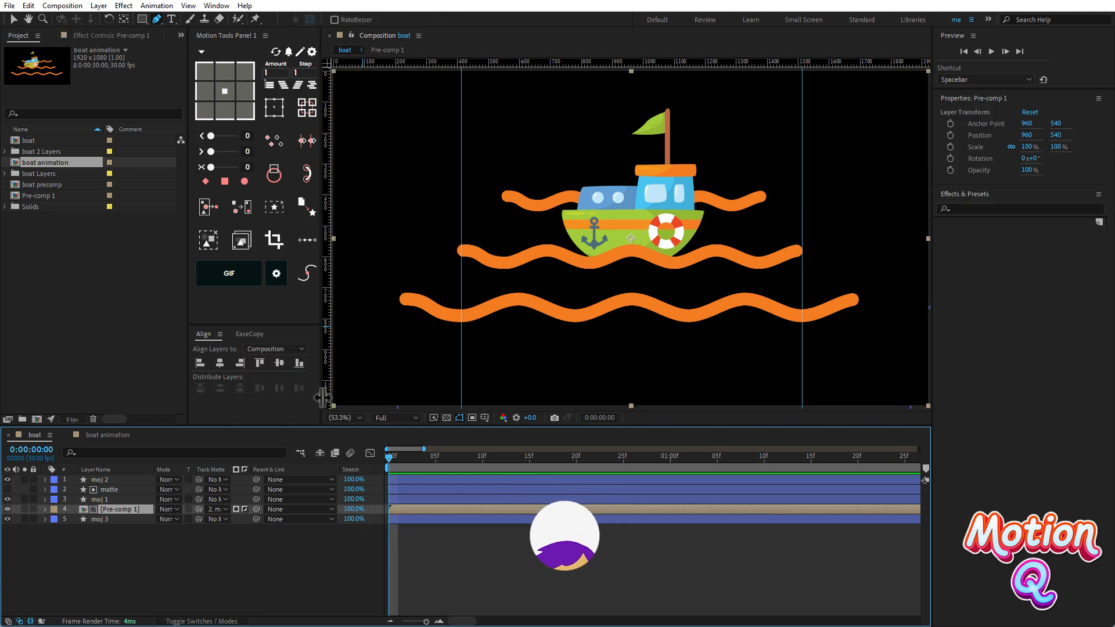
key("ctrl+r")
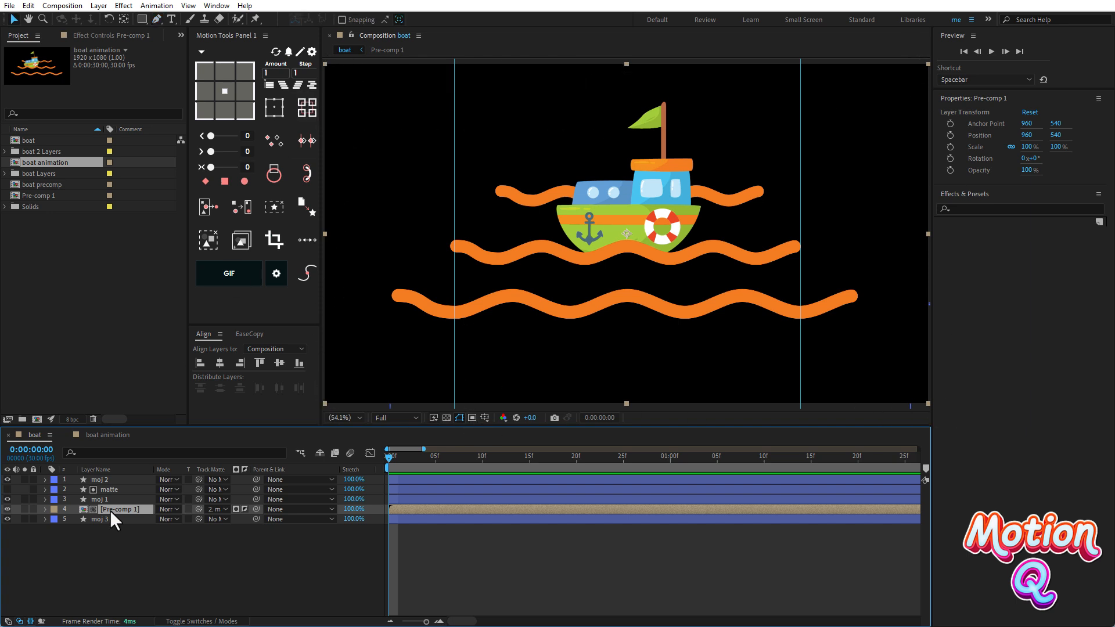
key("v")
key("r")
left_click_drag(175, 525, 189, 539)
key("ctrl+z")
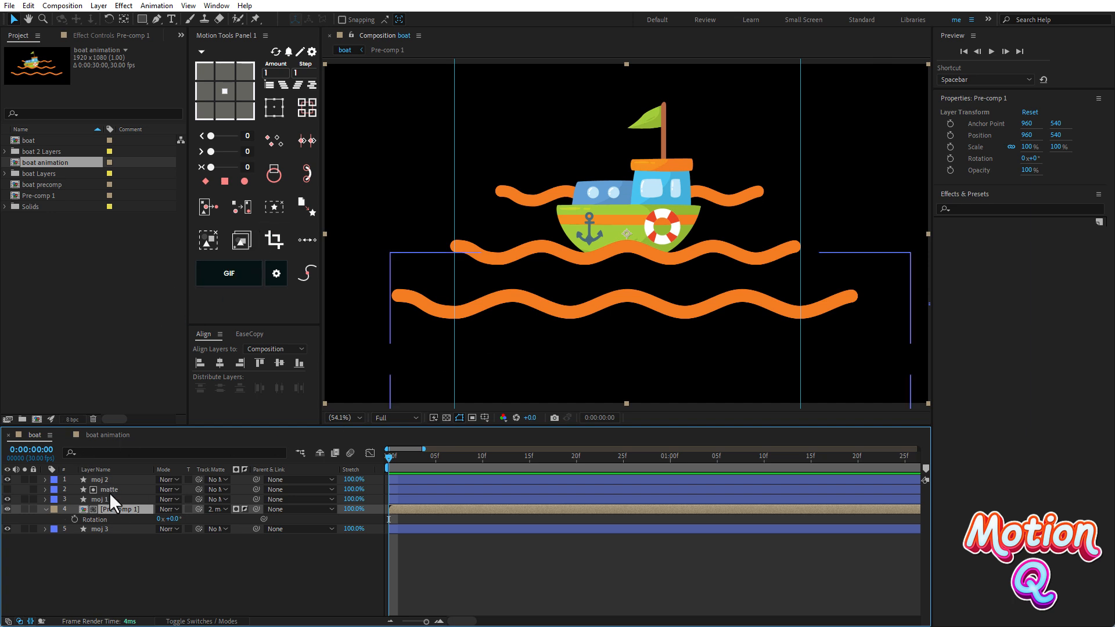
Step: Crop Pre-comp 1 to the boat's bounds with Motion Tools, then test moving the boat and undo the move
left_click(278, 243)
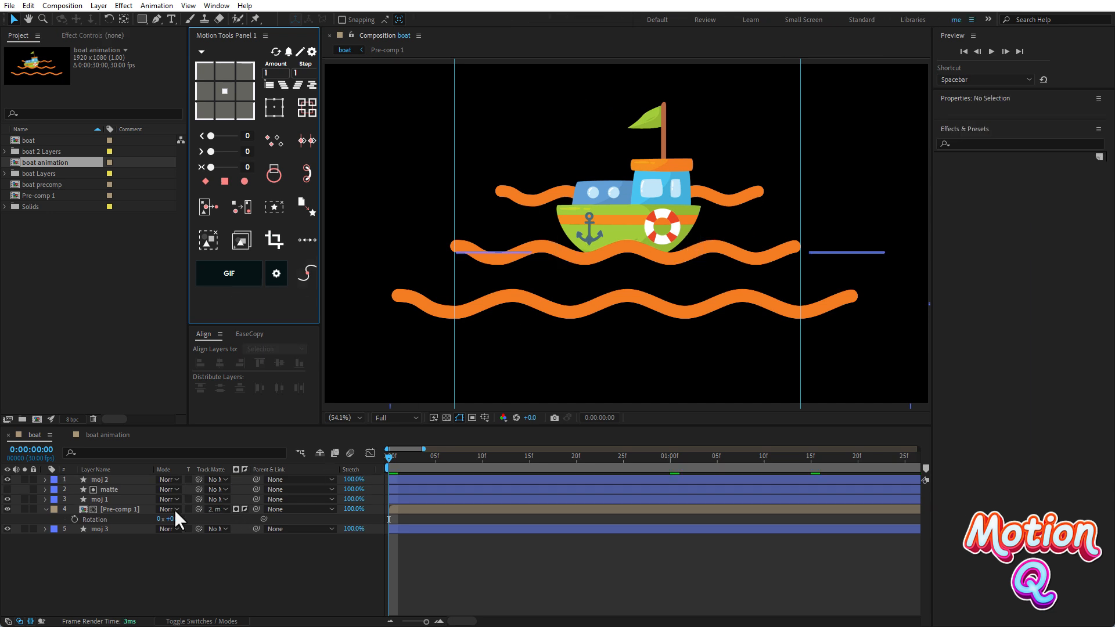
left_click(126, 508)
mouse_move(630, 185)
left_mouse_down()
mouse_move(544, 211)
mouse_move(619, 162)
mouse_move(582, 209)
mouse_move(617, 169)
left_mouse_up()
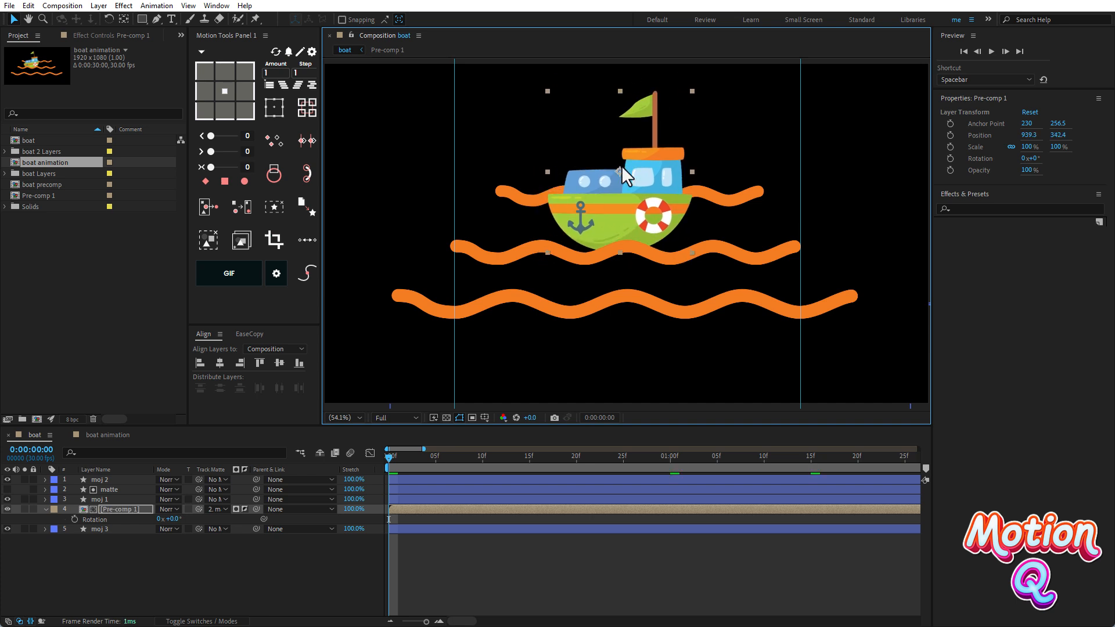
key("ctrl+z")
key("ctrl+z")
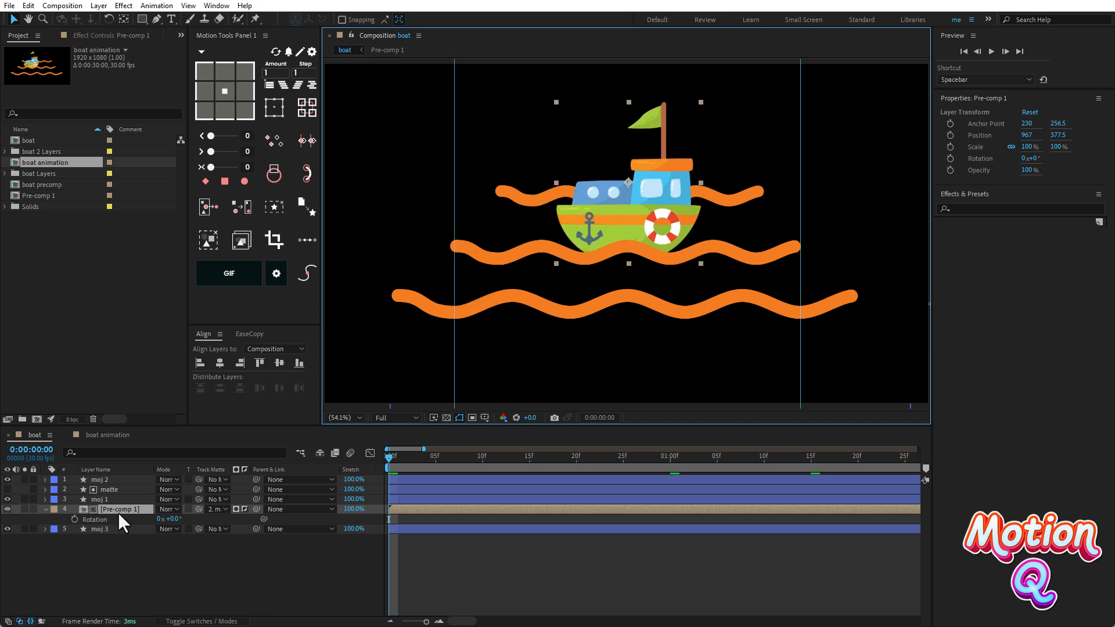
Step: Reveal Position alongside Rotation for Pre-comp 1 and start keyframing both properties at 0 seconds
left_click_drag(398, 458, 336, 459)
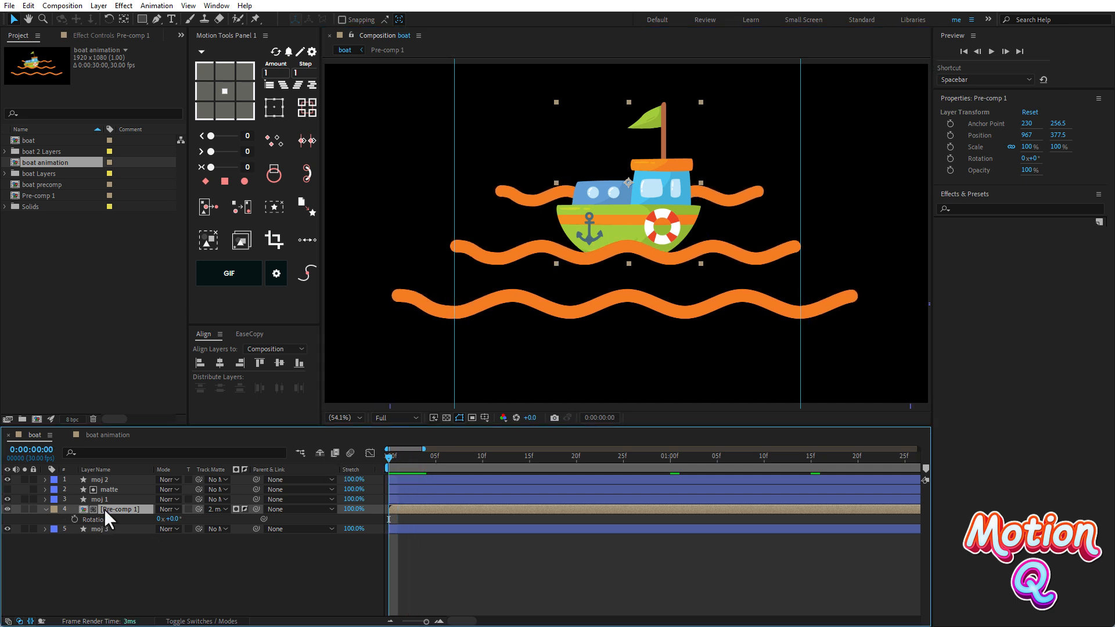
key("shift+p")
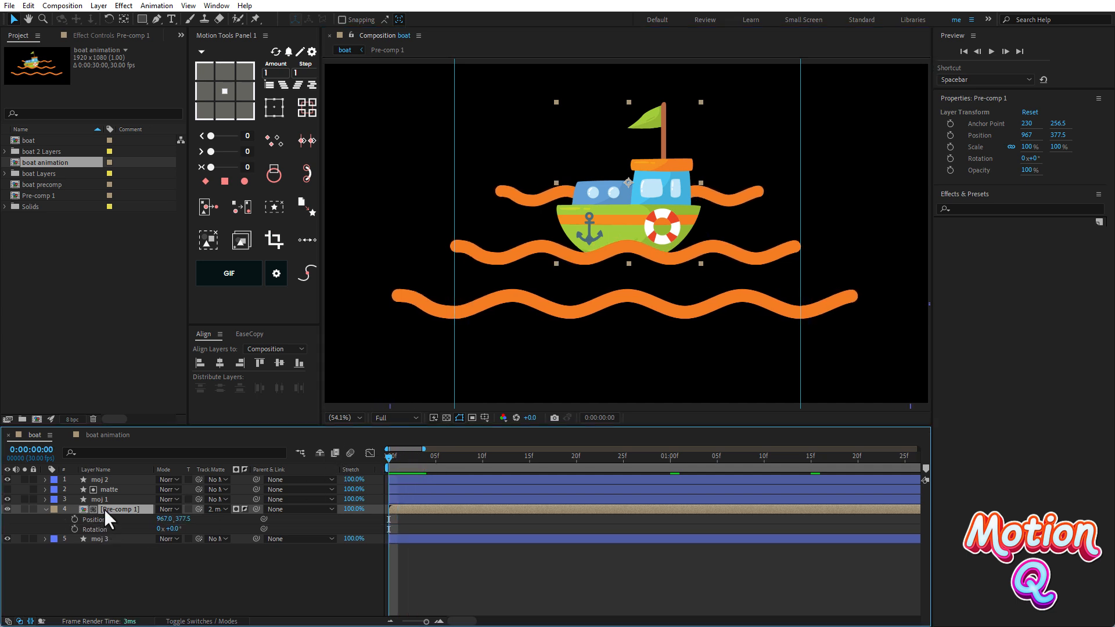
left_click(75, 518)
left_click(74, 528)
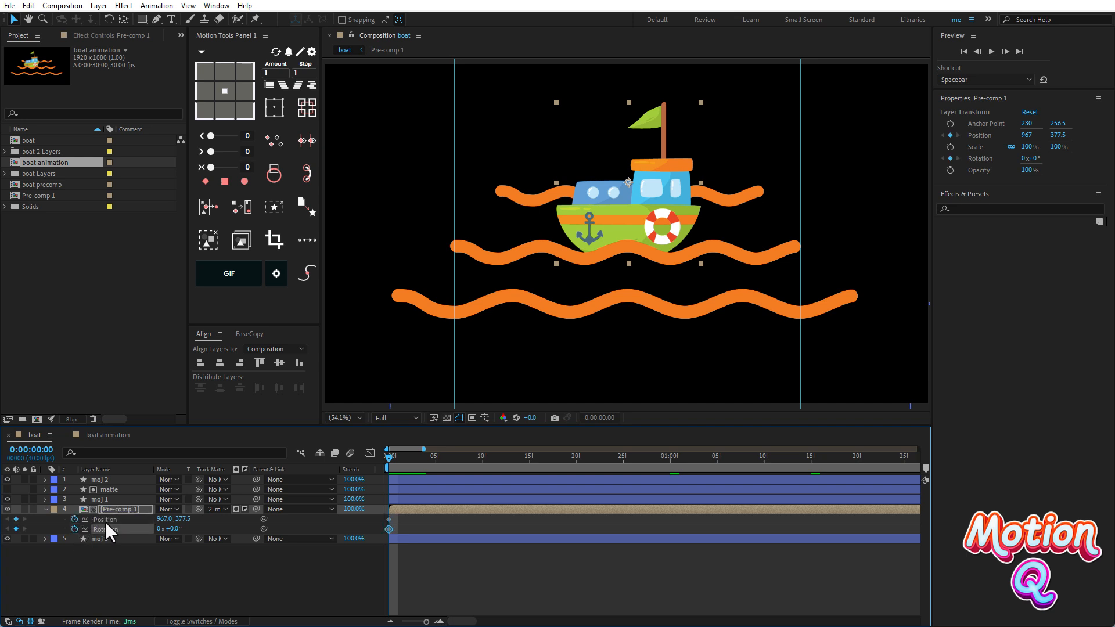
Step: Nudge the boat pre-comp left at 0 seconds until its Position is 747, 377.5
key("Left")
key("Left")
key("Left")
key("Left")
key("Left")
key("Left")
key("Left")
key("Left")
key("Left")
key("Left")
key("Left")
key("Left")
key("Left")
key("Left")
key("Left")
key("Left")
key("Left")
key("Left")
key("Left")
key("Left")
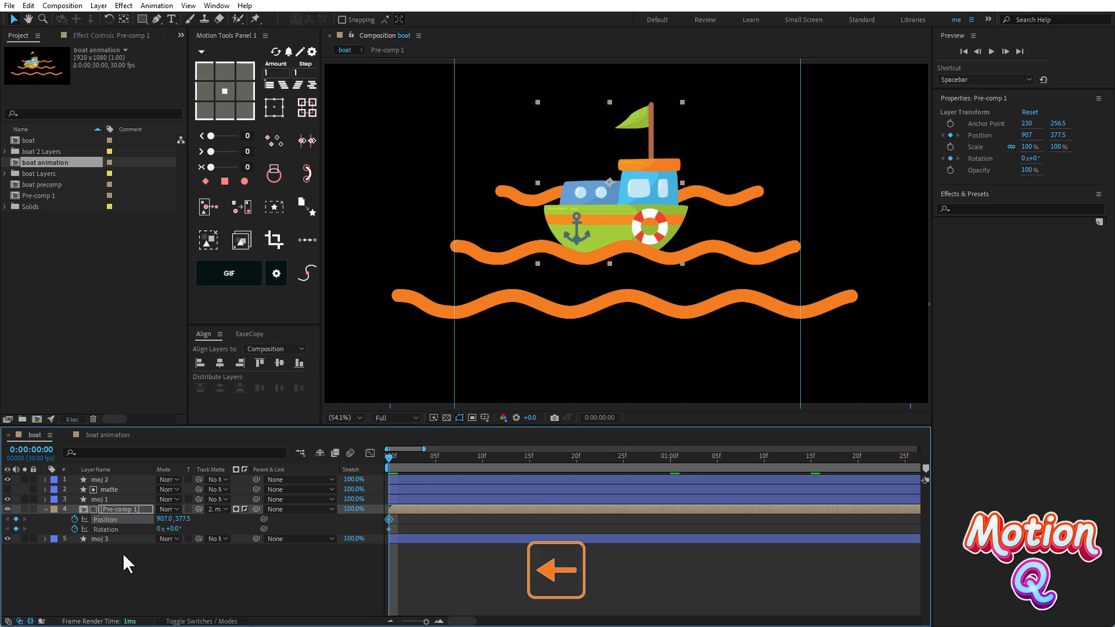
Step: At 1 second, nudge the boat pre-comp right until its Position is 1127, 377.5
left_click_drag(482, 457, 671, 458)
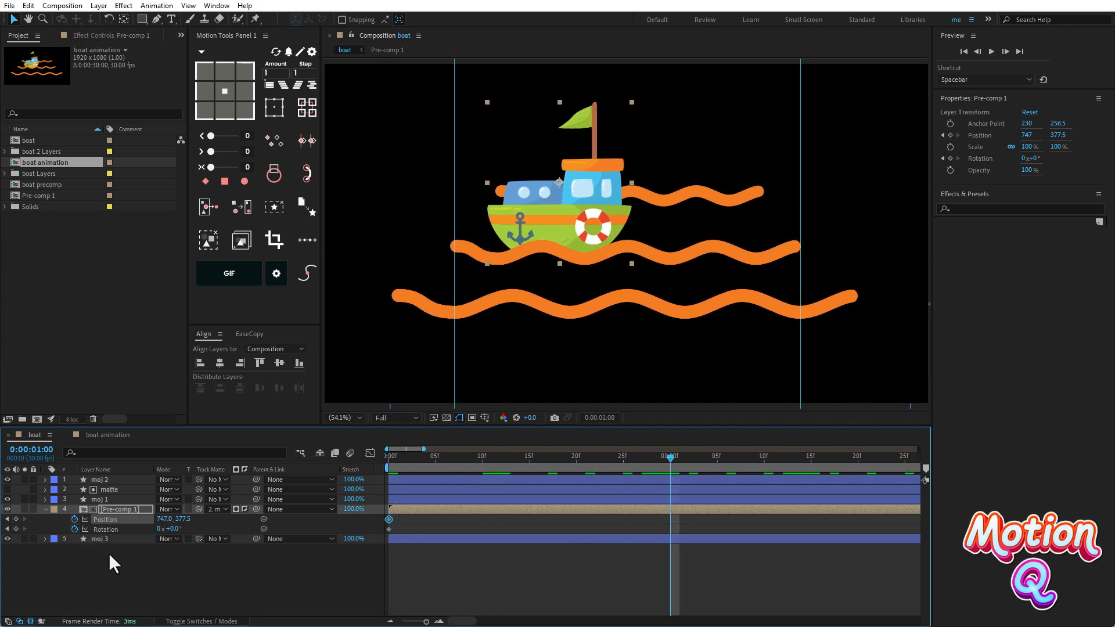
key("shift+Right")
key("shift+Right")
key("shift+Right")
key("shift+Right")
key("shift+Right")
key("shift+Right")
key("shift+Right")
key("shift+Right")
key("shift+Right")
key("shift+Right")
key("shift+Right")
key("shift+Right")
key("shift+Right")
key("shift+Right")
key("shift+Right")
key("shift+Right")
key("shift+Right")
key("shift+Right")
key("shift+Right")
key("shift+Right")
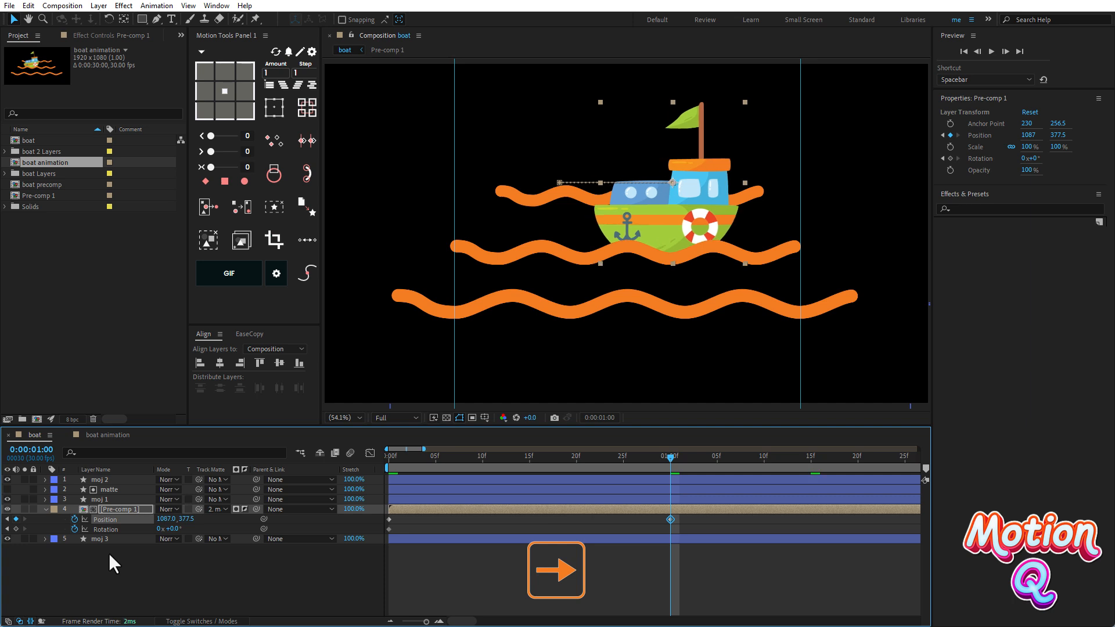
key("shift+Right")
key("shift+Right")
key("shift+Right")
key("shift+Right")
Step: Return to 0 seconds and set Pre-comp 1's Rotation to -16°
left_click_drag(404, 458, 378, 459)
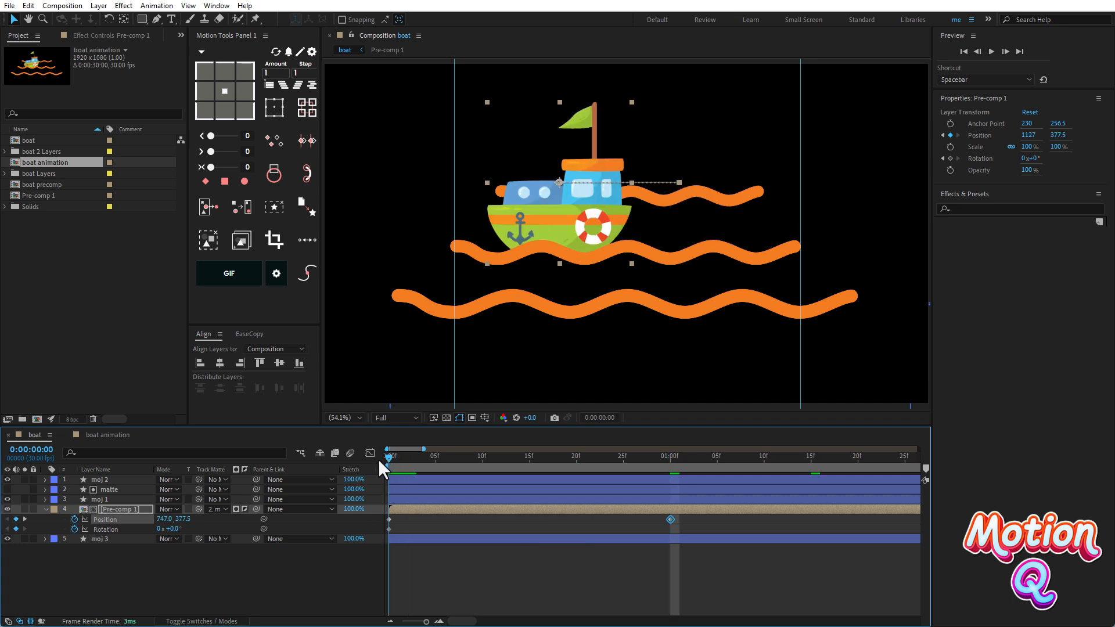
left_click_drag(175, 529, 169, 530)
left_click(171, 528)
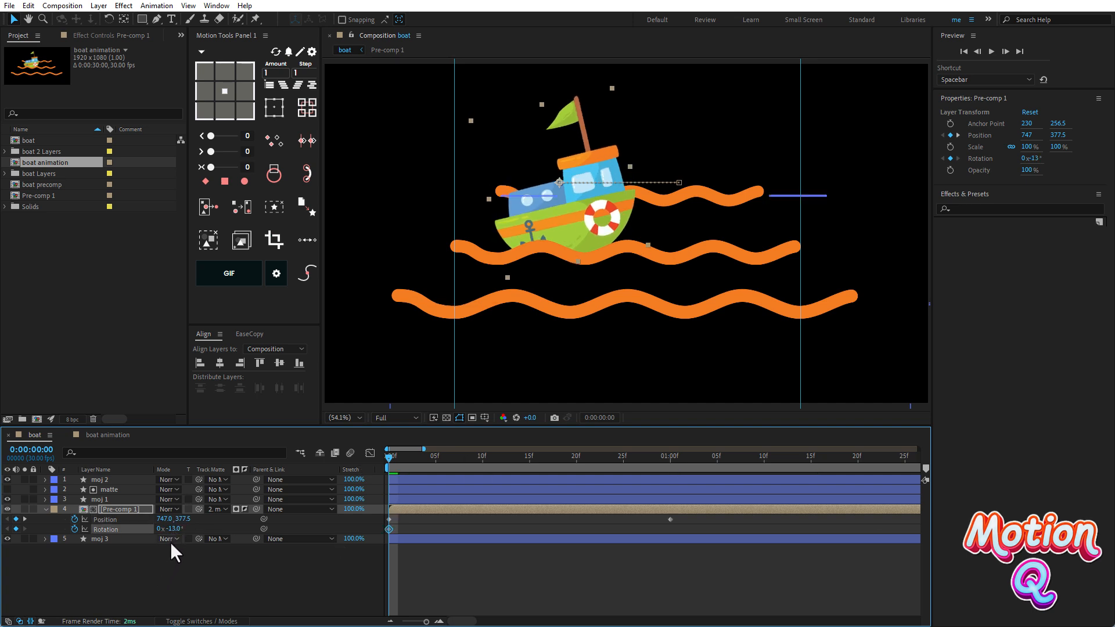
type("-1")
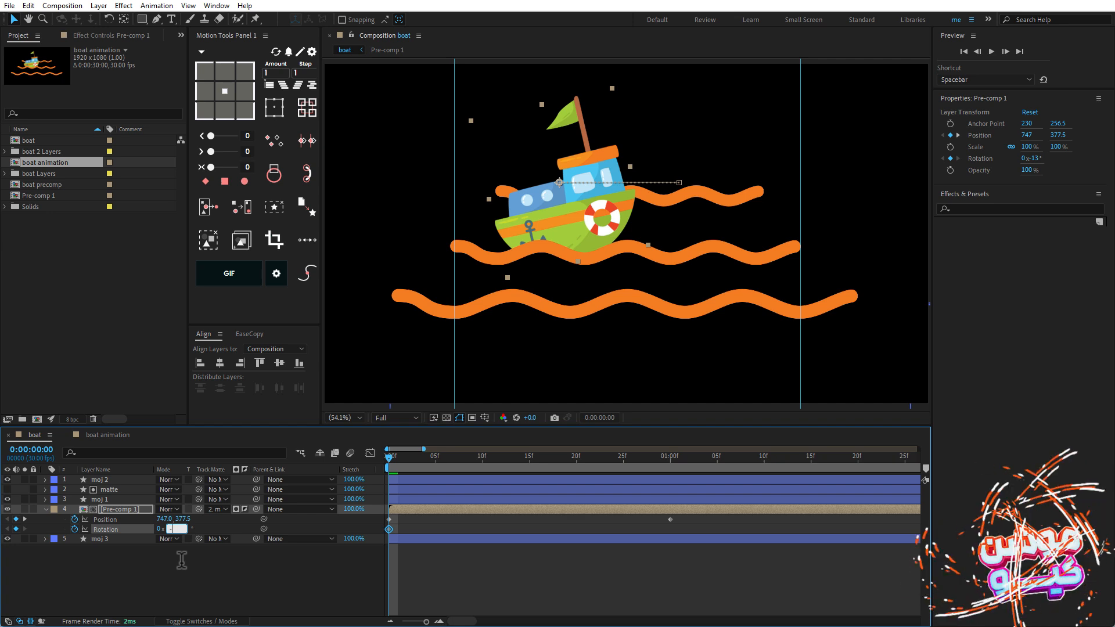
type("6")
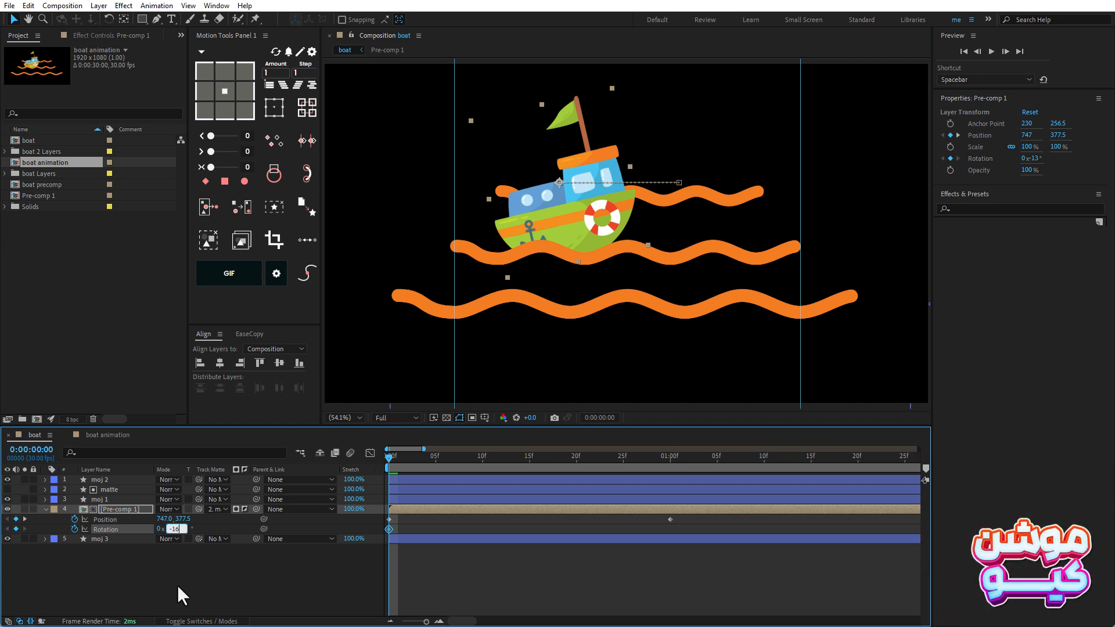
key("Return")
Step: Set Pre-comp 1's Rotation to 16° at 1 second and return to the start of the timeline
left_click_drag(491, 465, 670, 465)
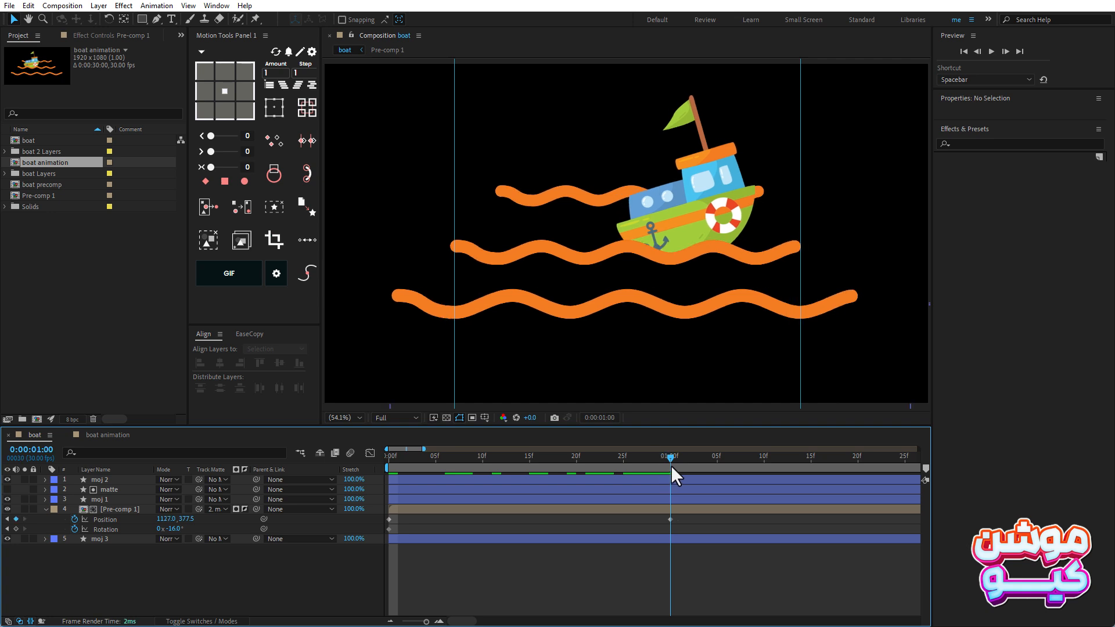
left_click(174, 529)
type("16")
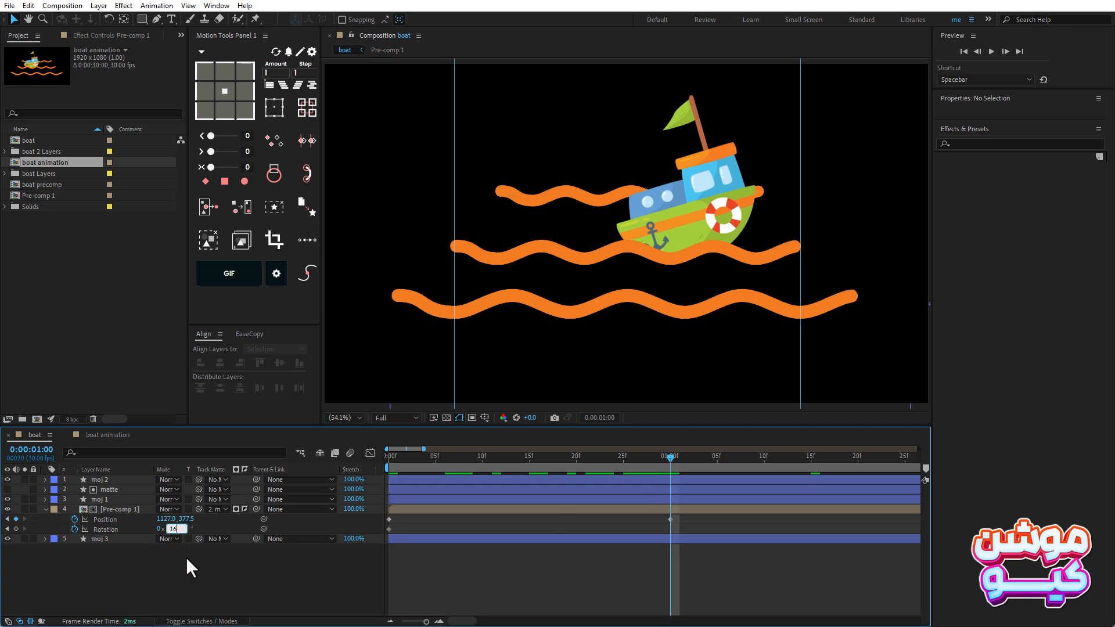
key("Return")
mouse_move(388, 460)
left_mouse_down()
mouse_move(660, 467)
mouse_move(389, 465)
left_mouse_up()
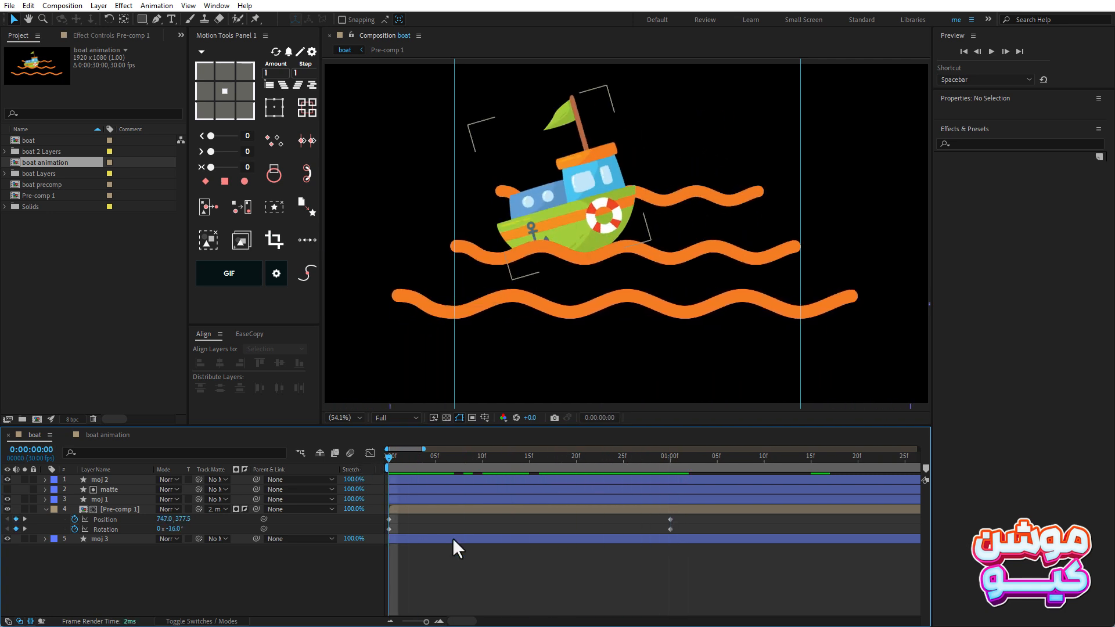
Step: Copy Pre-comp 1's first Position and Rotation keyframes to 2 seconds
key("minus")
left_click_drag(553, 456, 710, 460)
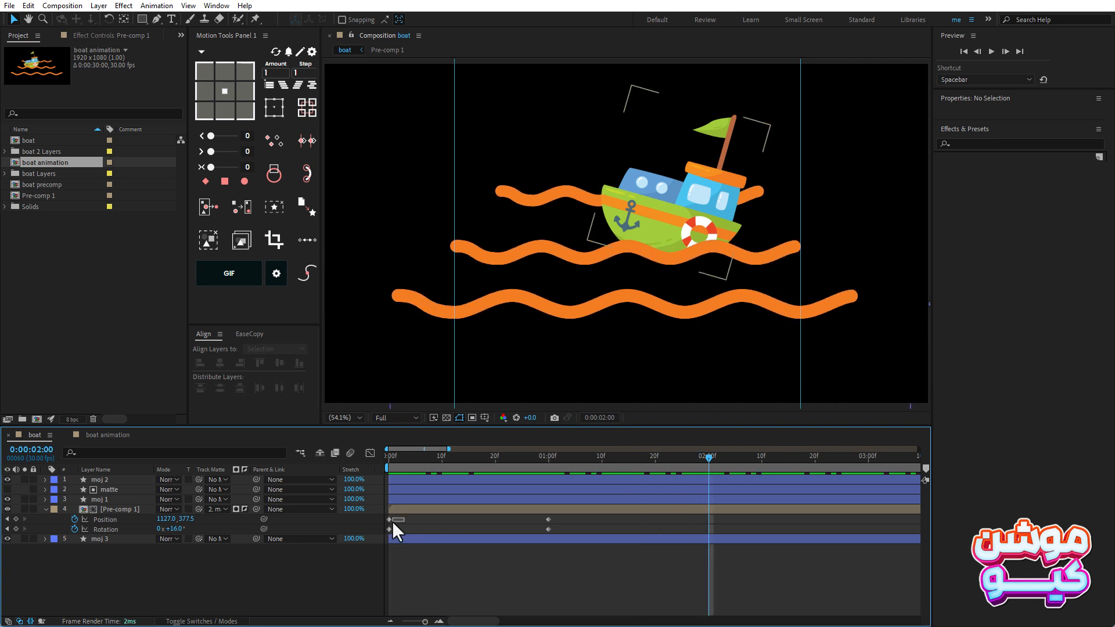
left_click_drag(392, 521, 367, 549)
key("ctrl+c")
key("ctrl+v")
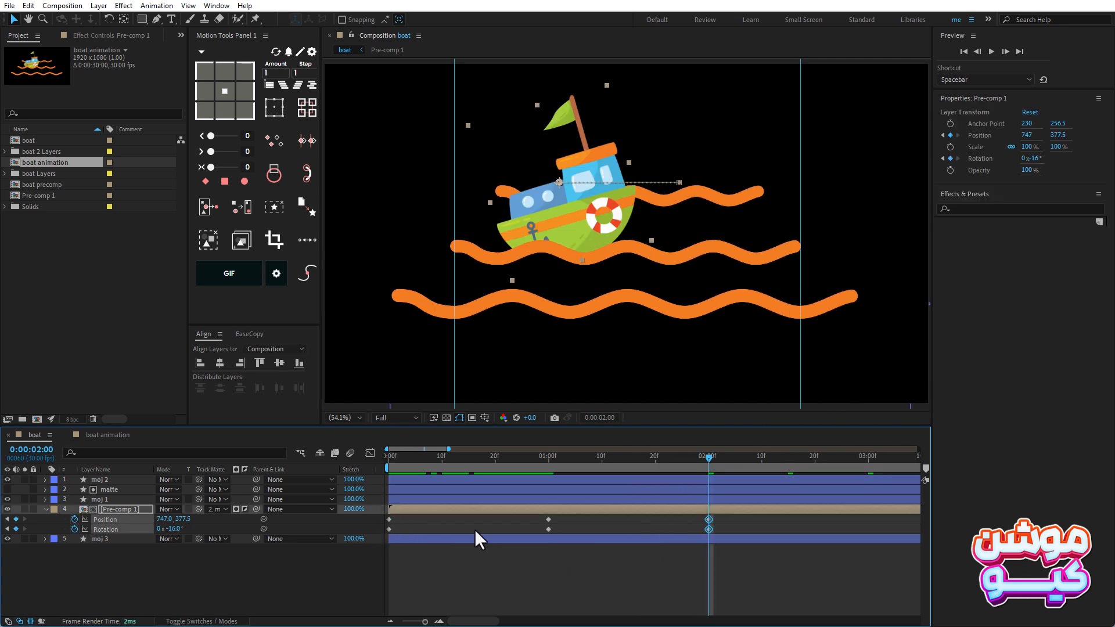
Step: Apply Easy Ease to all of Pre-comp 1's Position and Rotation keyframes and preview the motion from the start
left_click(386, 462)
key("space")
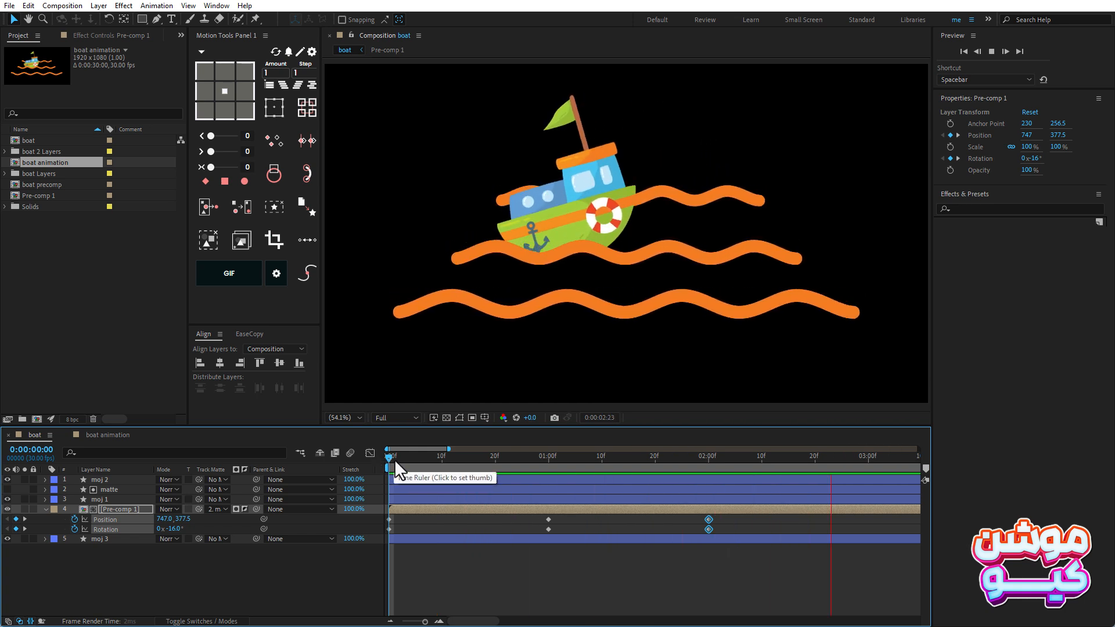
left_click(427, 459)
left_click_drag(724, 516, 383, 533)
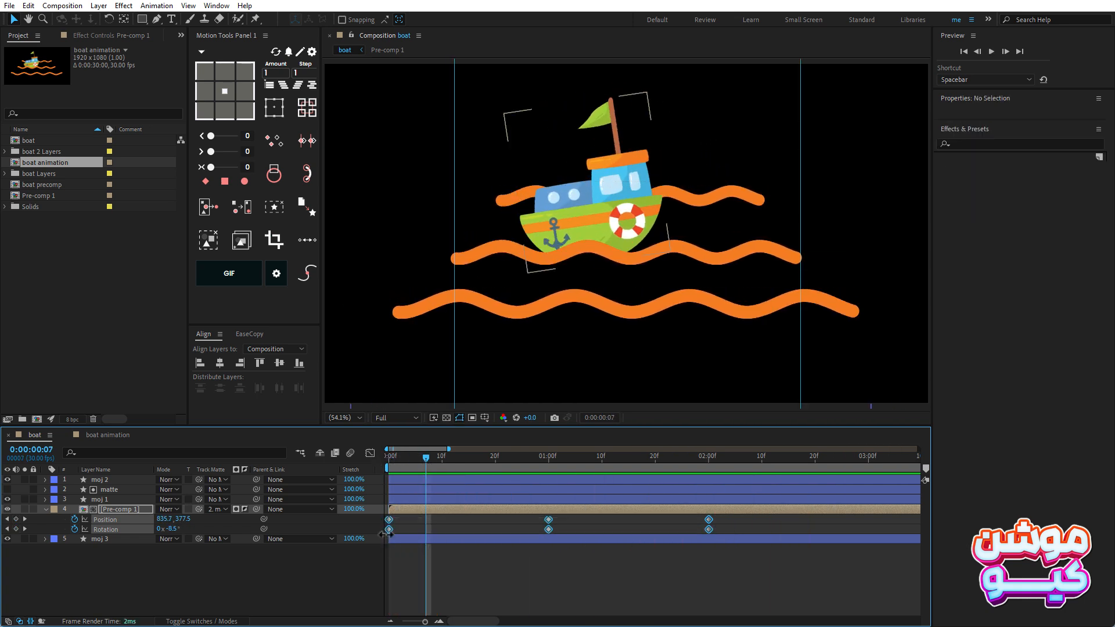
right_click(387, 529)
mouse_move(465, 522)
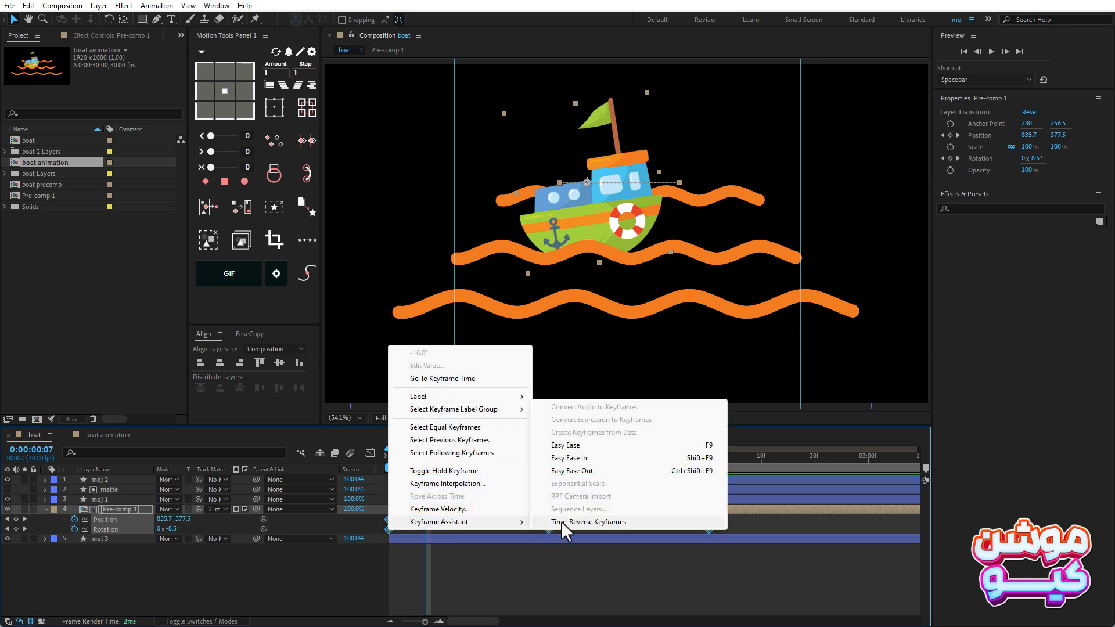
left_click(566, 445)
left_click(388, 454)
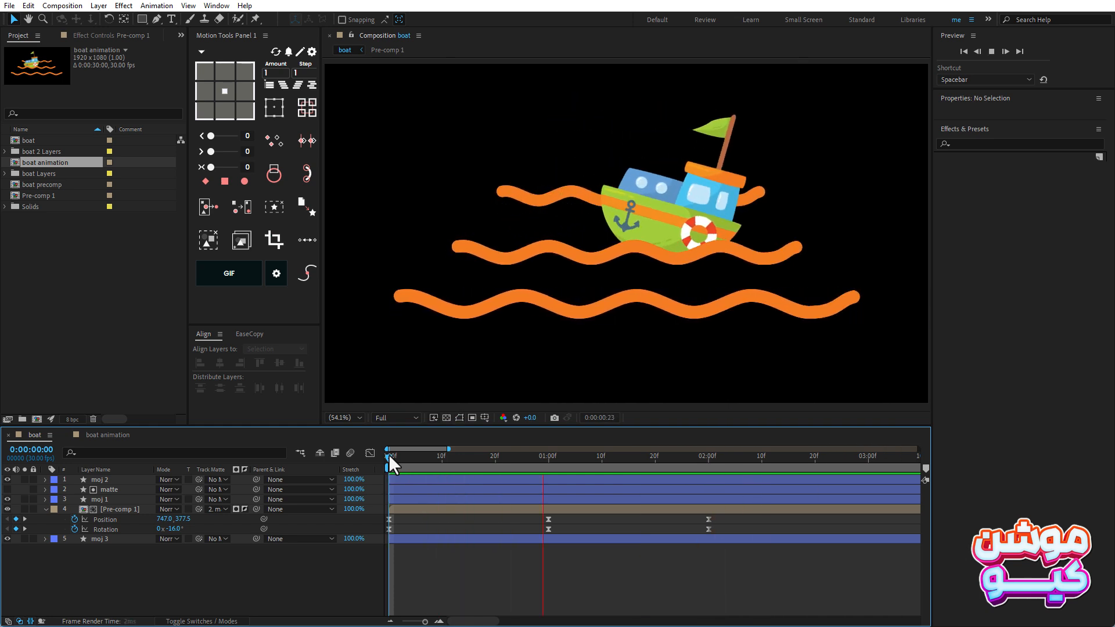
key("space")
Step: Switch Motion Tools to its Expression layout for looping Pre-comp 1's keyframes
left_click(109, 520)
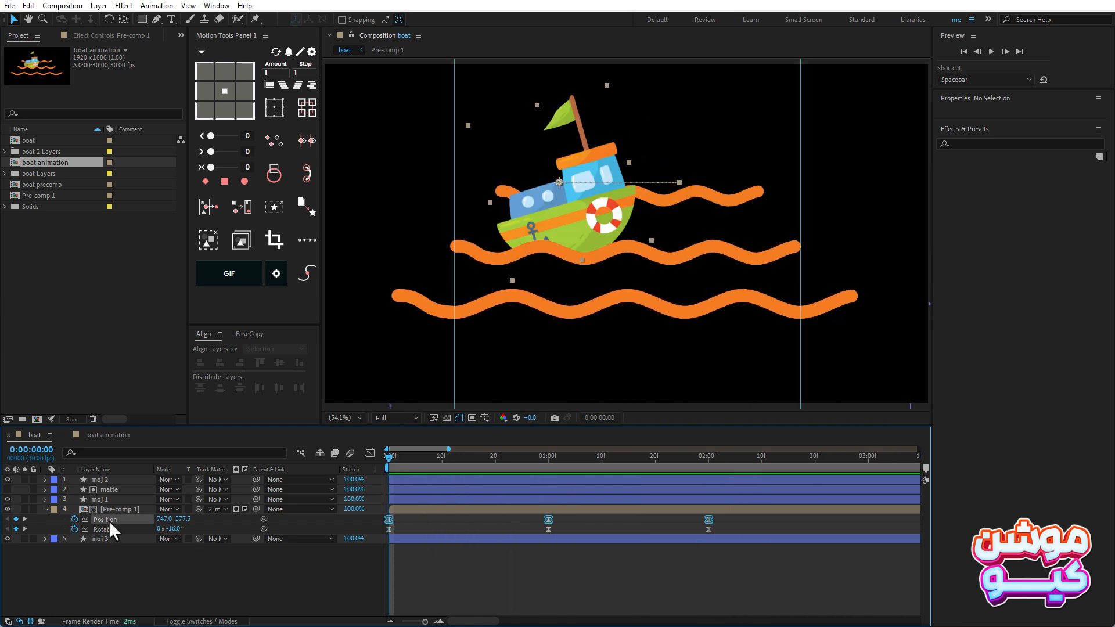
left_click(202, 52)
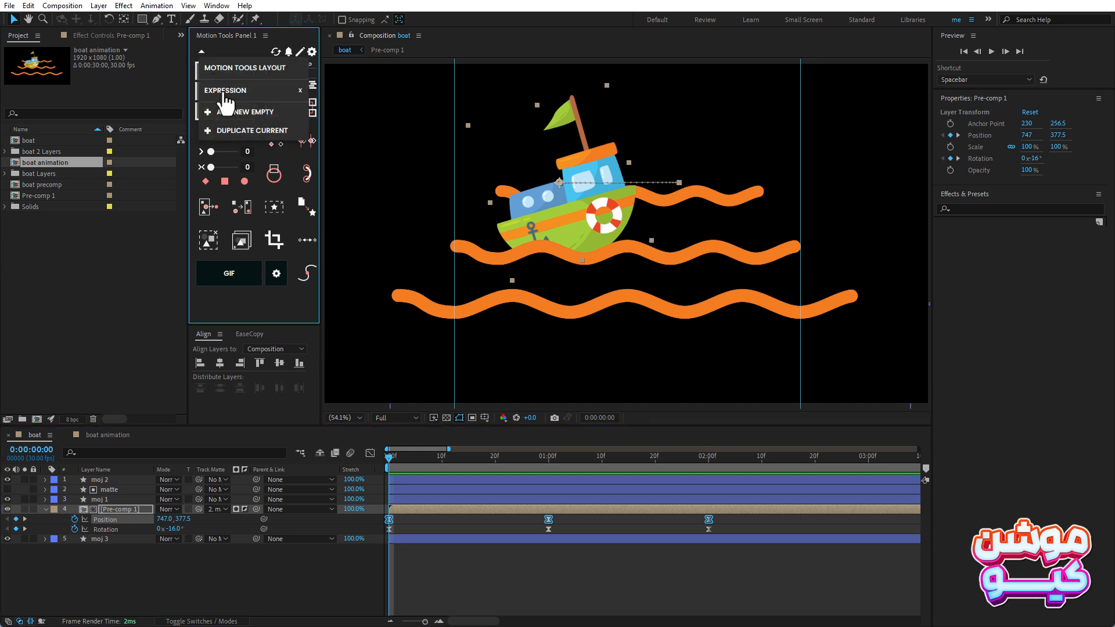
left_click(224, 92)
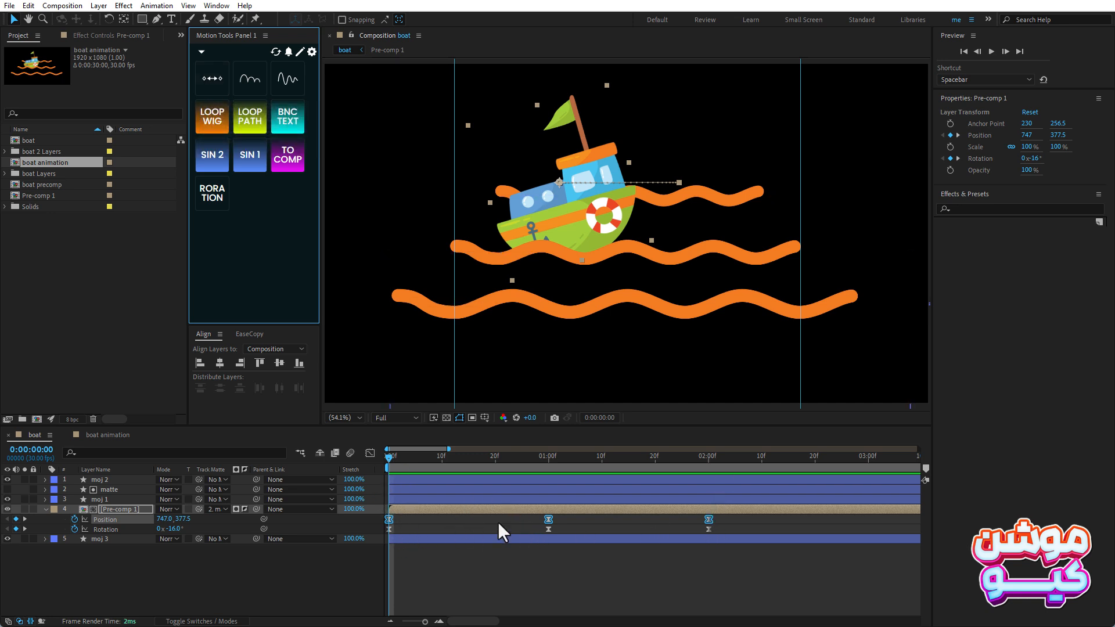
left_click_drag(570, 515, 371, 535)
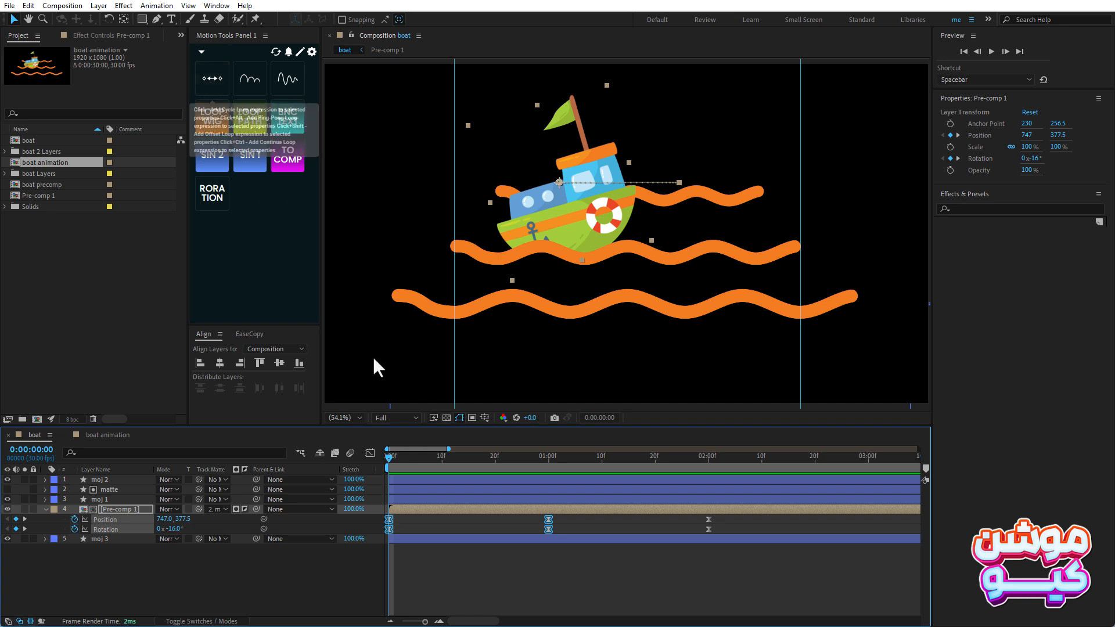
left_click(587, 530)
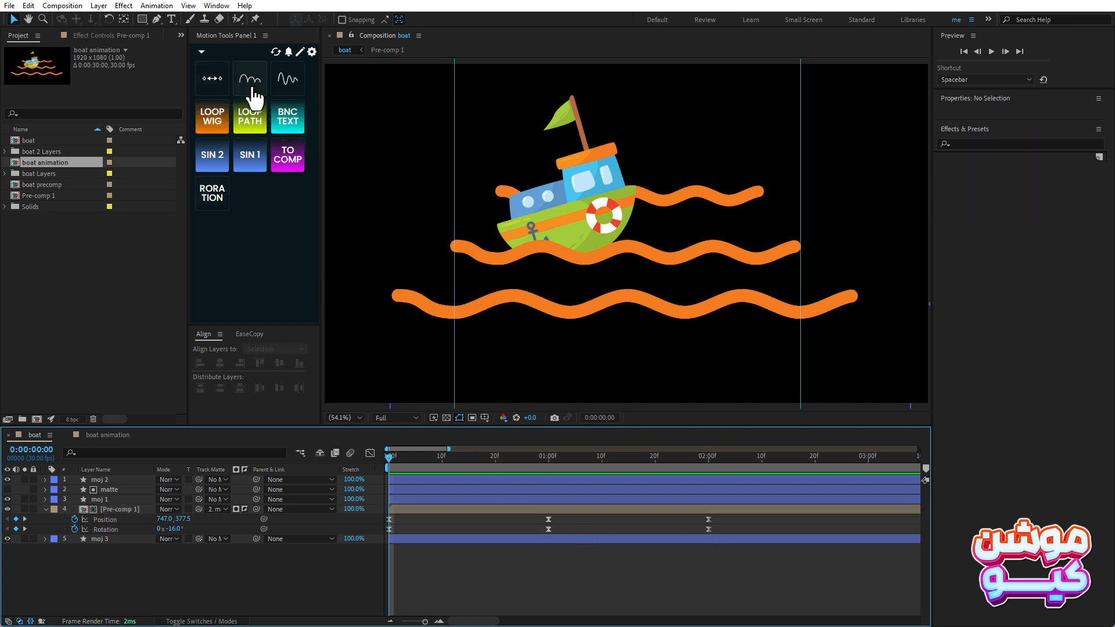
Step: Add a cycle loop expression to Pre-comp 1's Position and Rotation, and preview the loop from the start
left_click(116, 519)
left_click(215, 84)
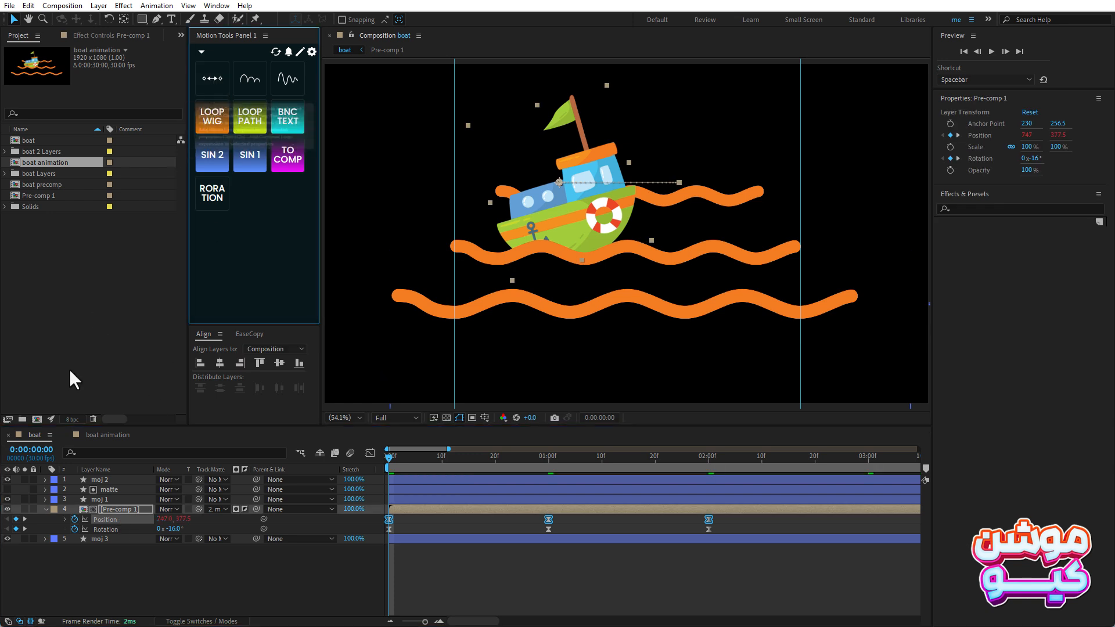
left_click(109, 529)
left_click(212, 78)
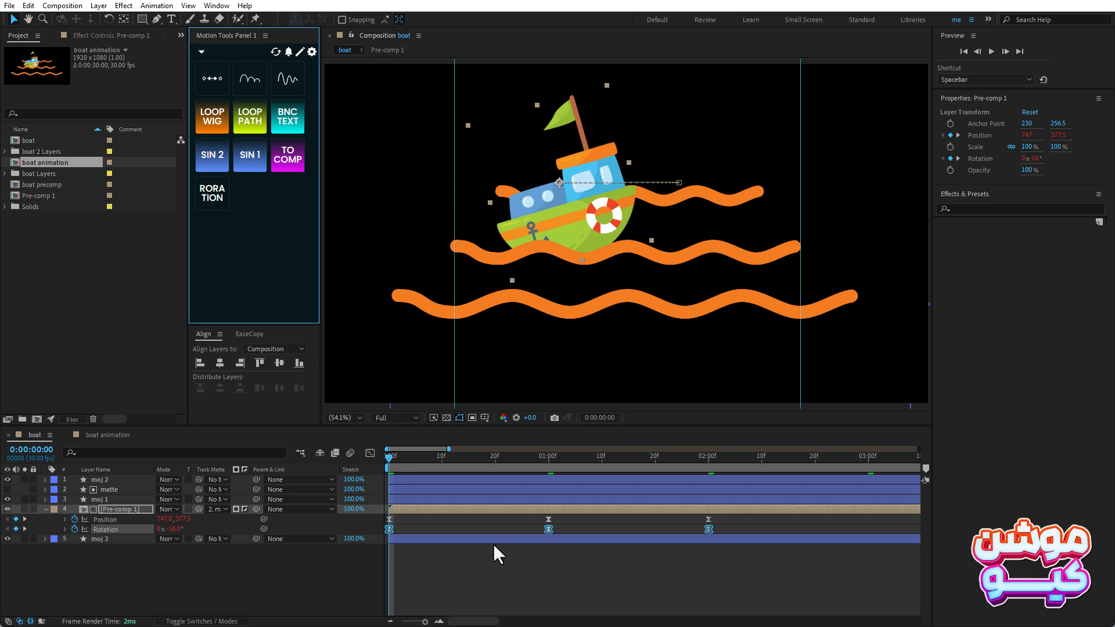
left_click(395, 456)
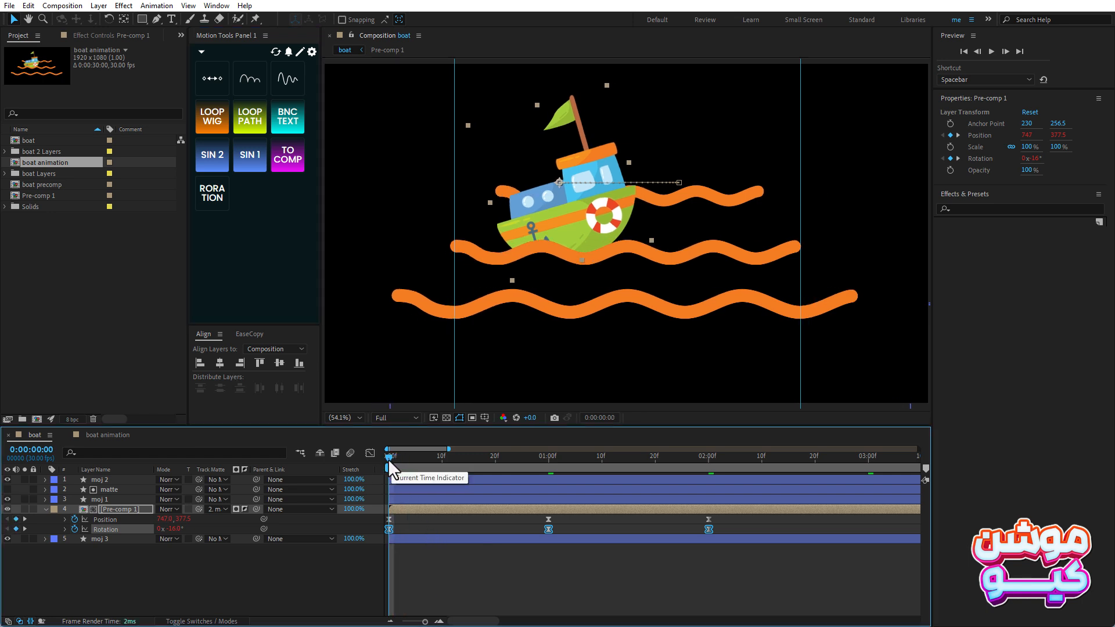
key("space")
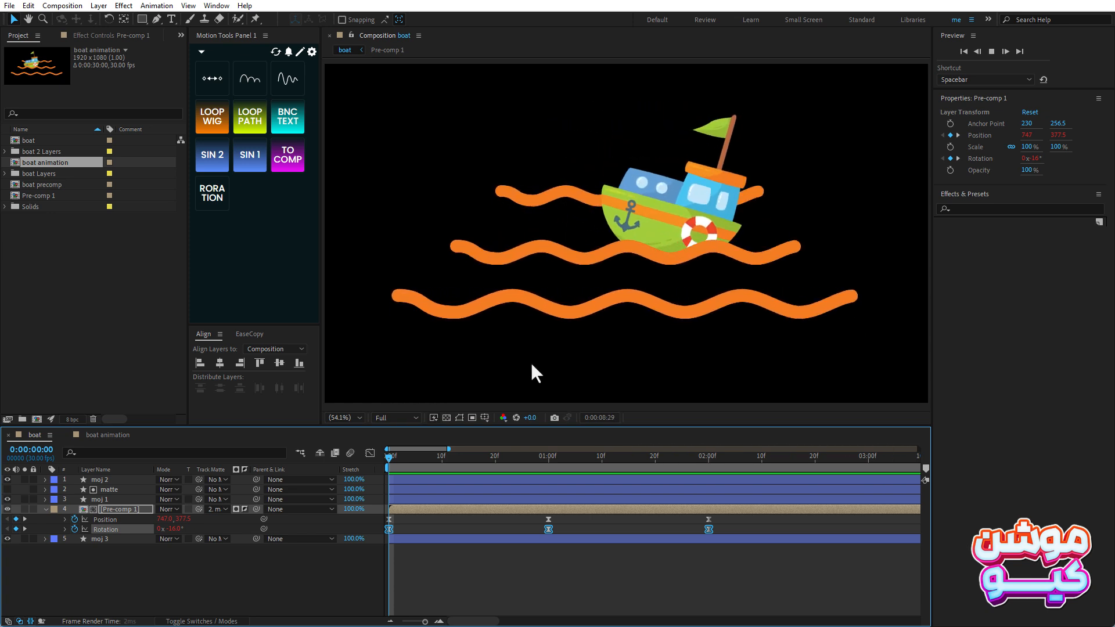
Step: Shift all of Pre-comp 1's Rotation keyframes later so the first sits at frame 6, and preview the motion
left_click(437, 530)
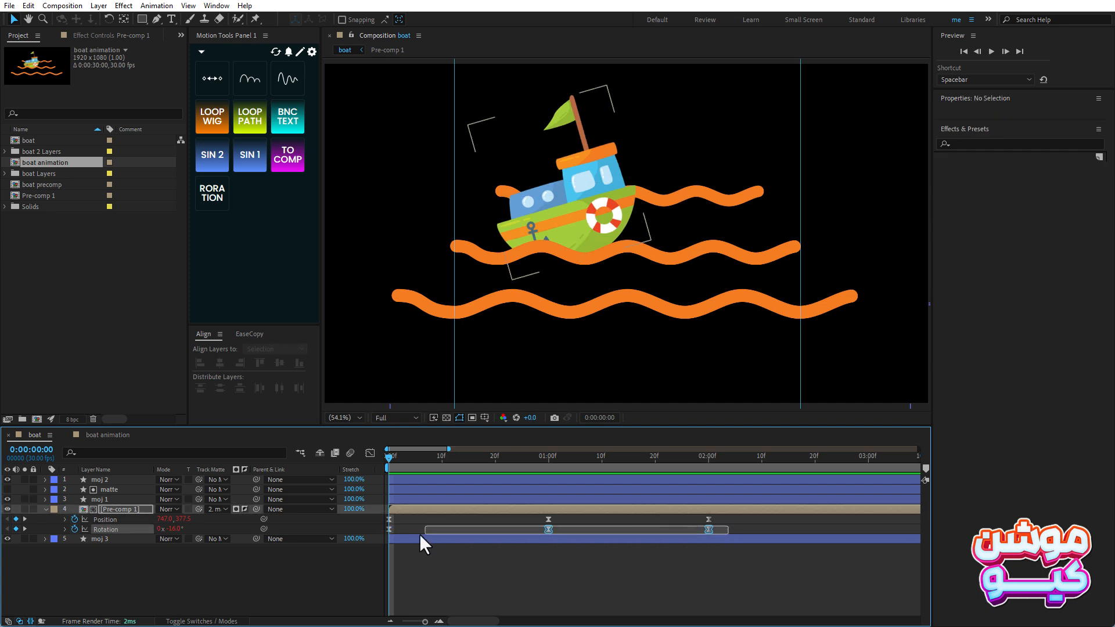
left_click_drag(388, 530, 421, 529)
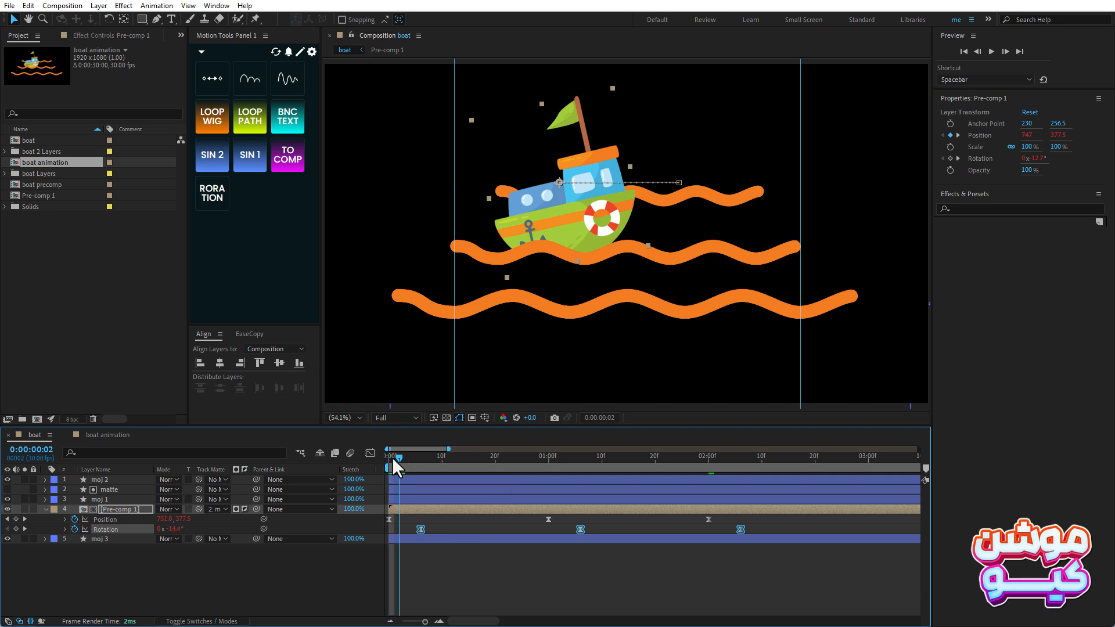
key("space")
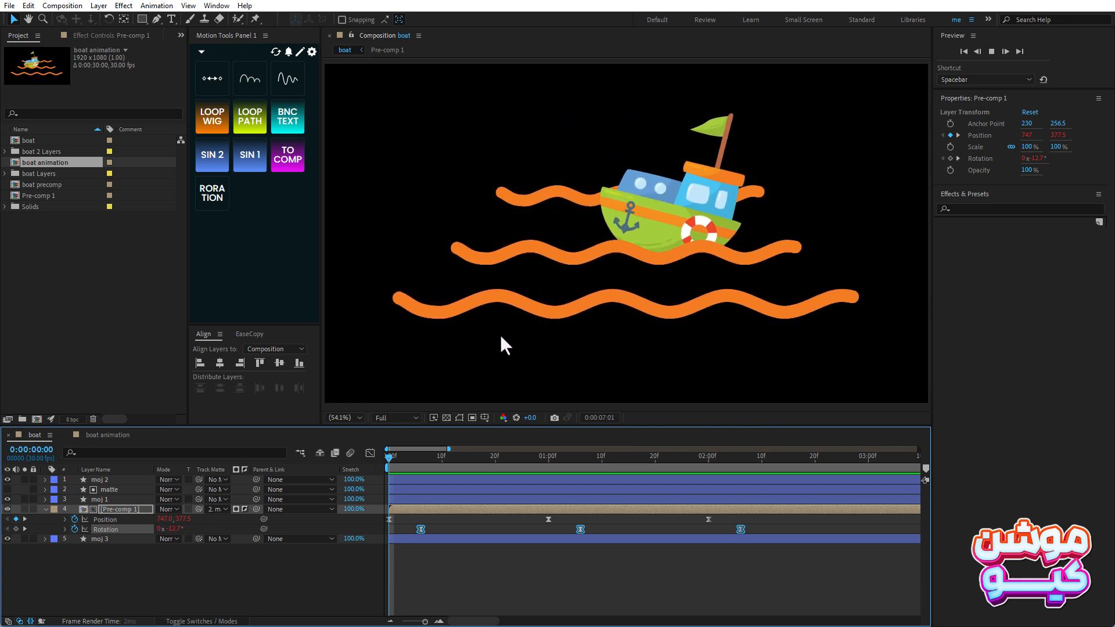
Step: Shift all of Pre-comp 1's Rotation keyframes so the first sits at frame 10, and preview the loop from the start
left_click(421, 454)
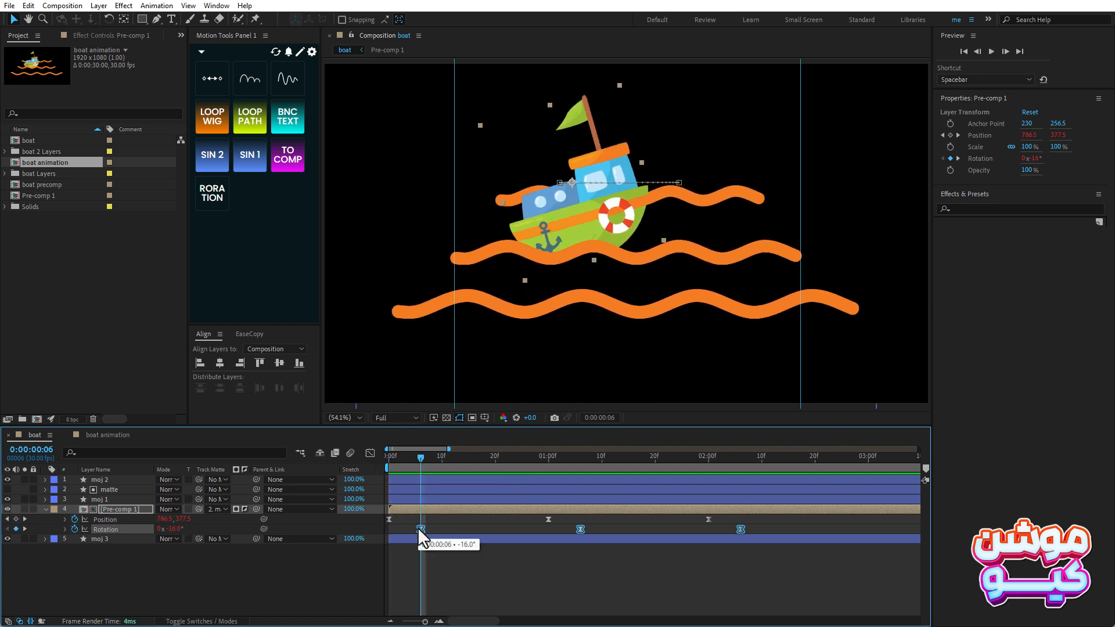
left_click_drag(418, 528, 438, 528)
left_click(387, 458)
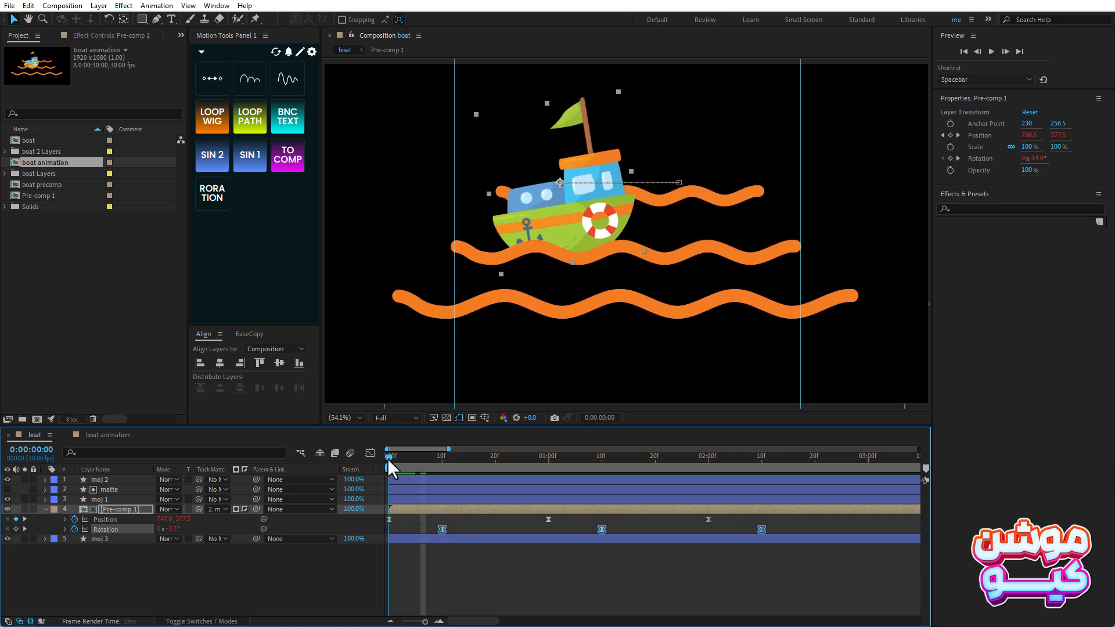
key("space")
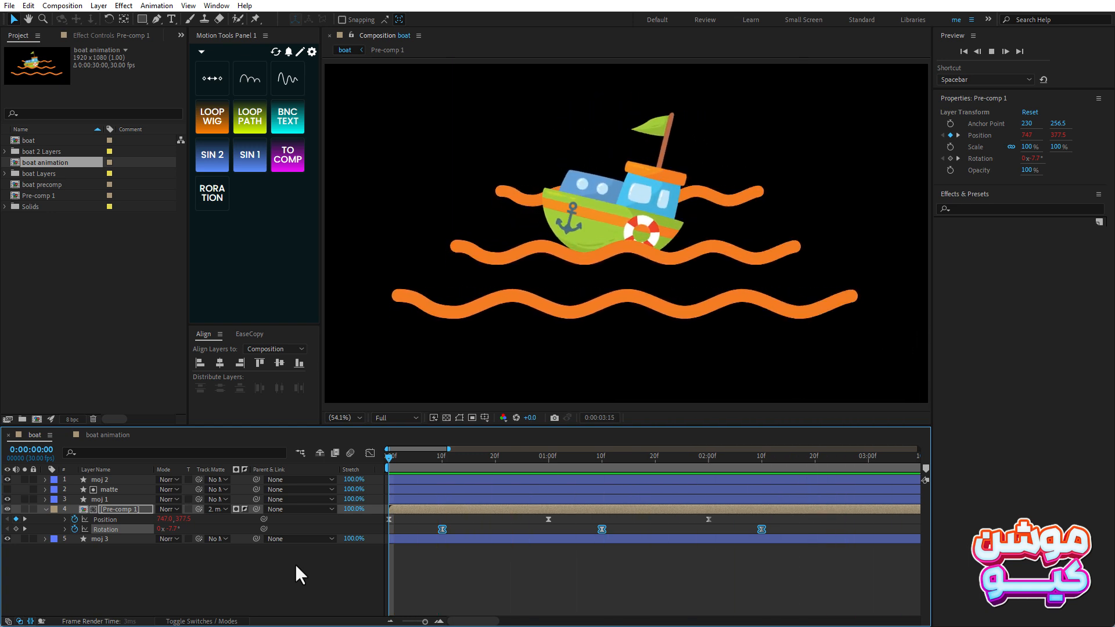
key("minus")
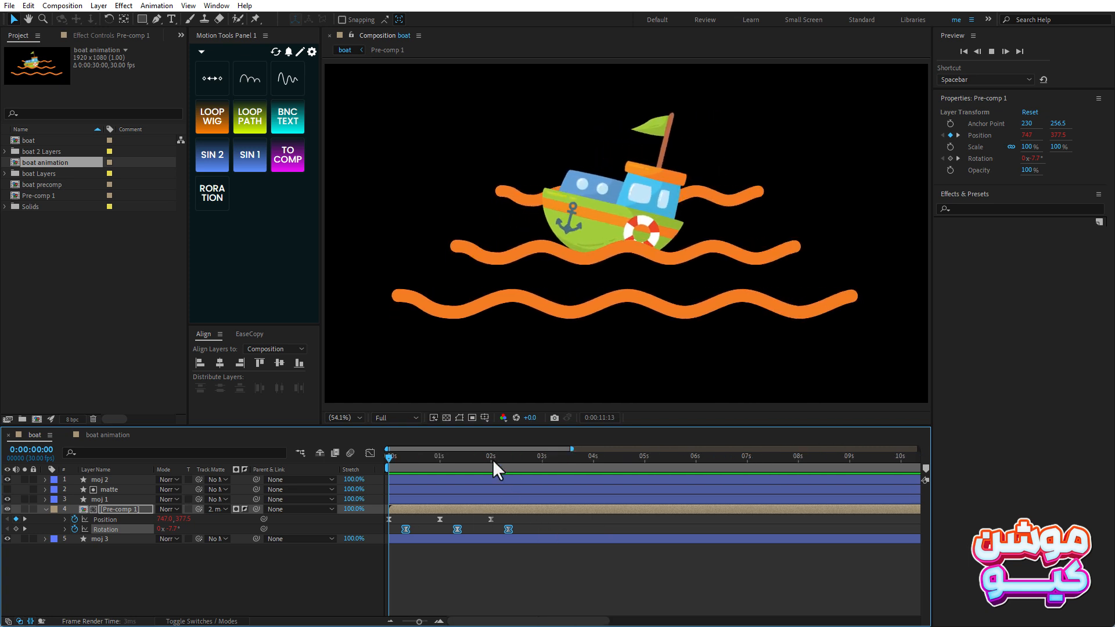
left_click_drag(493, 449, 571, 449)
key("space")
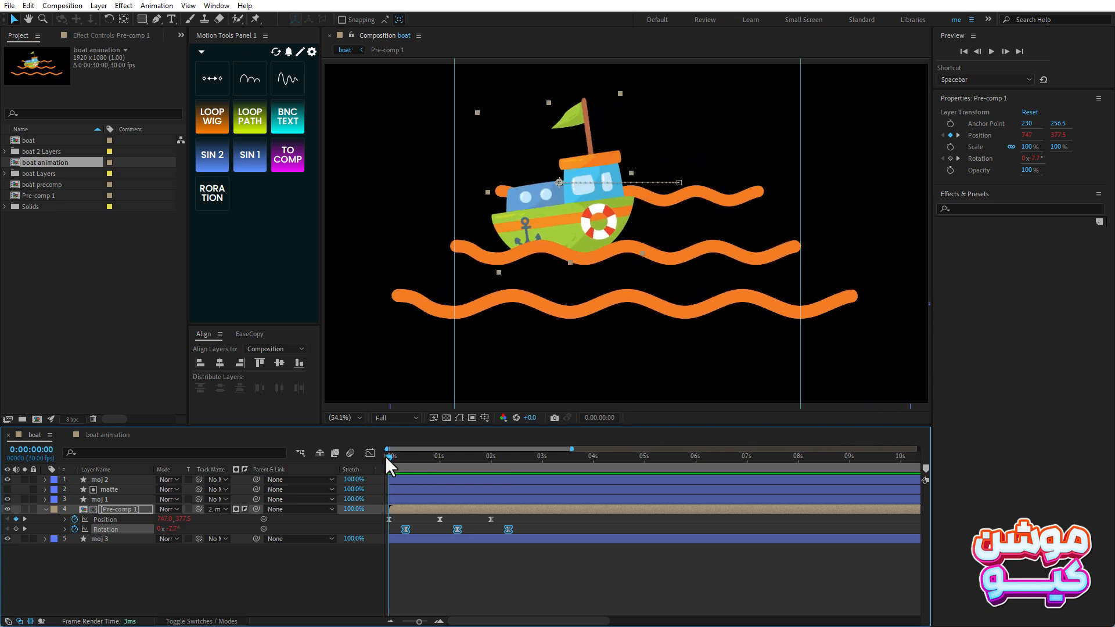
Step: Open Pre-comp 1 and create shapes from the flog vector layer
left_click(117, 511)
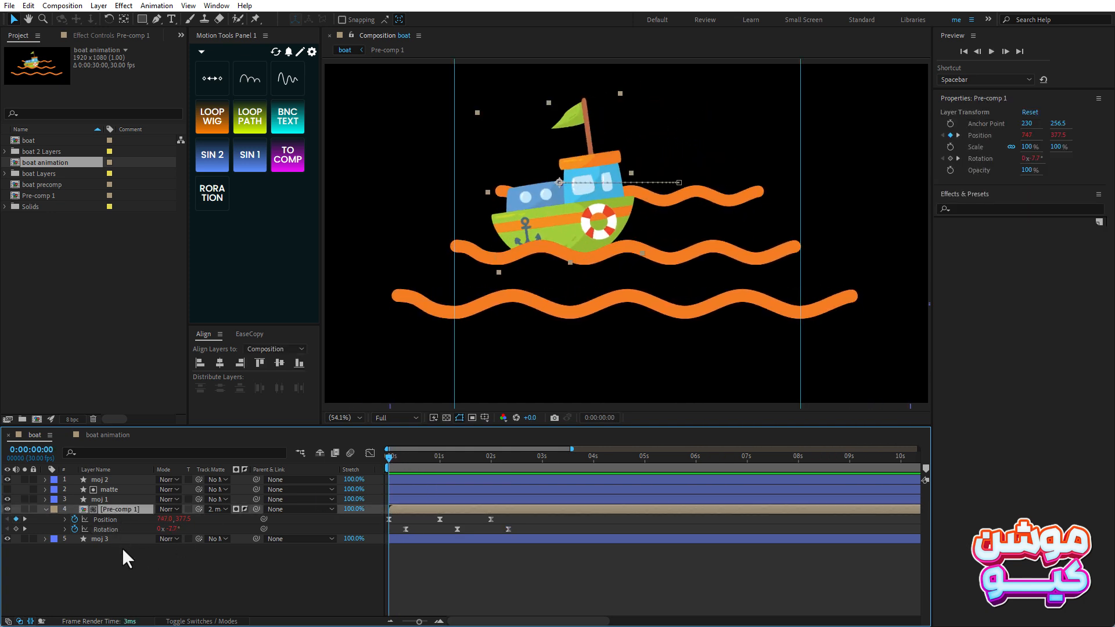
double_click(110, 511)
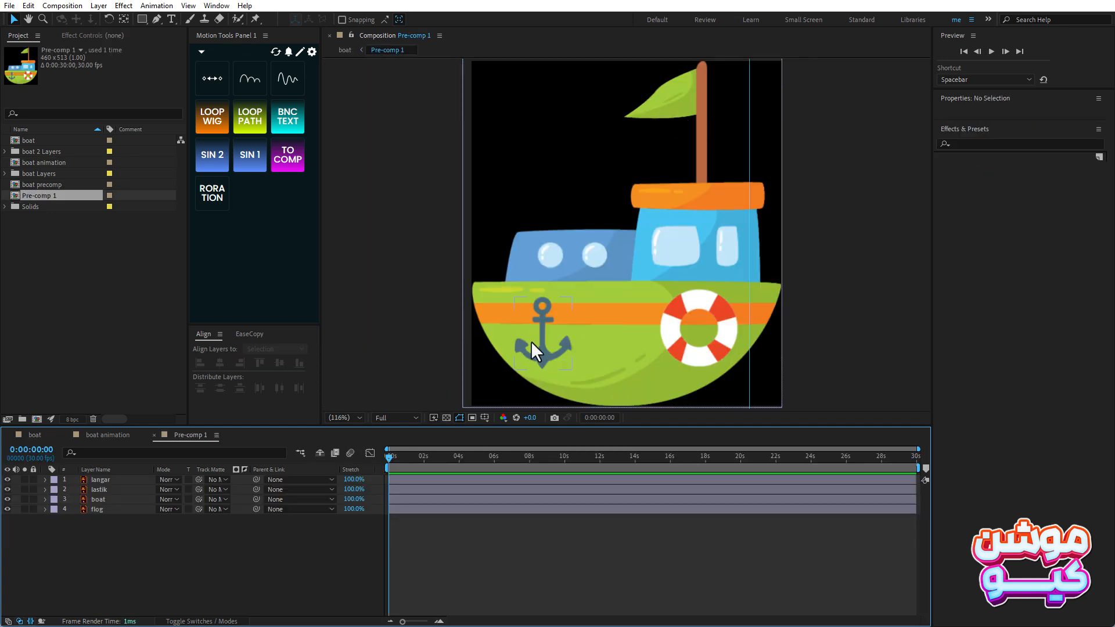
left_click(107, 509)
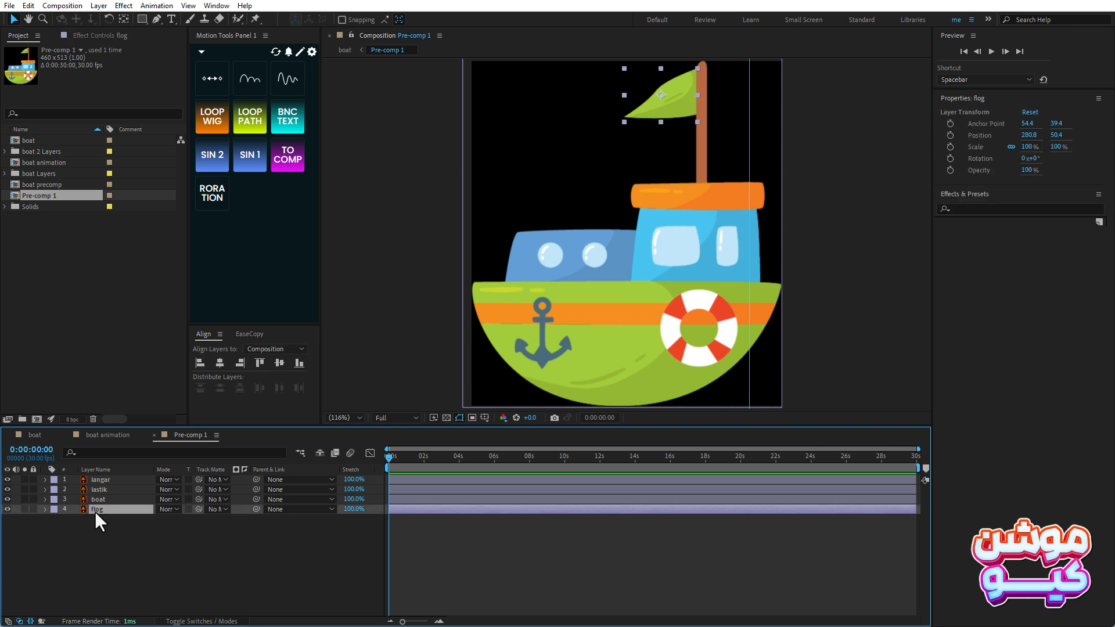
right_click(103, 509)
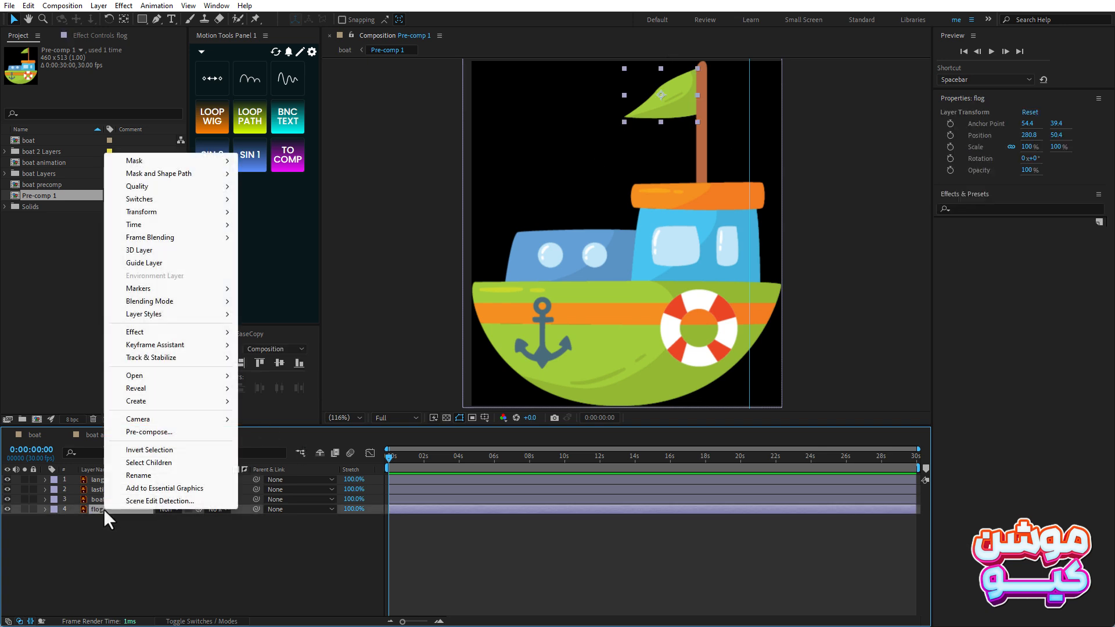
mouse_move(168, 401)
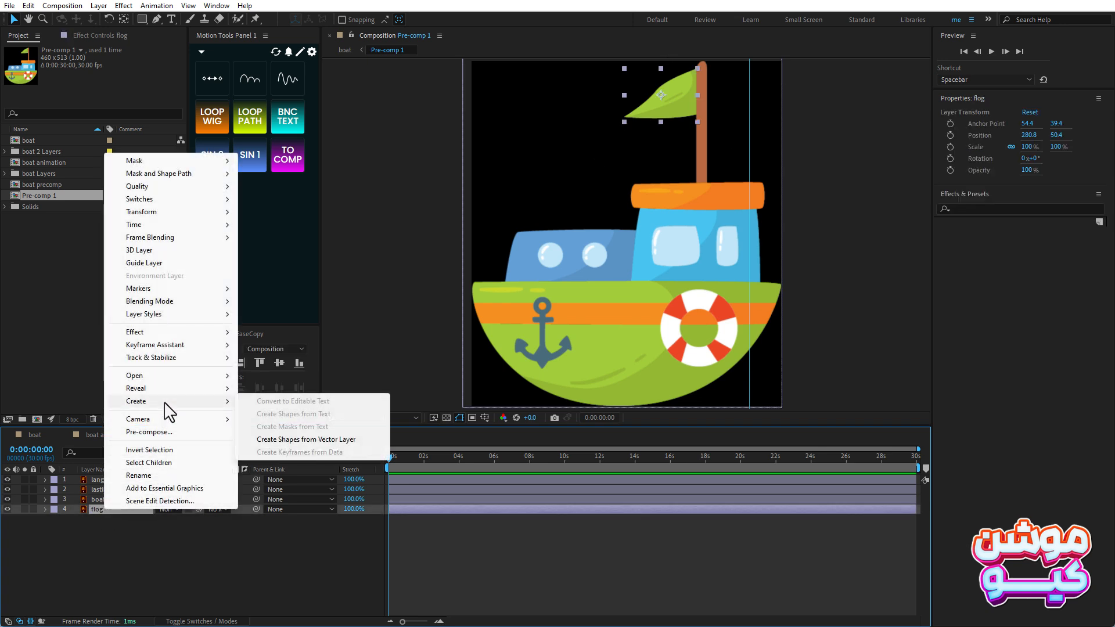
left_click(276, 440)
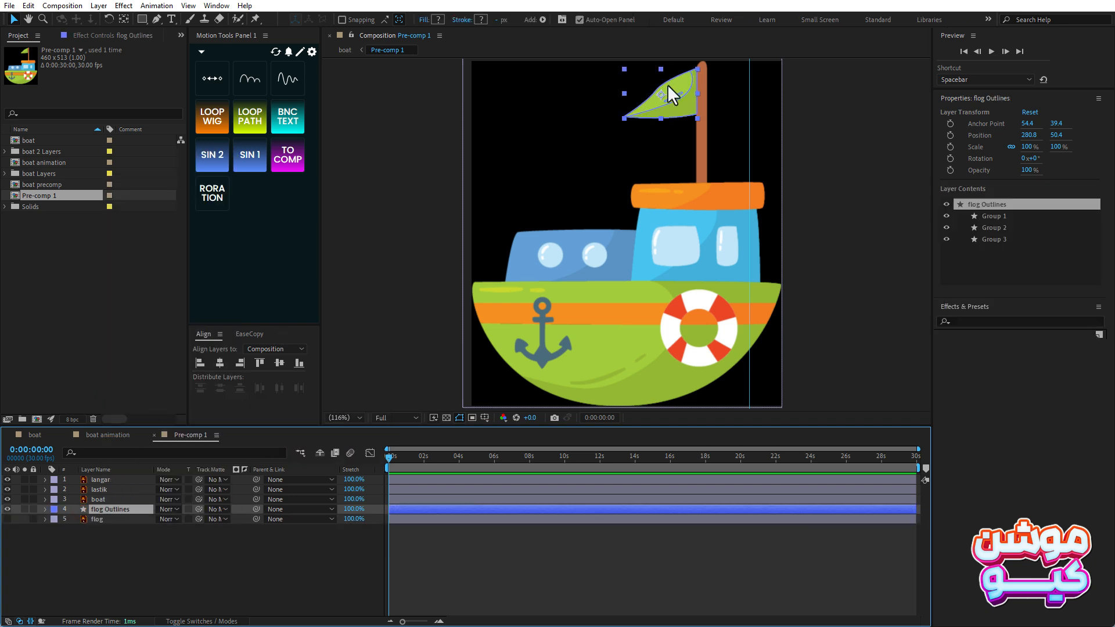
Step: Mark the original flog layer as shy and hide shy layers in the timeline
left_click(141, 590)
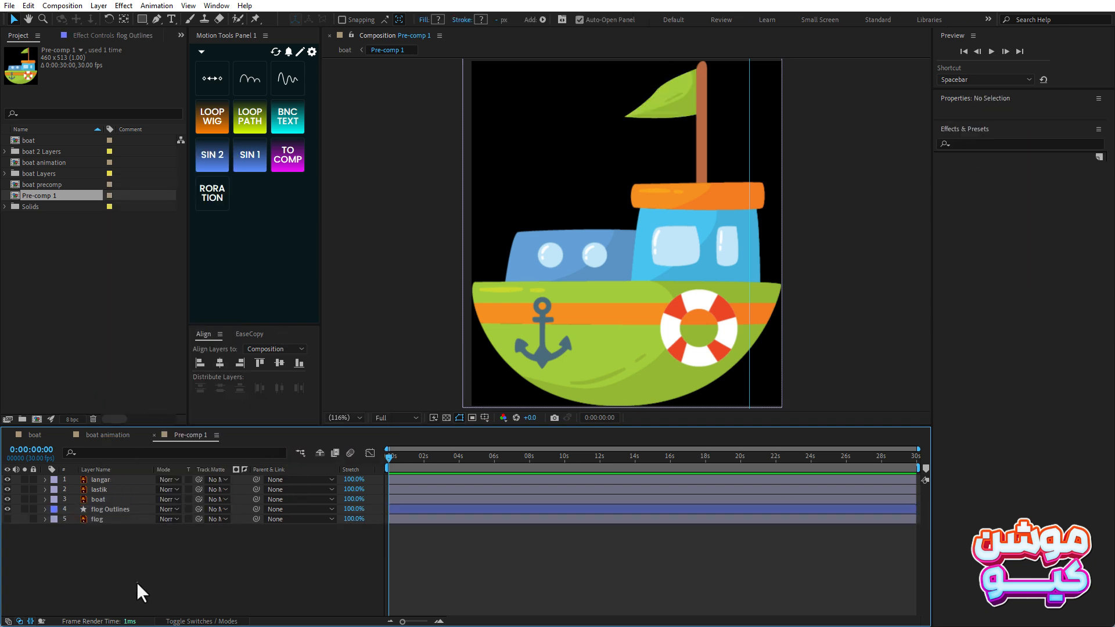
left_click(100, 520)
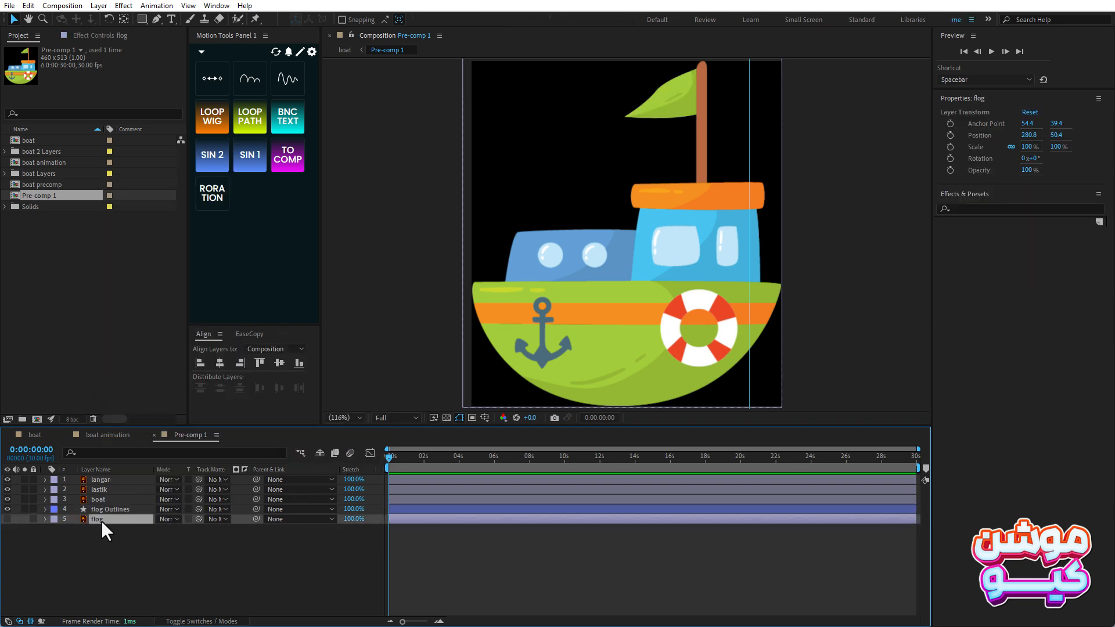
left_click(175, 620)
left_click(159, 519)
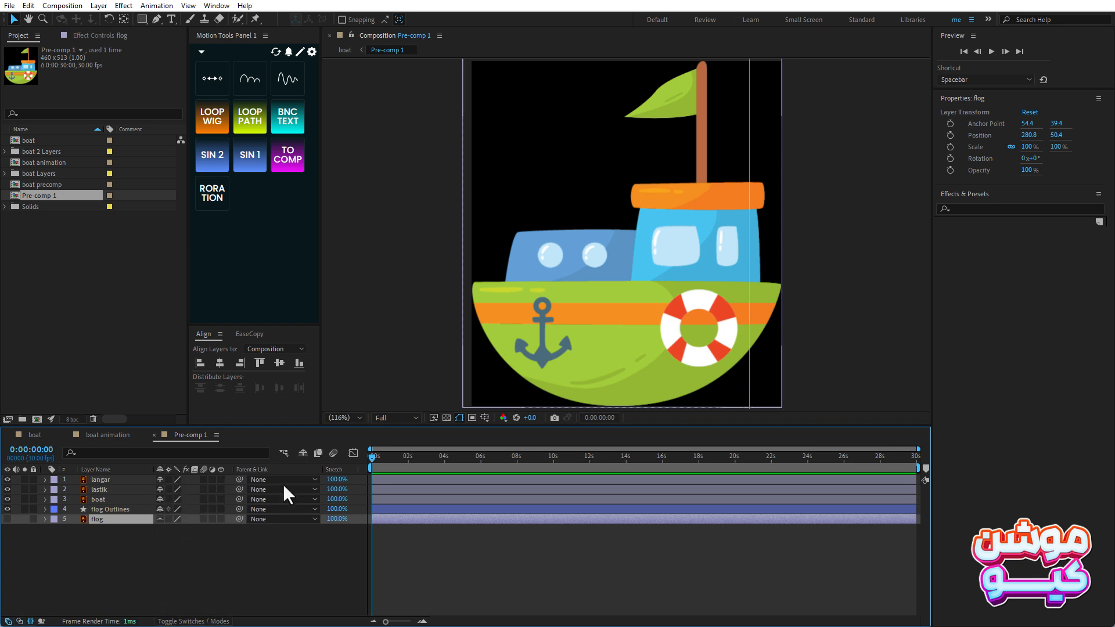
left_click(302, 453)
Step: Add Wiggle Paths to the contents of the flog Outlines layer and expand its settings
left_click(108, 508)
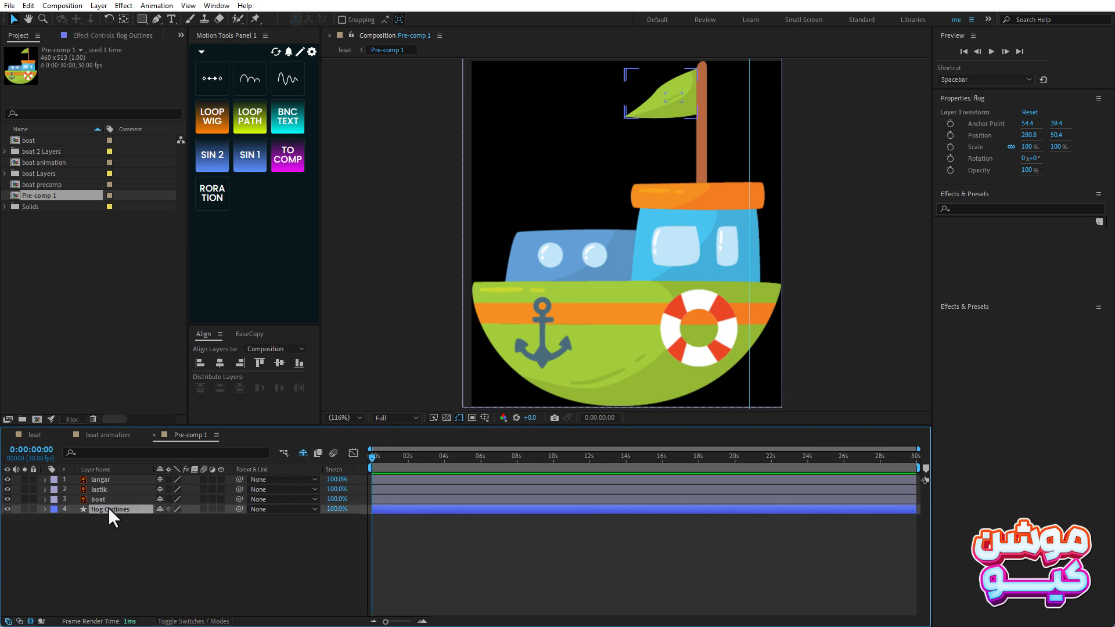
left_click(45, 509)
left_click(54, 519)
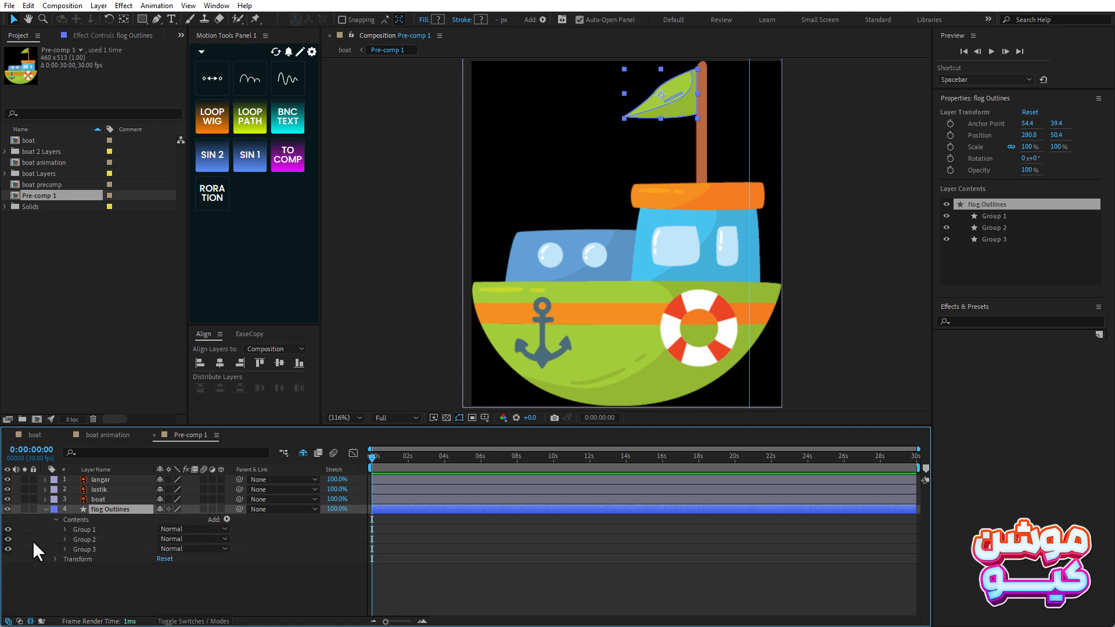
left_click(78, 519)
left_click(227, 519)
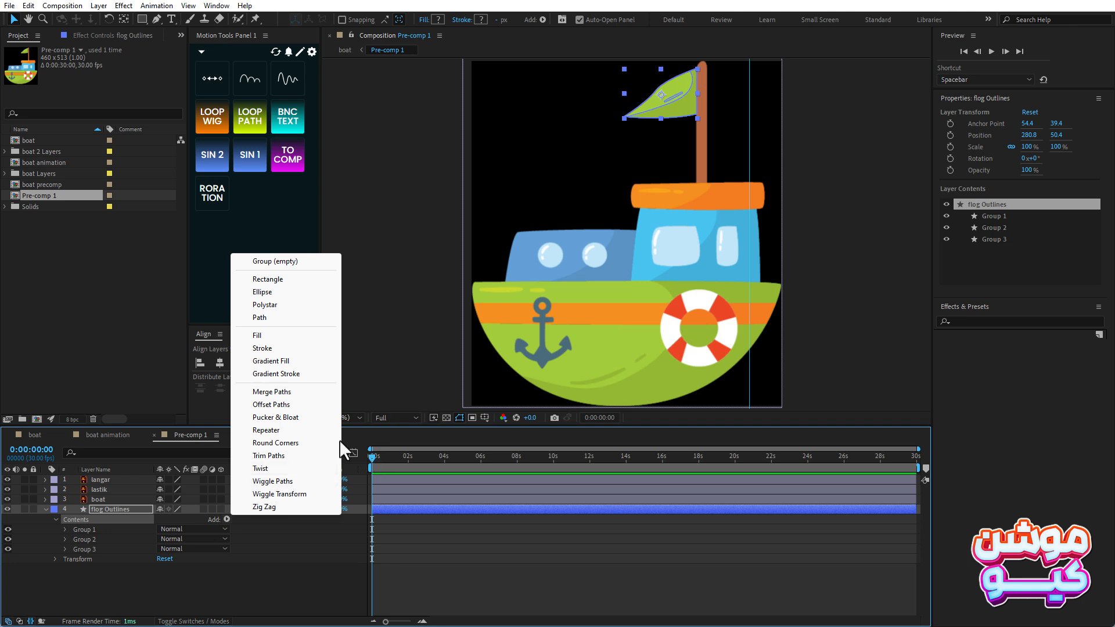
left_click(272, 481)
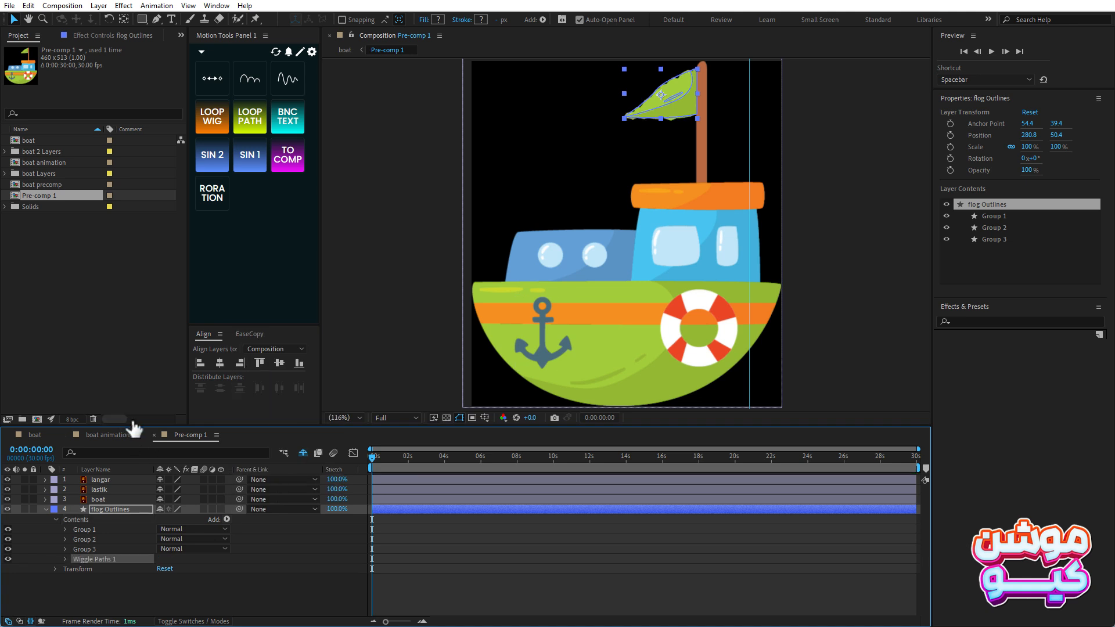
left_click(64, 559)
left_click(52, 579)
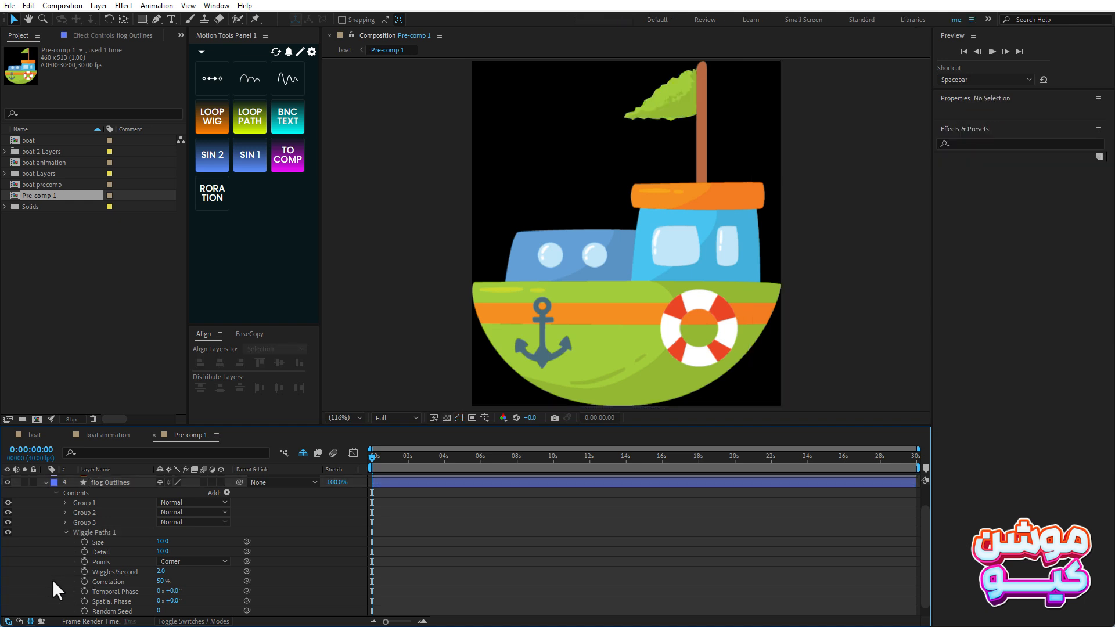
Step: Set the flog Outlines layer's Wiggle Paths Size to 7 and Detail to 4, preview the flag, and return to the start
key("space")
key("space")
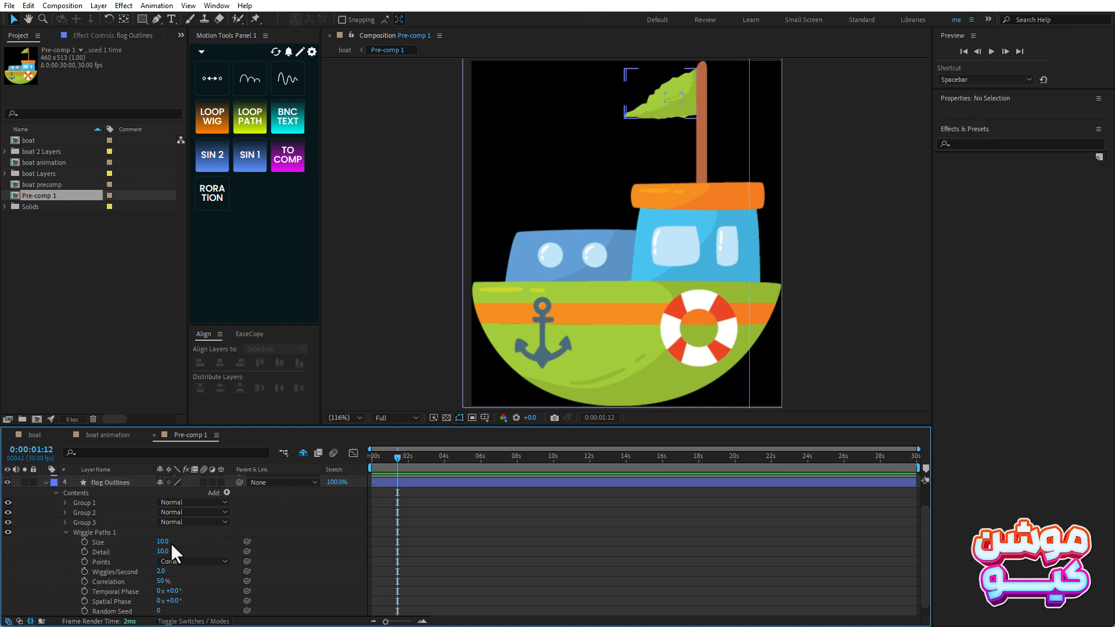
type("7")
key("Tab")
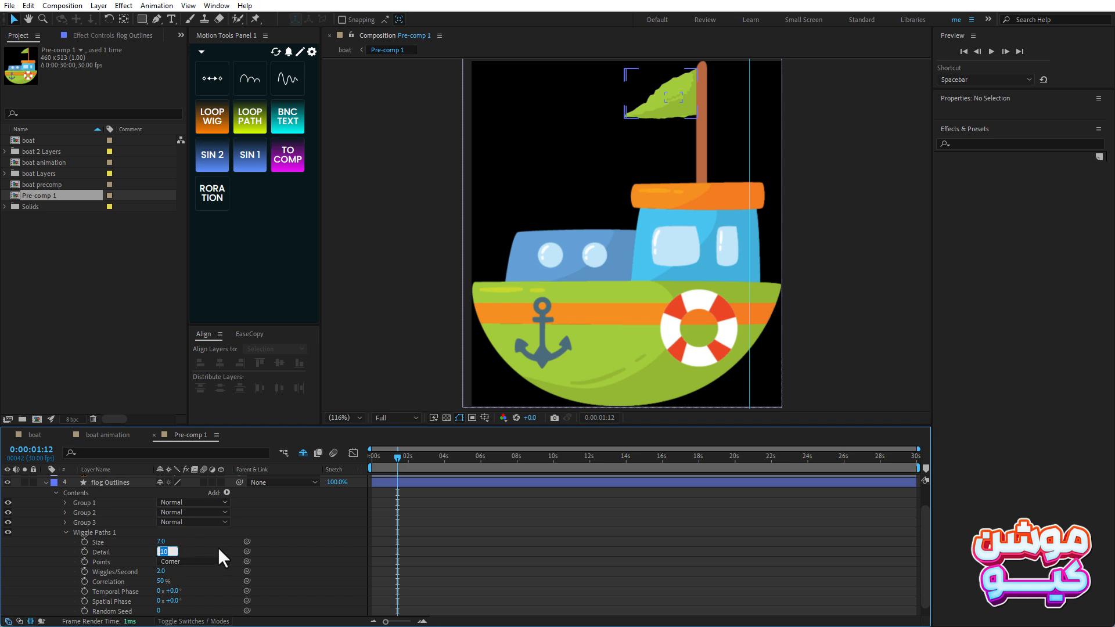
type("4")
key("Return")
key("space")
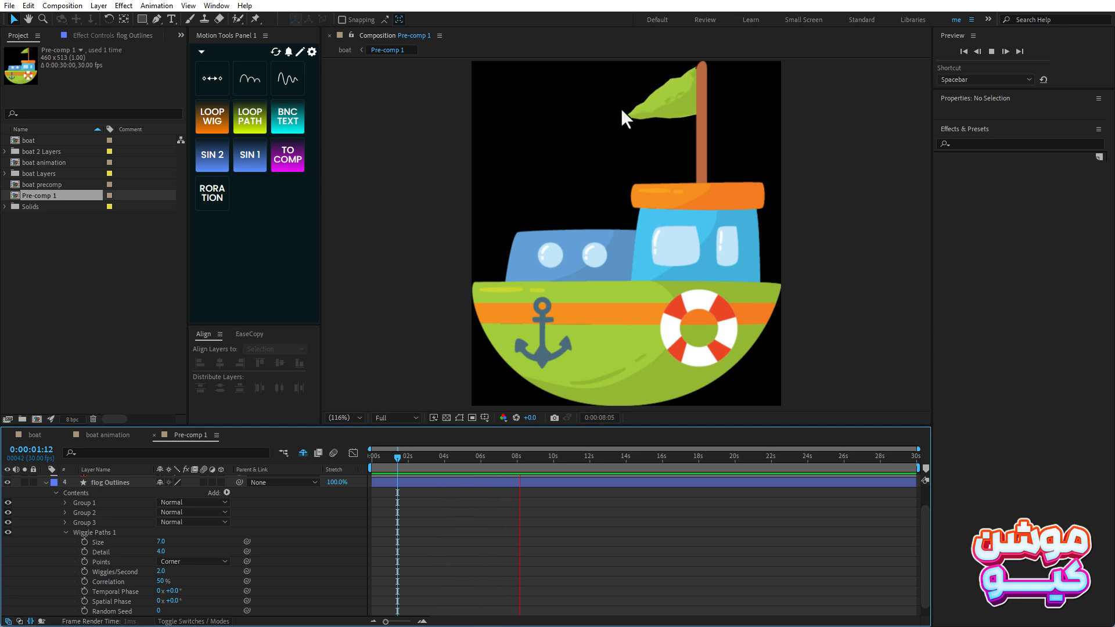
left_click(375, 460)
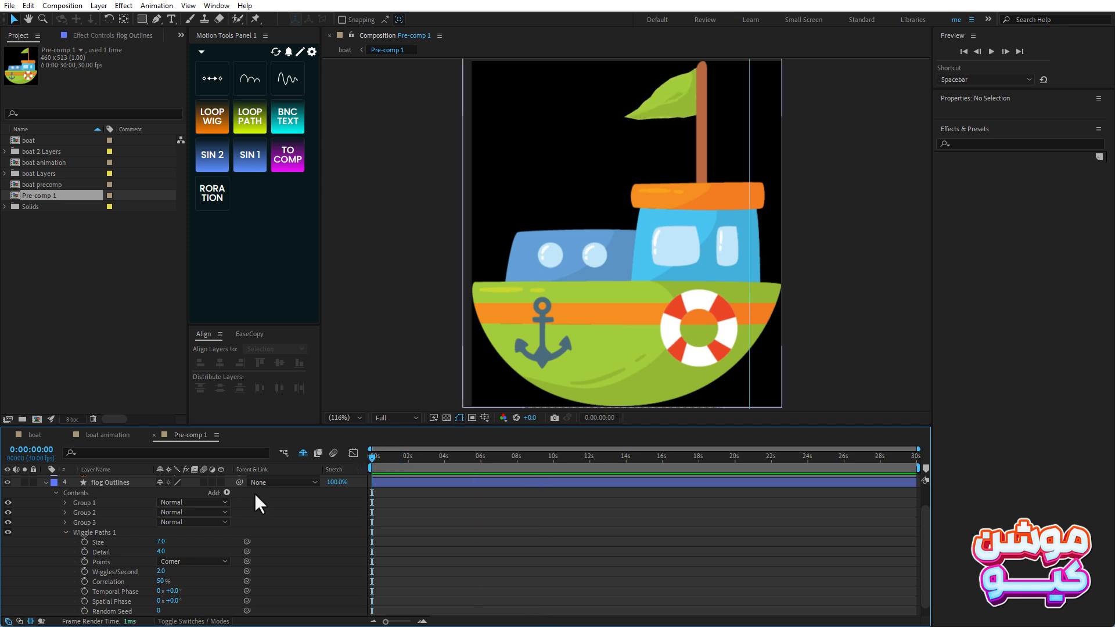
Step: Collapse the flog Outlines layer and move the langar layer's anchor point to its top centre with the Motion Tools layout
scroll(44, 513, "up", 2)
left_click(44, 510)
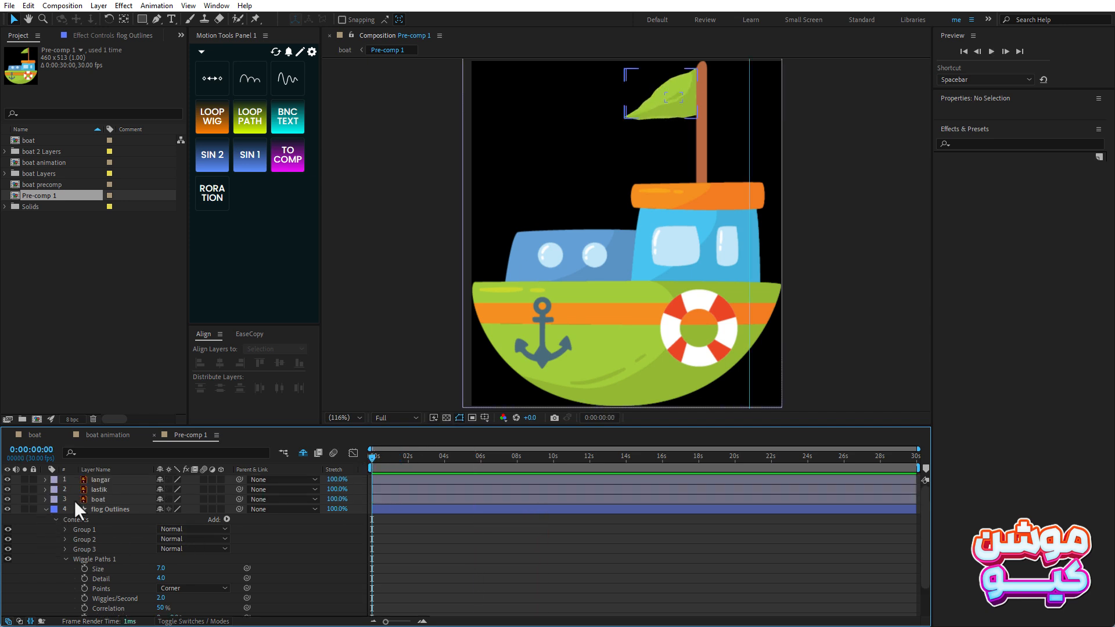
left_click(100, 479)
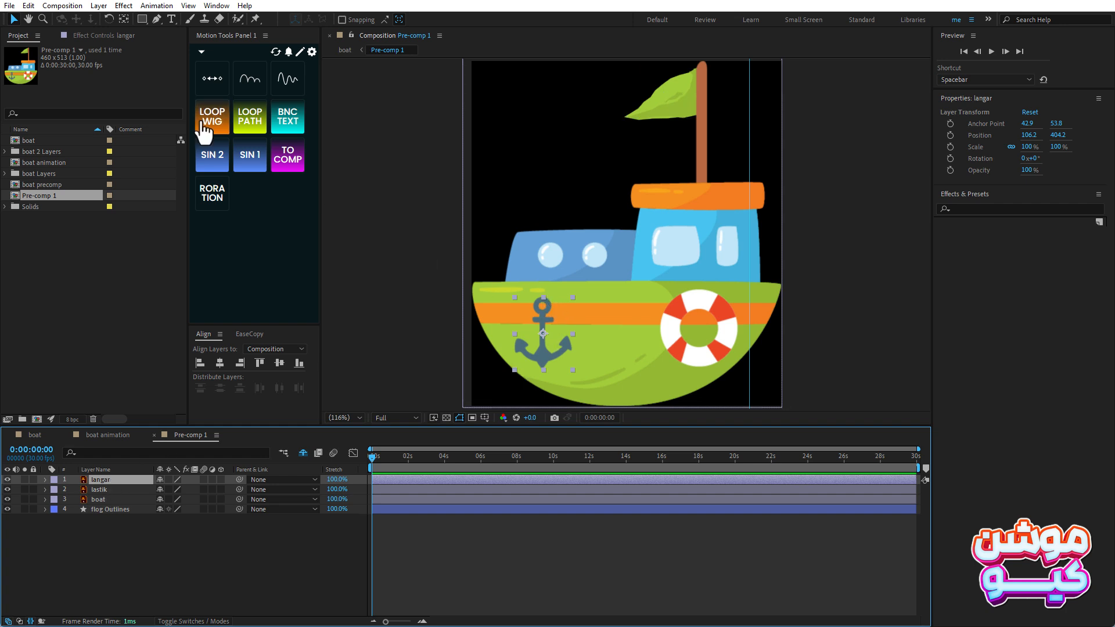
left_click(202, 52)
left_click(219, 70)
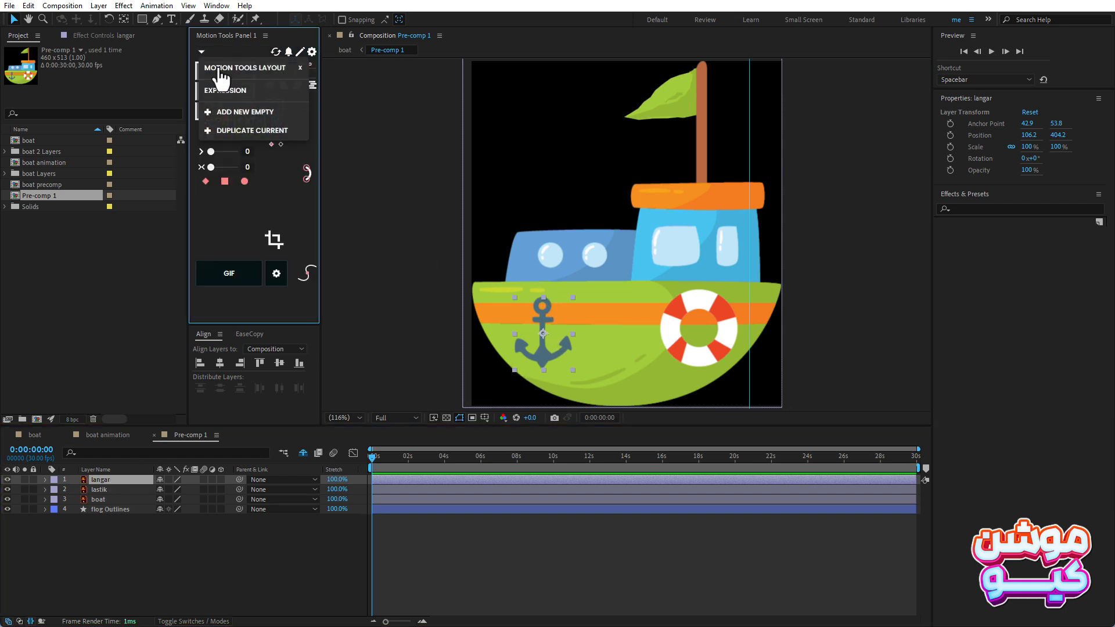
left_click(225, 71)
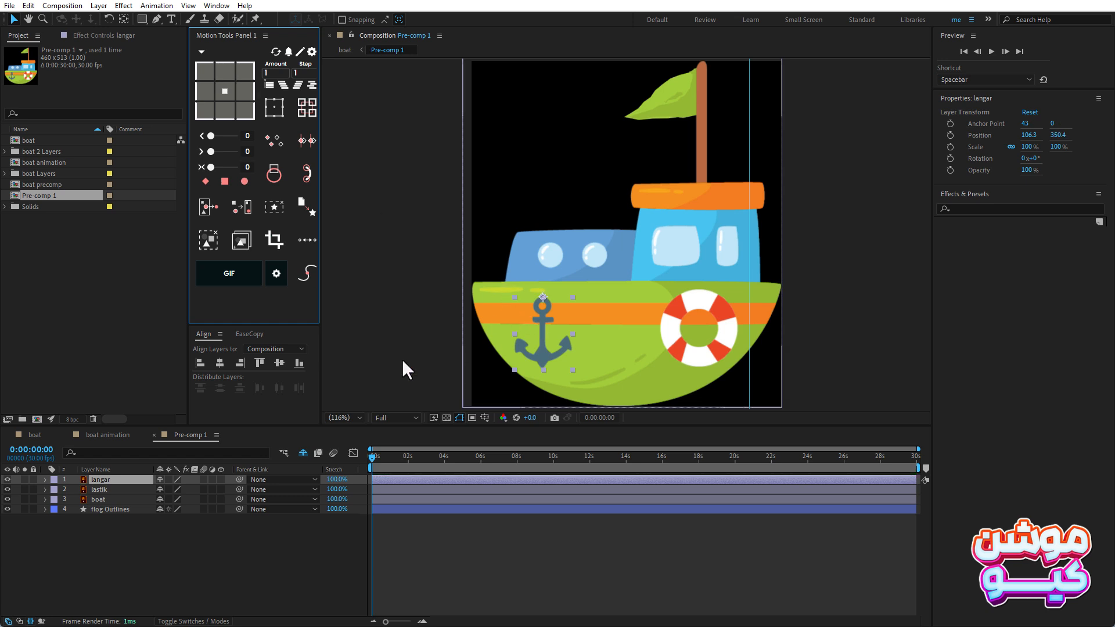
Step: Keyframe the langar layer's Rotation at 19° on frame 0, checking the boat's tilt in the boat composition
left_click(106, 478)
key("r")
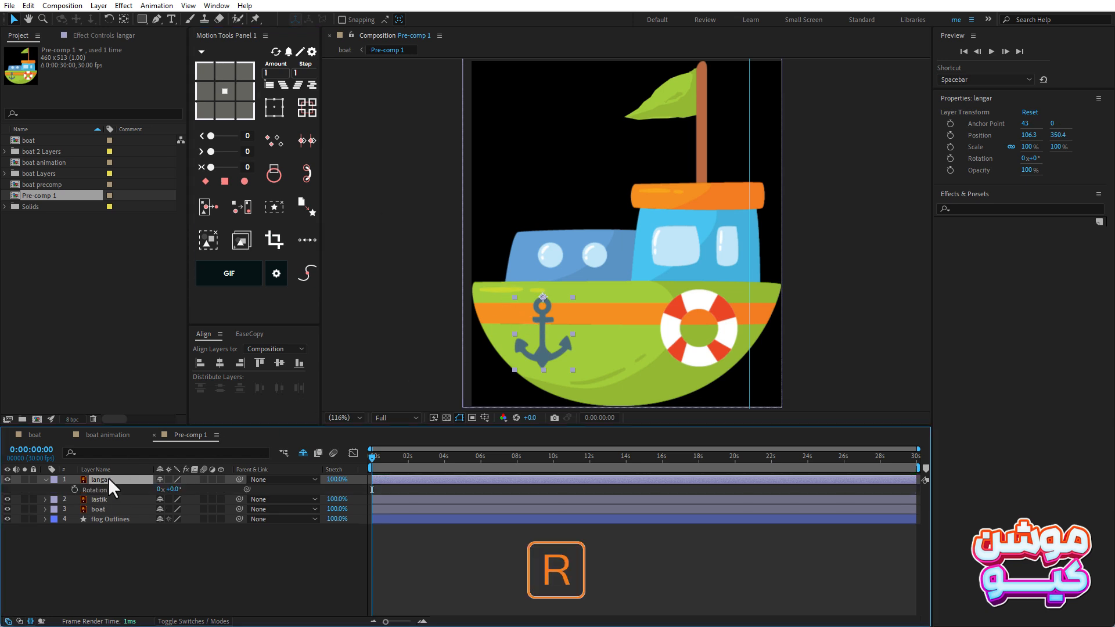
left_click(75, 490)
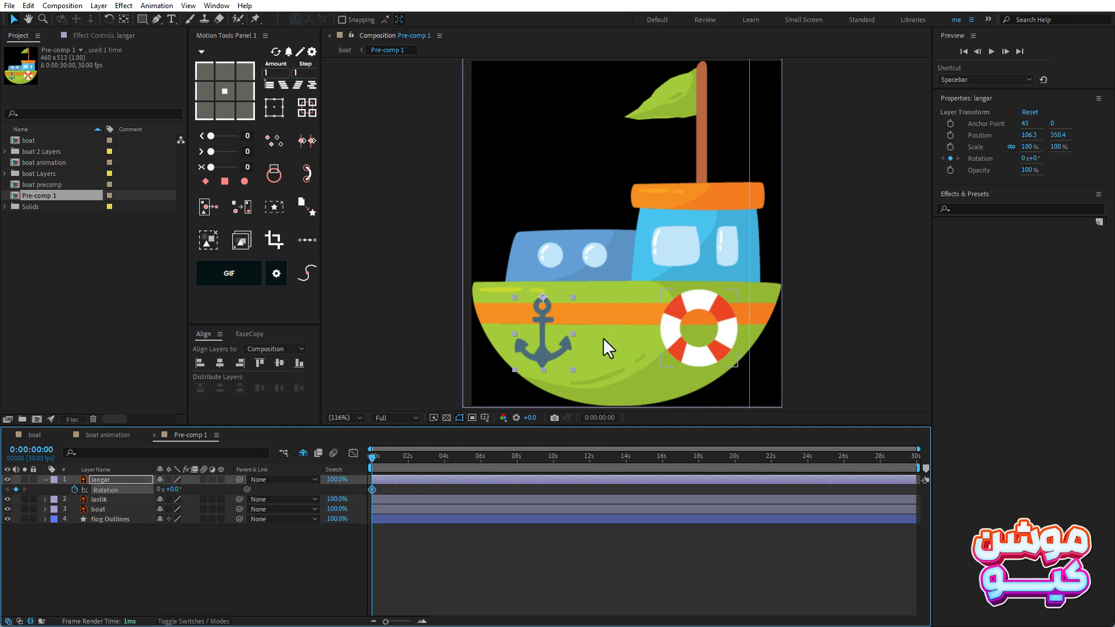
left_click(35, 434)
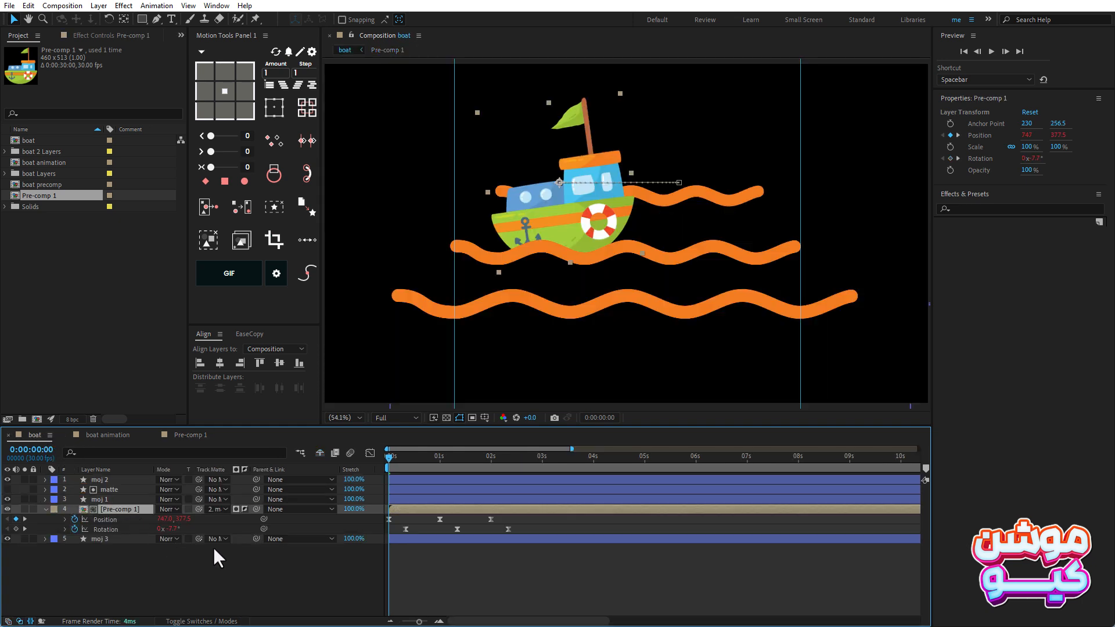
scroll(410, 492, "up", 2)
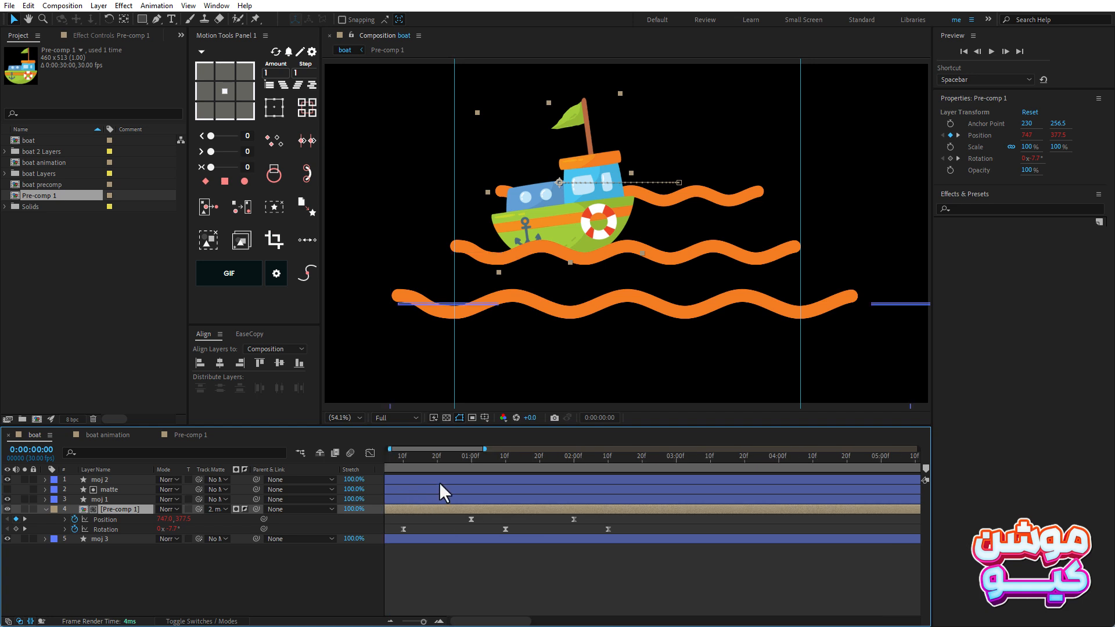
left_click_drag(488, 623, 403, 617)
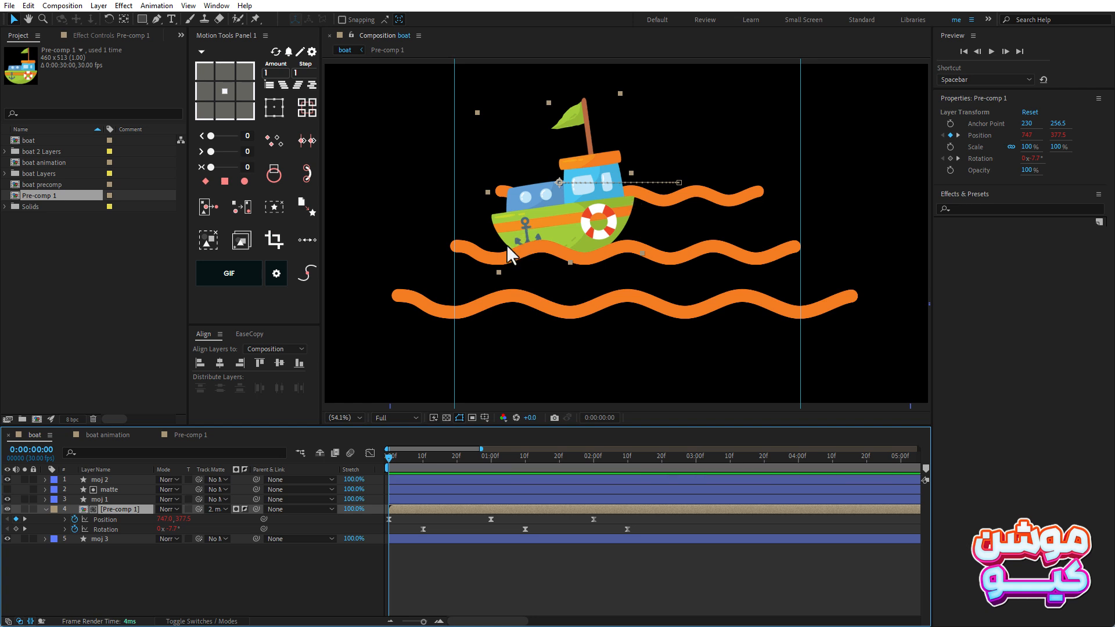
left_click(193, 434)
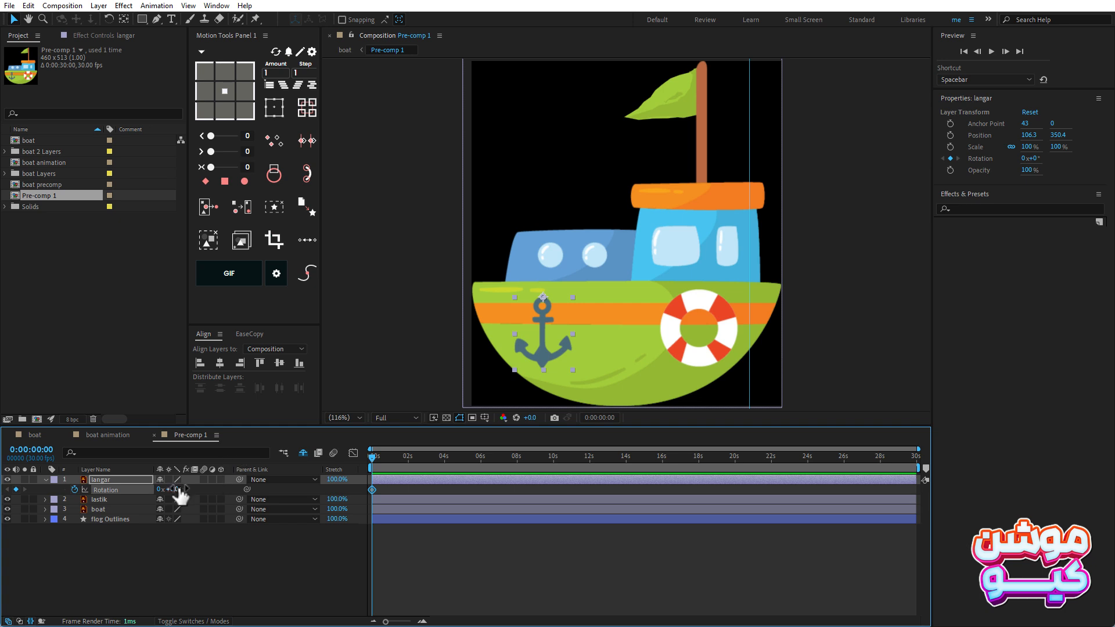
left_click_drag(174, 489, 187, 489)
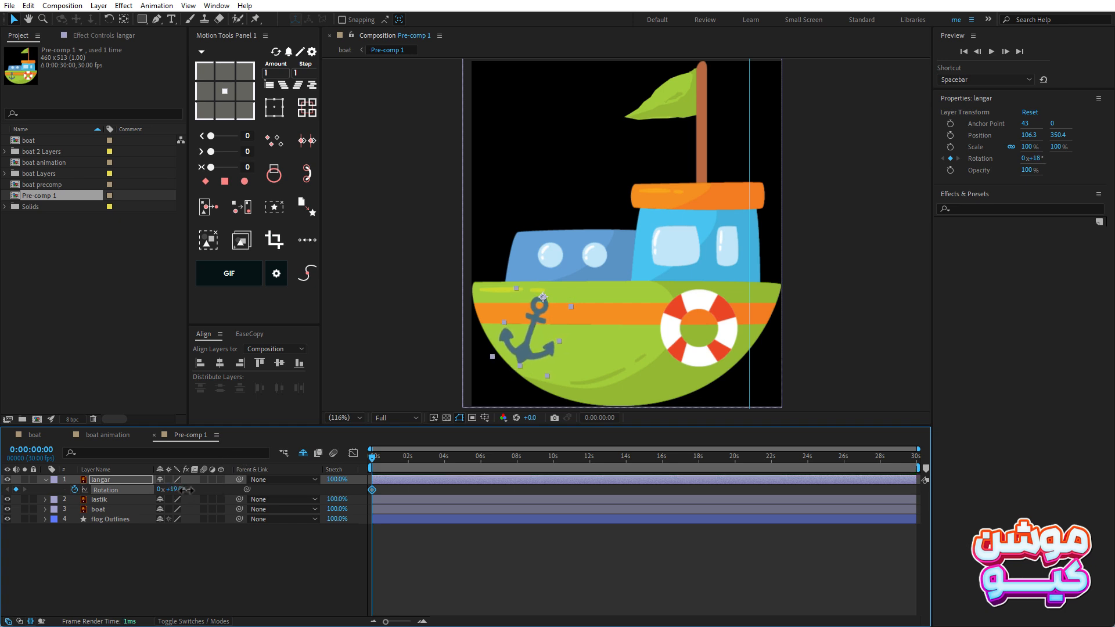
Step: Find the boat's one-second position keyframe in the boat composition and keyframe langar's Rotation at -9° there in Pre-comp 1
left_click(34, 435)
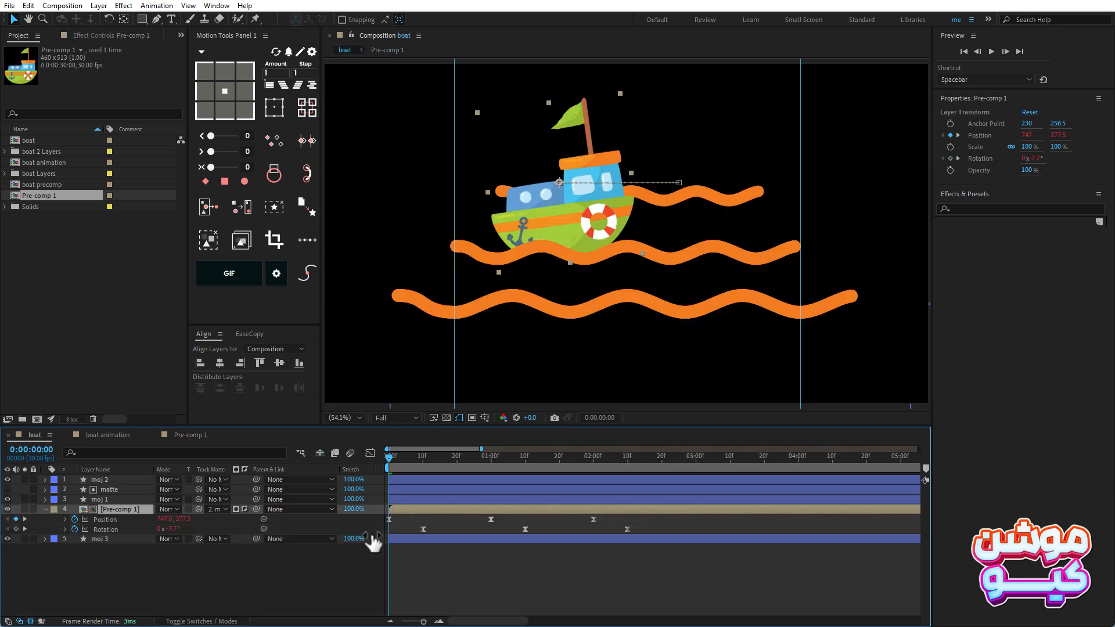
left_click_drag(411, 461, 492, 478)
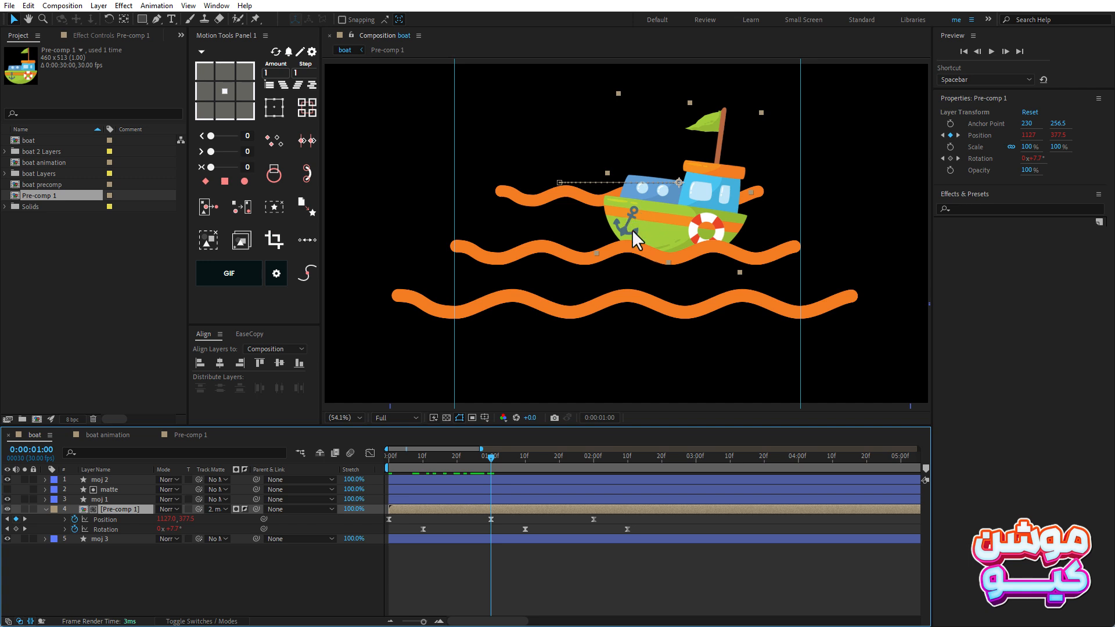
left_click(177, 435)
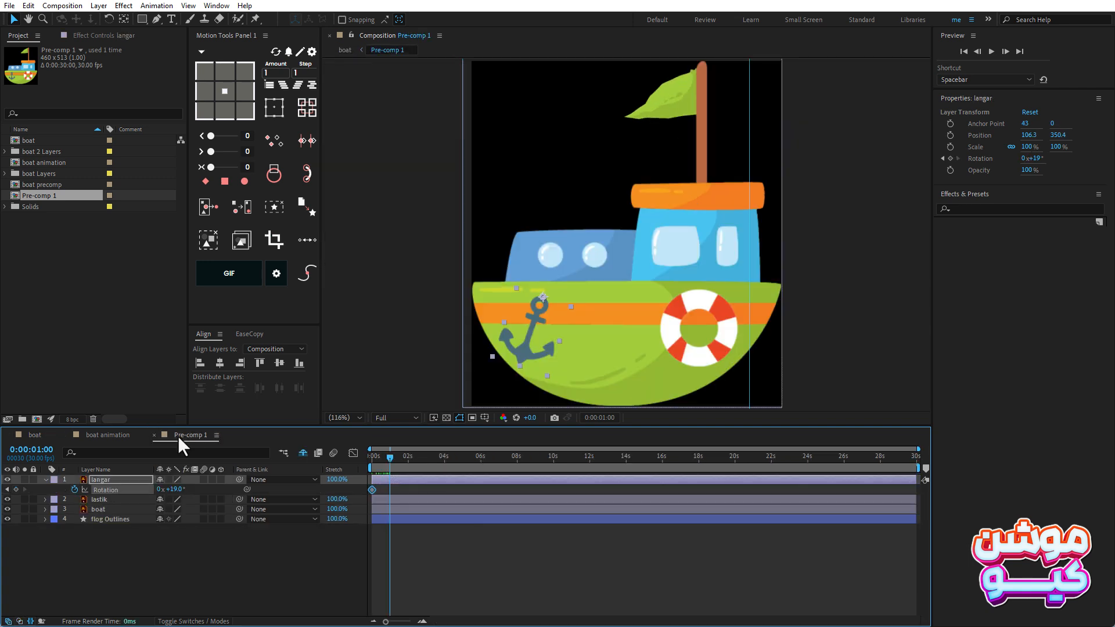
left_click_drag(526, 620, 373, 611)
left_click_drag(178, 490, 161, 489)
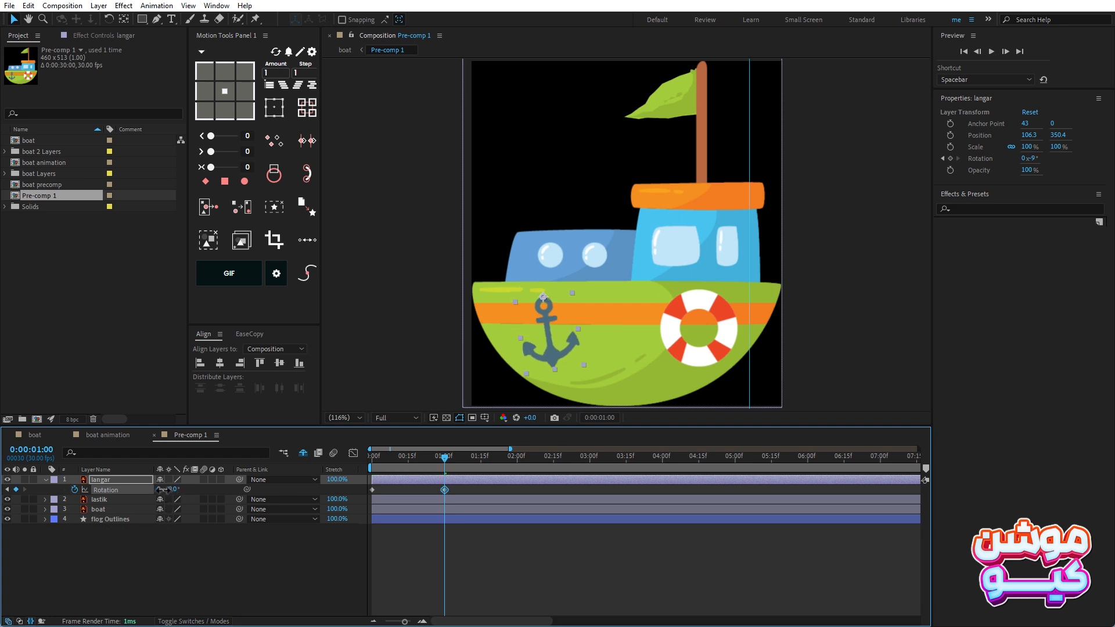
Step: Go to the two-second mark via the boat composition and paste a copy of langar's first Rotation keyframe there
left_click(34, 435)
left_click(535, 455)
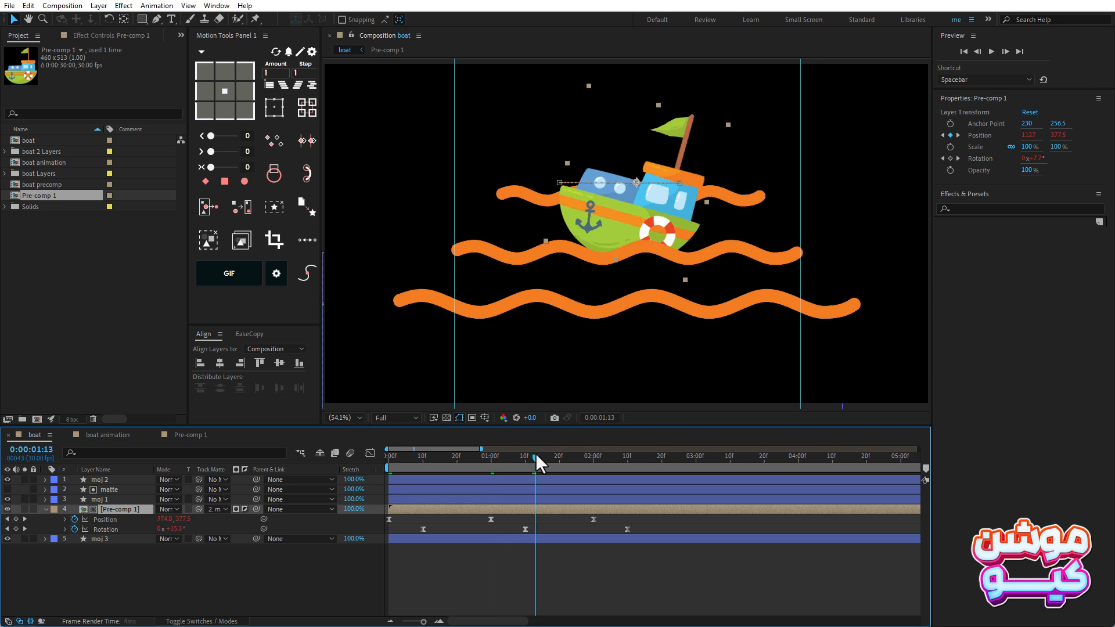
left_click_drag(535, 453, 593, 460)
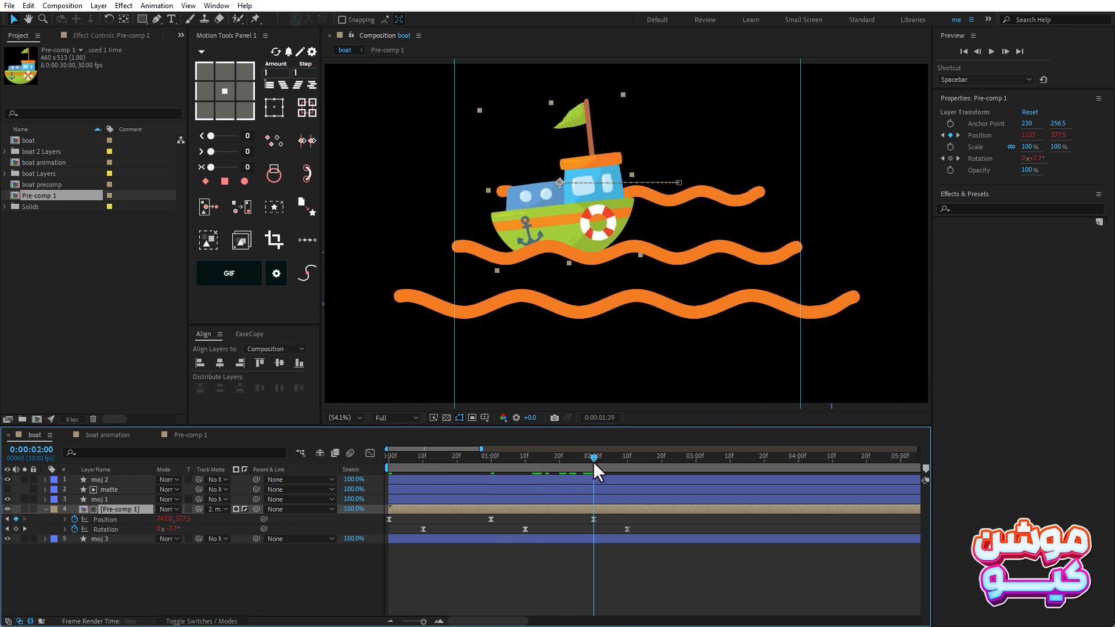
left_click(184, 436)
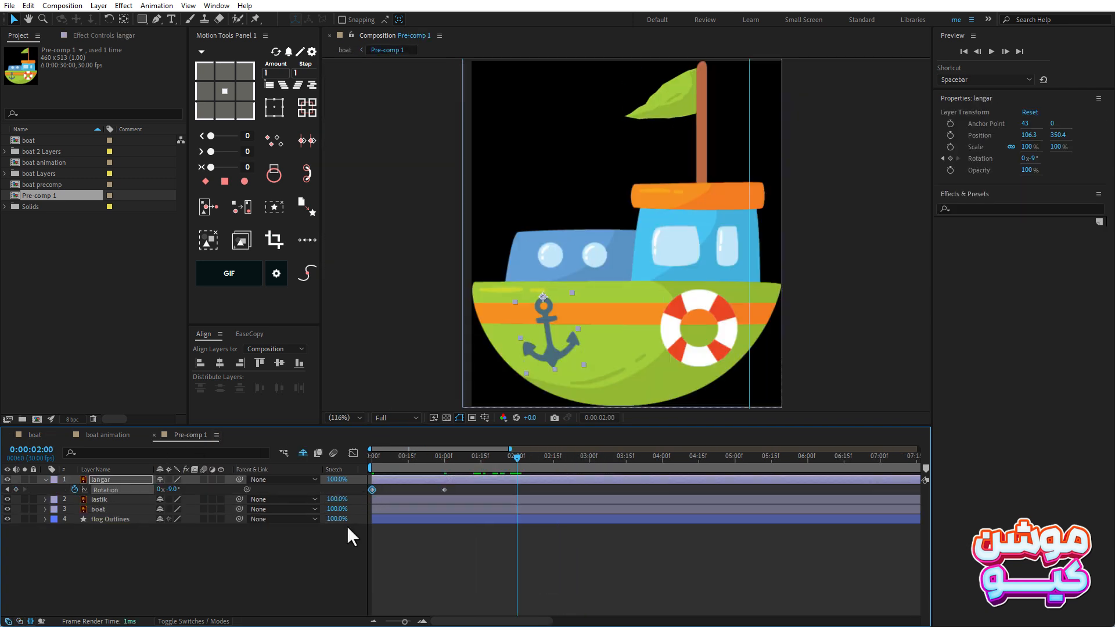
key("ctrl+c")
key("ctrl+v")
Step: Apply Easy Ease to all three of the langar layer's Rotation keyframes
left_click_drag(531, 486, 369, 488)
right_click(370, 489)
mouse_move(456, 482)
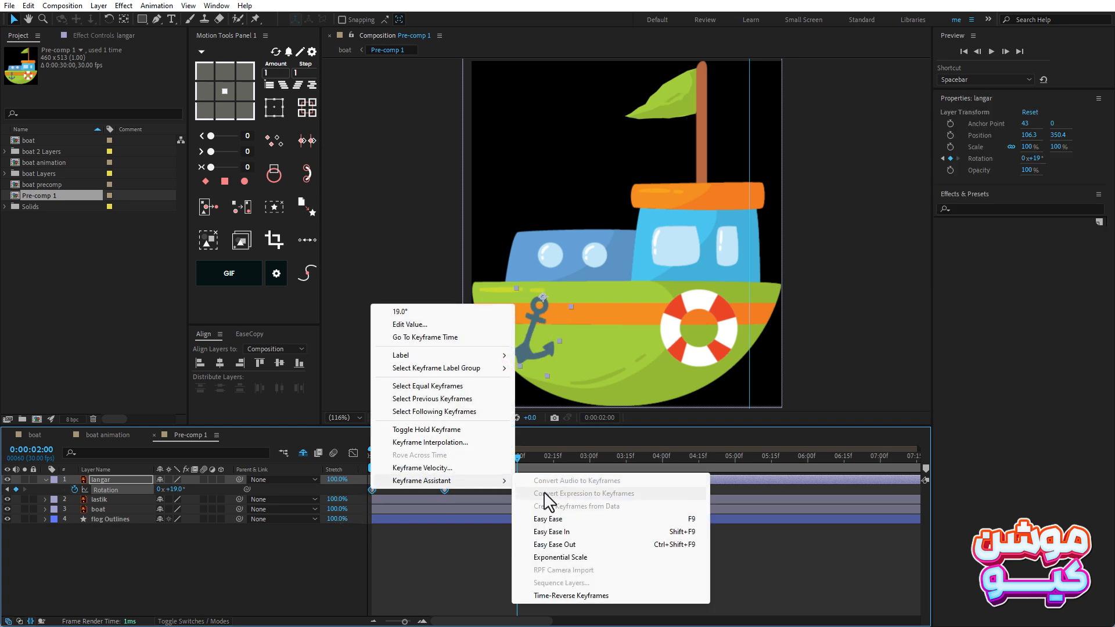
left_click(548, 518)
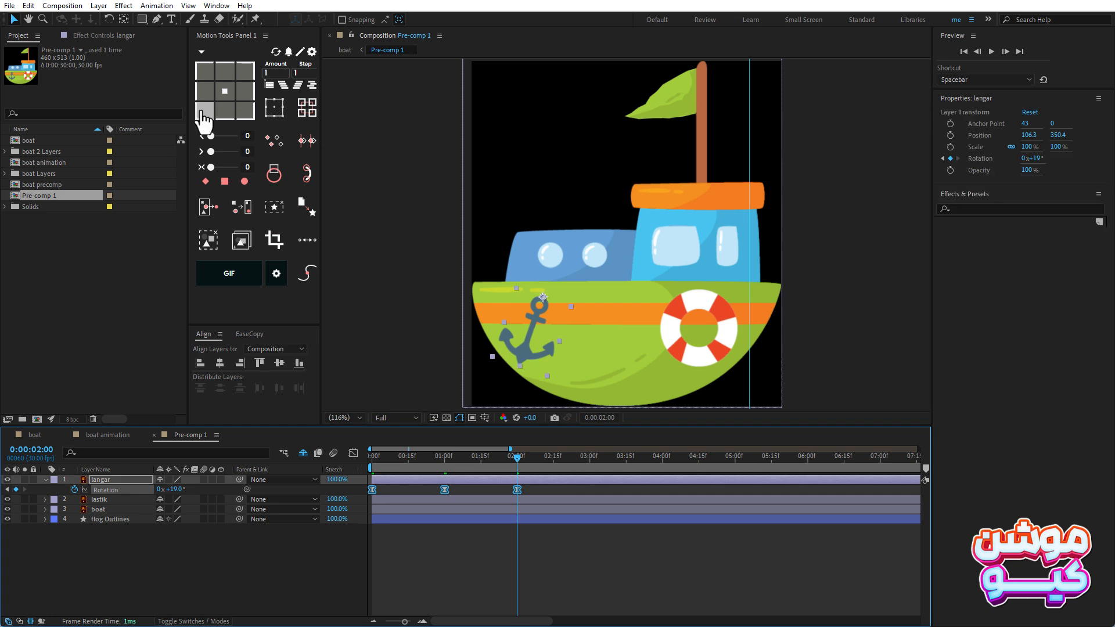
Step: Switch Motion Tools to the Expression layout and apply its loop expression to langar's Rotation
left_click(201, 52)
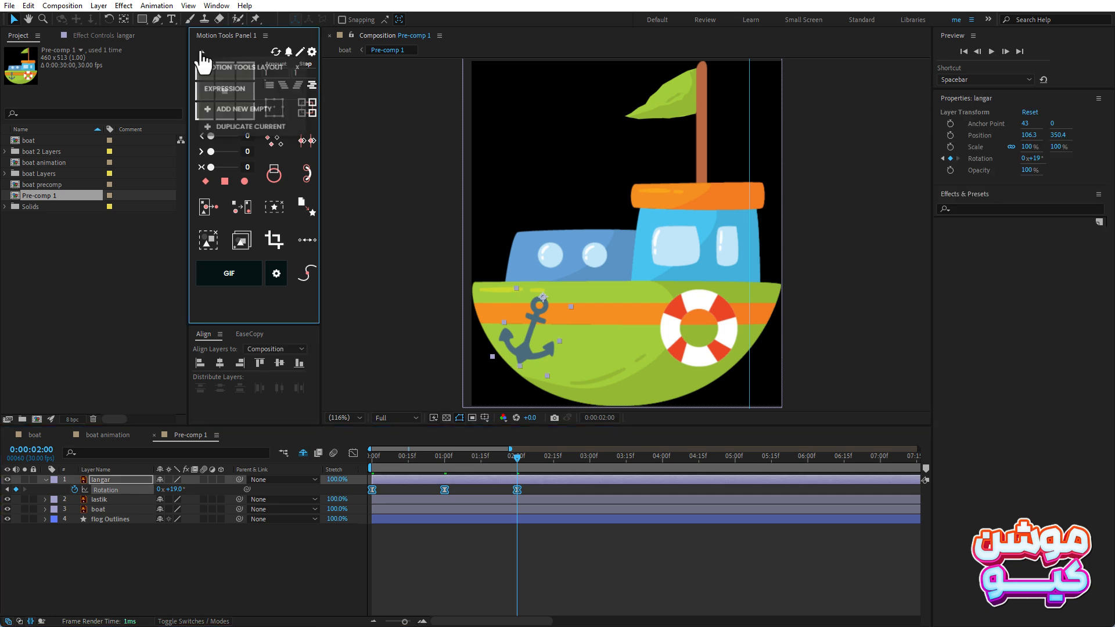
left_click(225, 87)
left_click(286, 80)
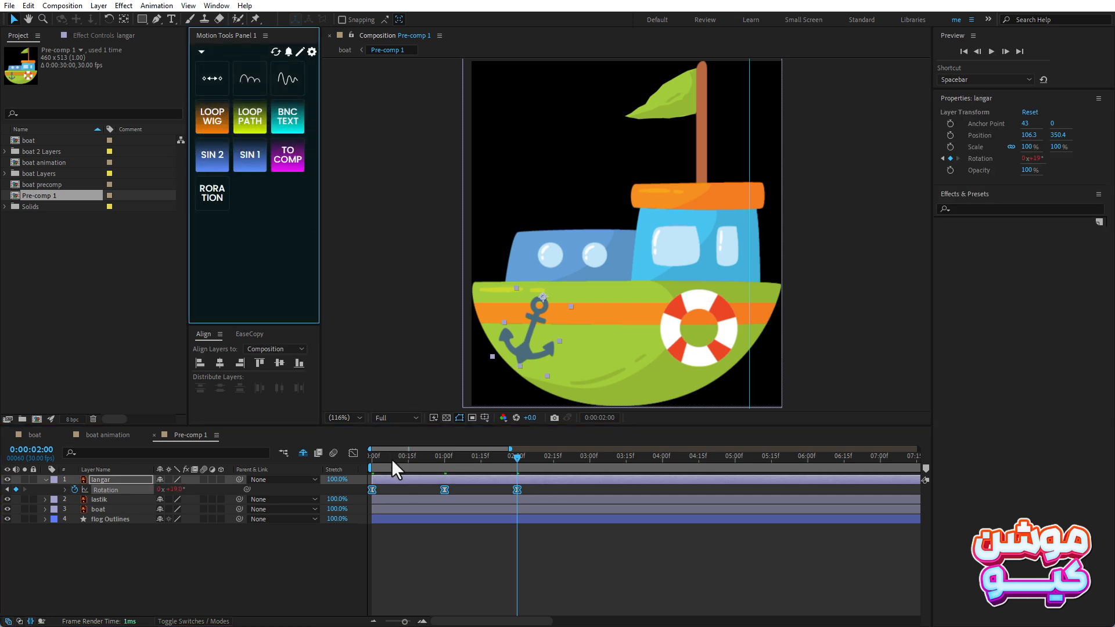
Step: Preview the anchor's swing from the start in Pre-comp 1, and play the full animation in the boat composition
left_click_drag(392, 458, 281, 492)
key("space")
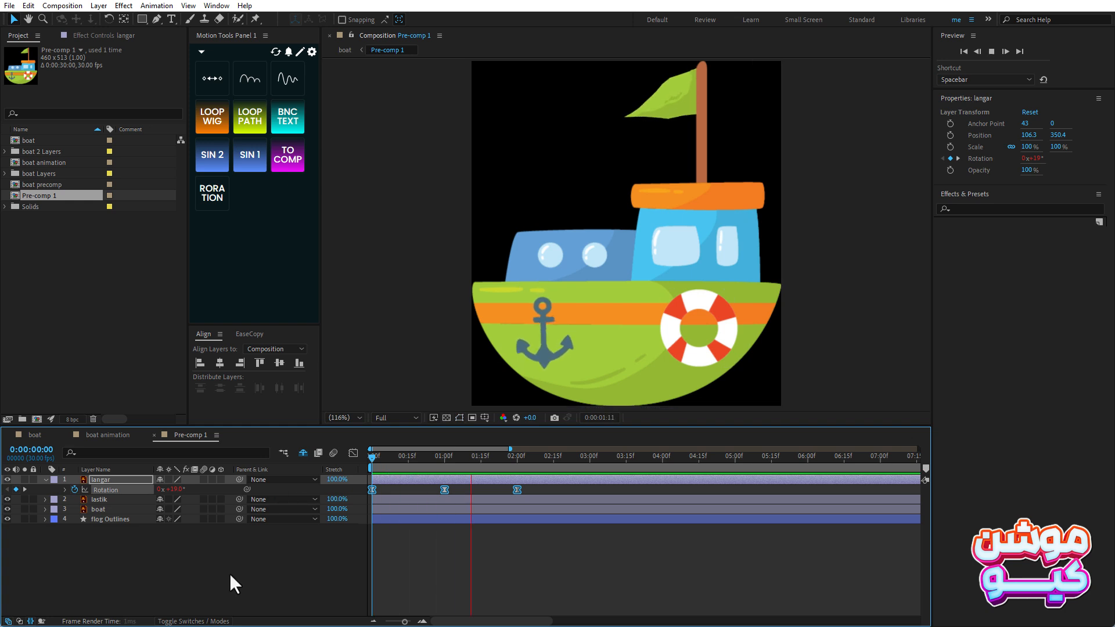
key("space")
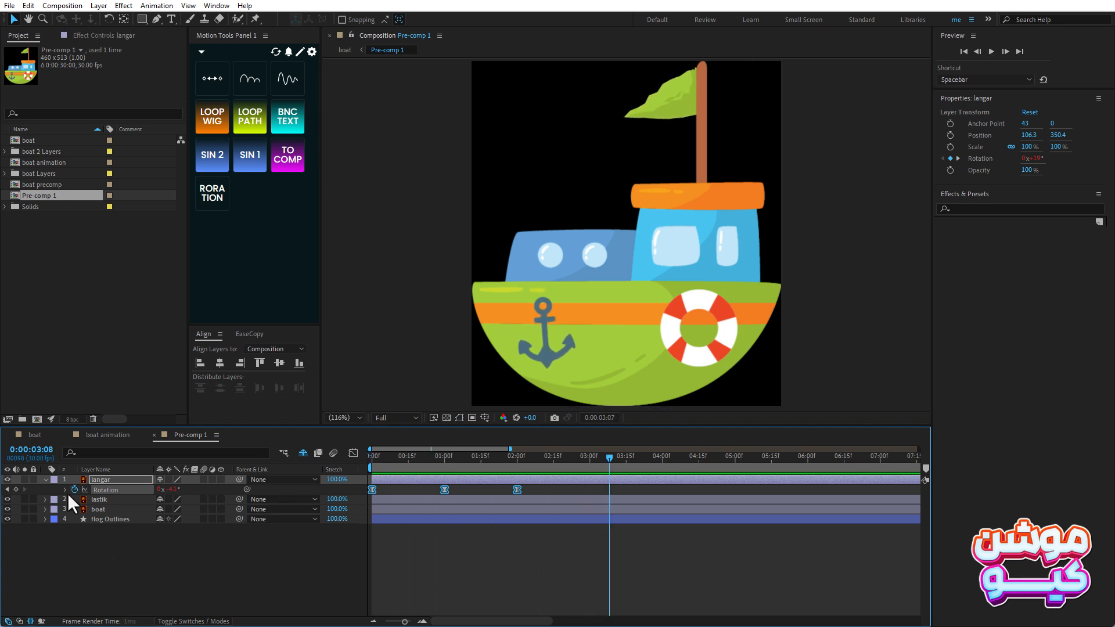
left_click(35, 434)
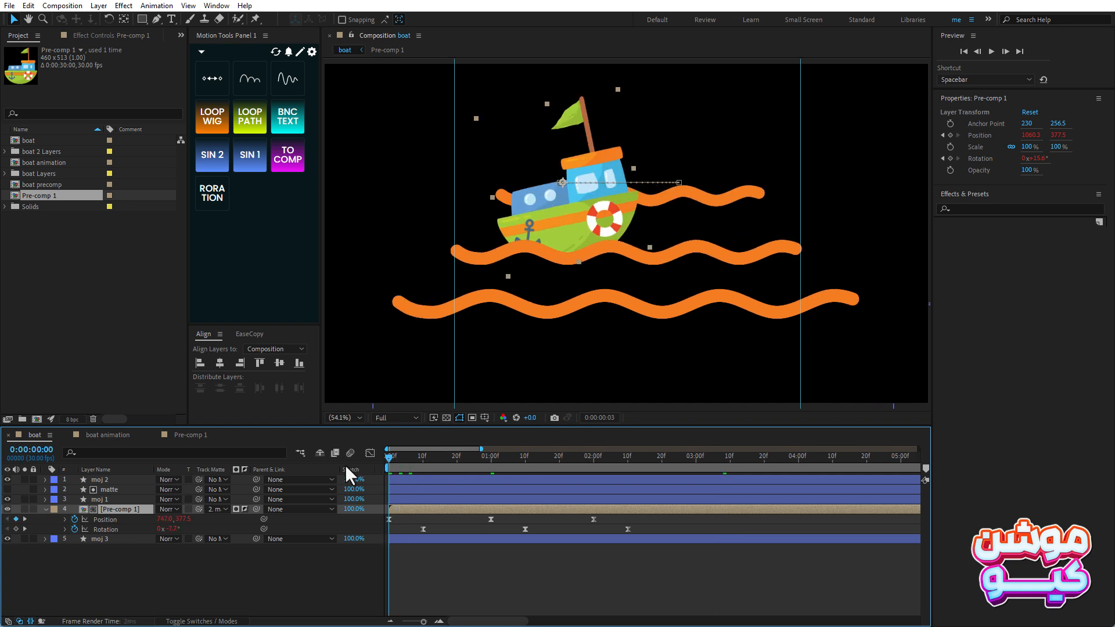
key("space")
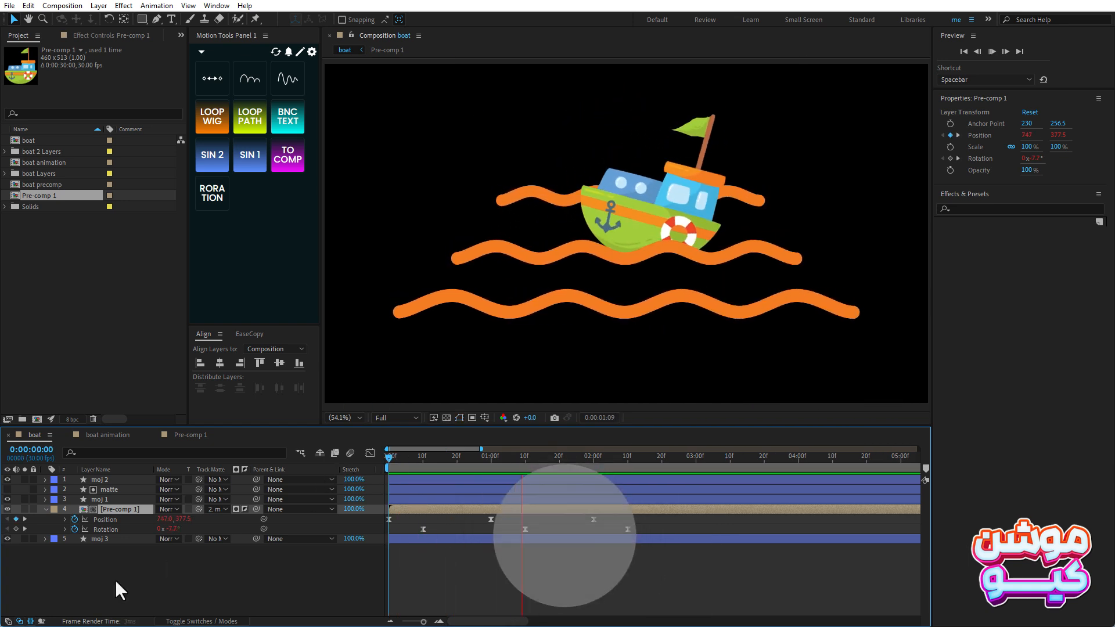